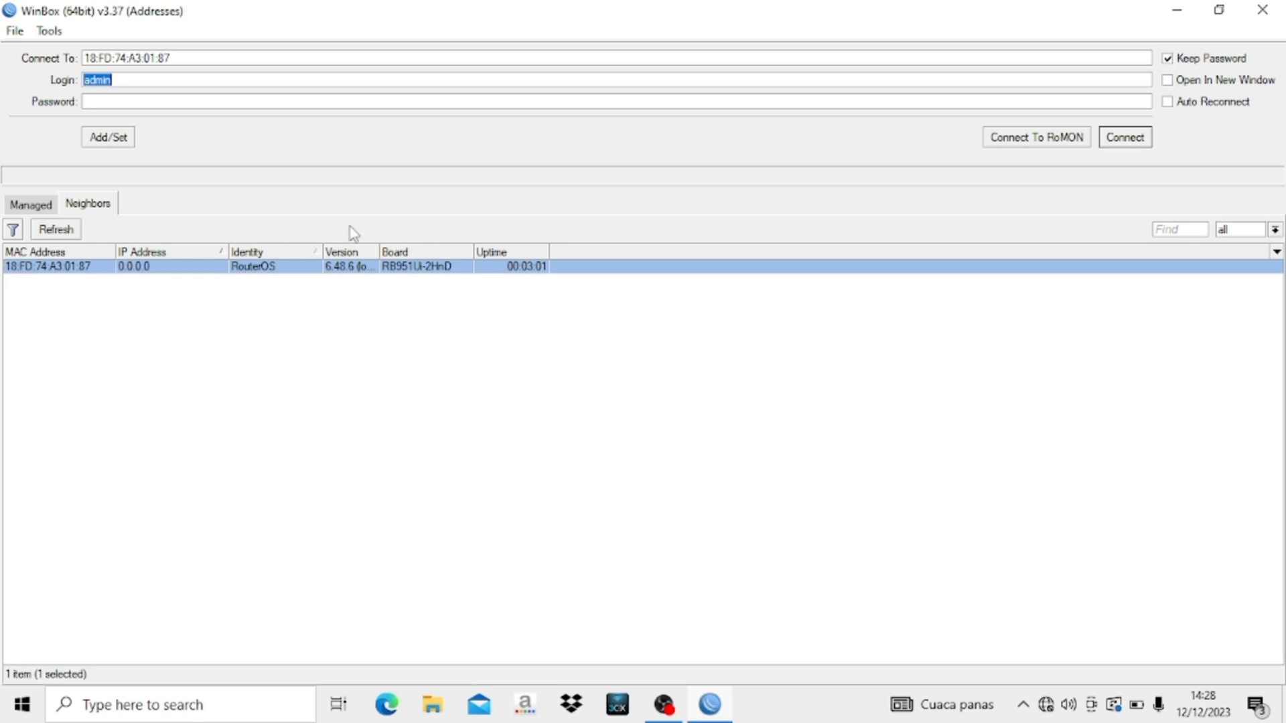
- Connect to the RB951Ui-2HnD RouterOS router from the Neighbors list
click(1124, 137)
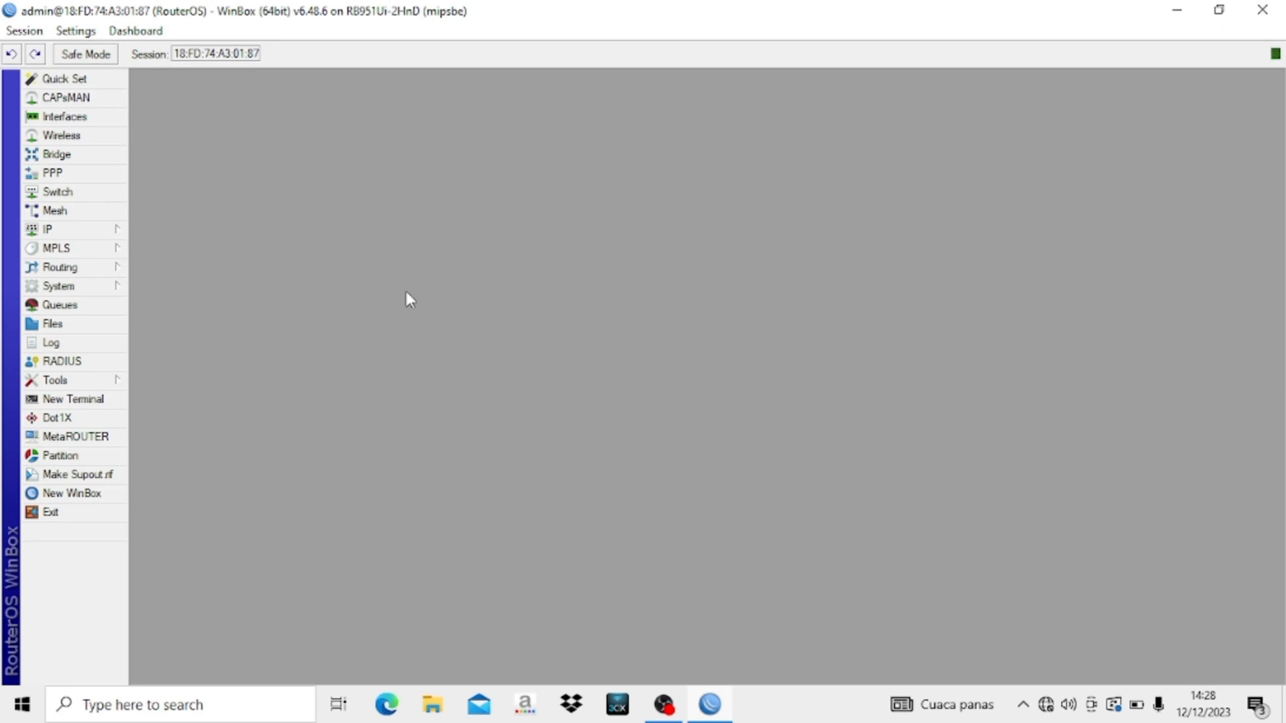
- Replace the System Identity name RouterOS with RA and confirm
click(88, 288)
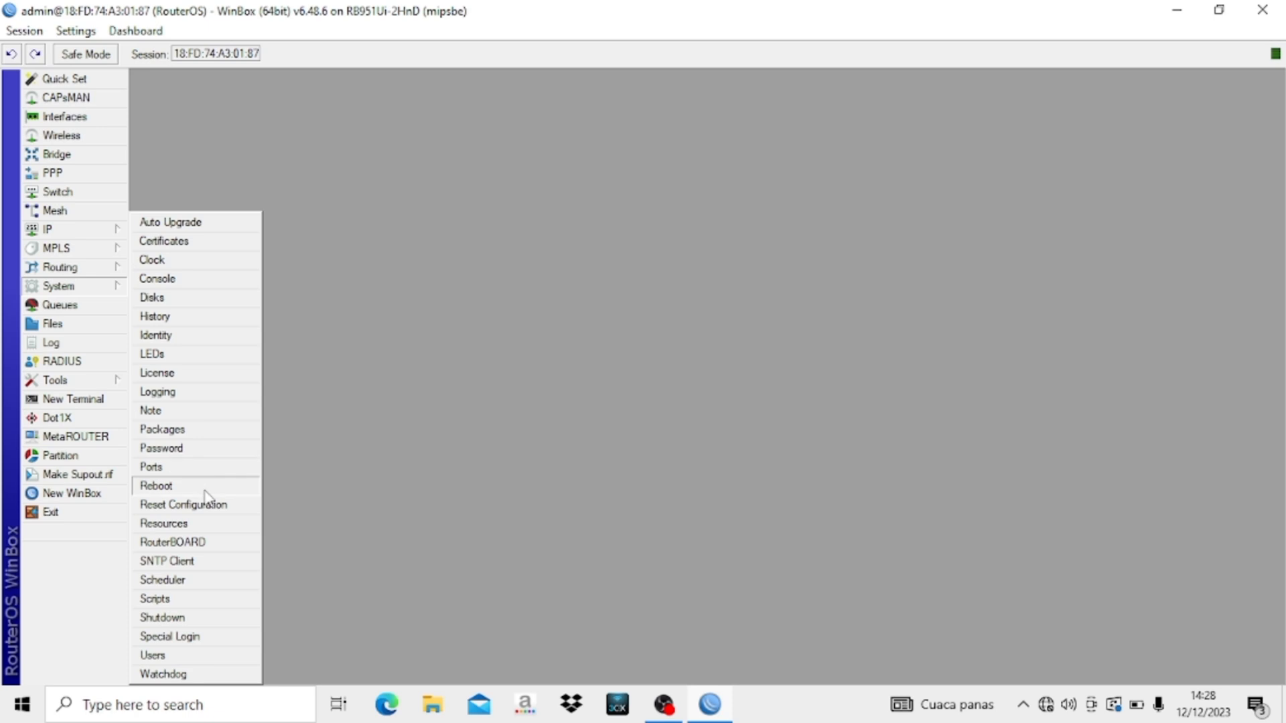
click(173, 341)
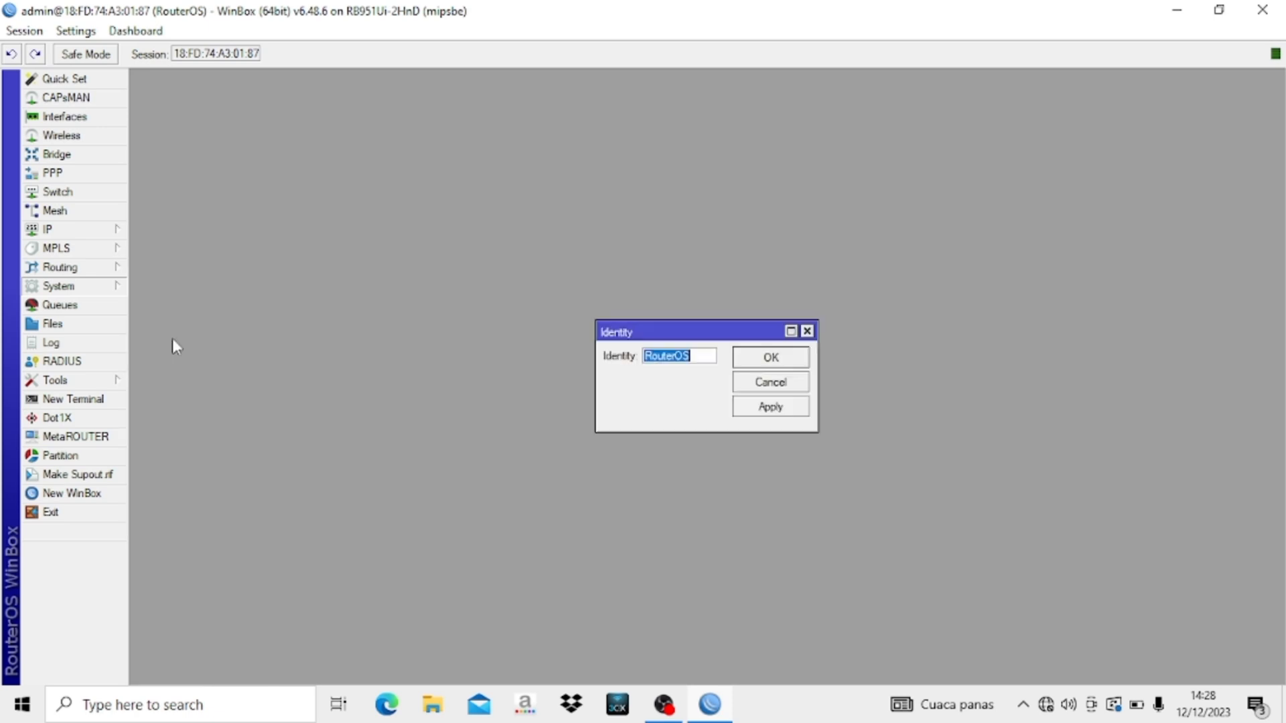
key(BackSpace)
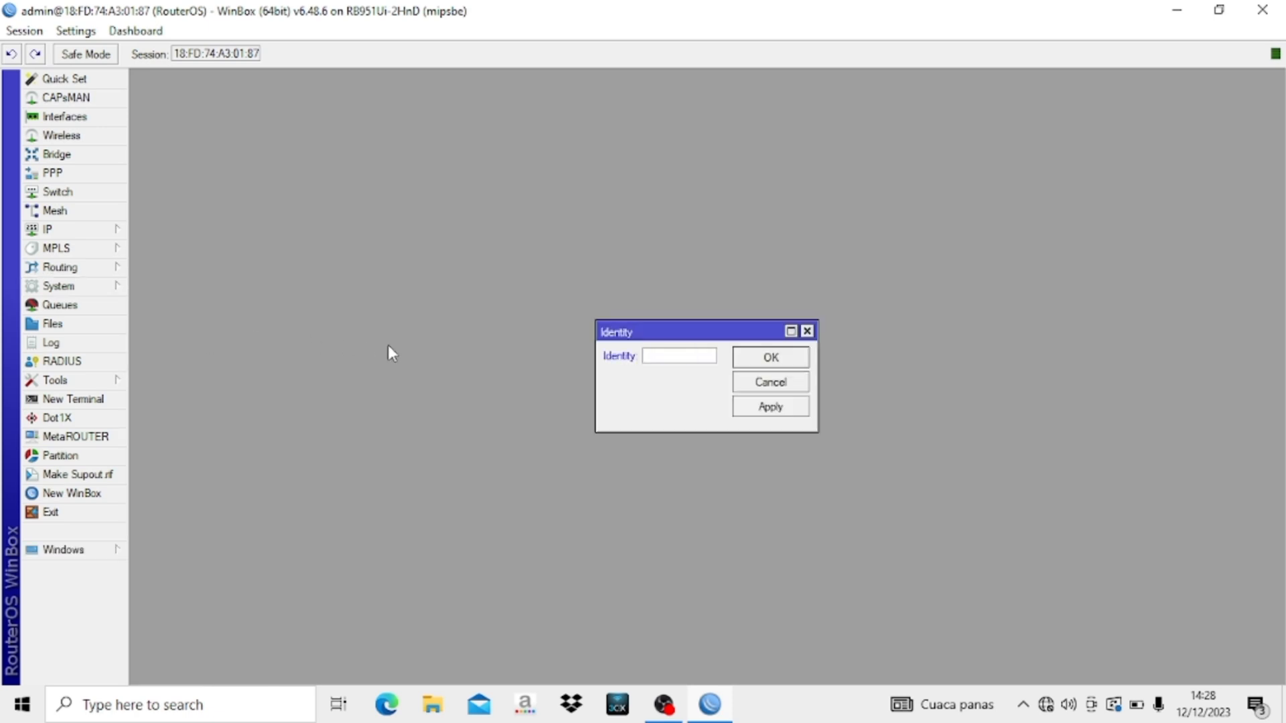
key(Caps_Lock)
text(RD)
key(BackSpace)
text(A)
click(764, 355)
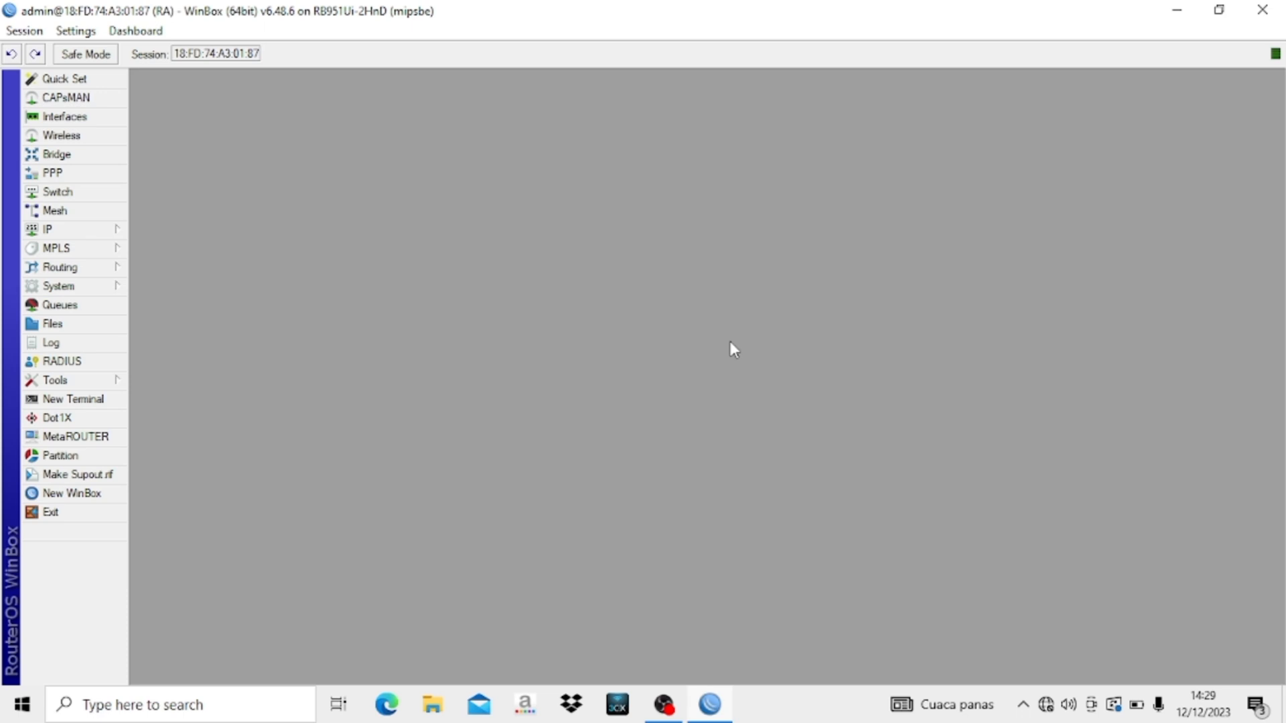
- Append -ISP to ether1 and -CLIENT to ether2 in the Interfaces list
click(104, 118)
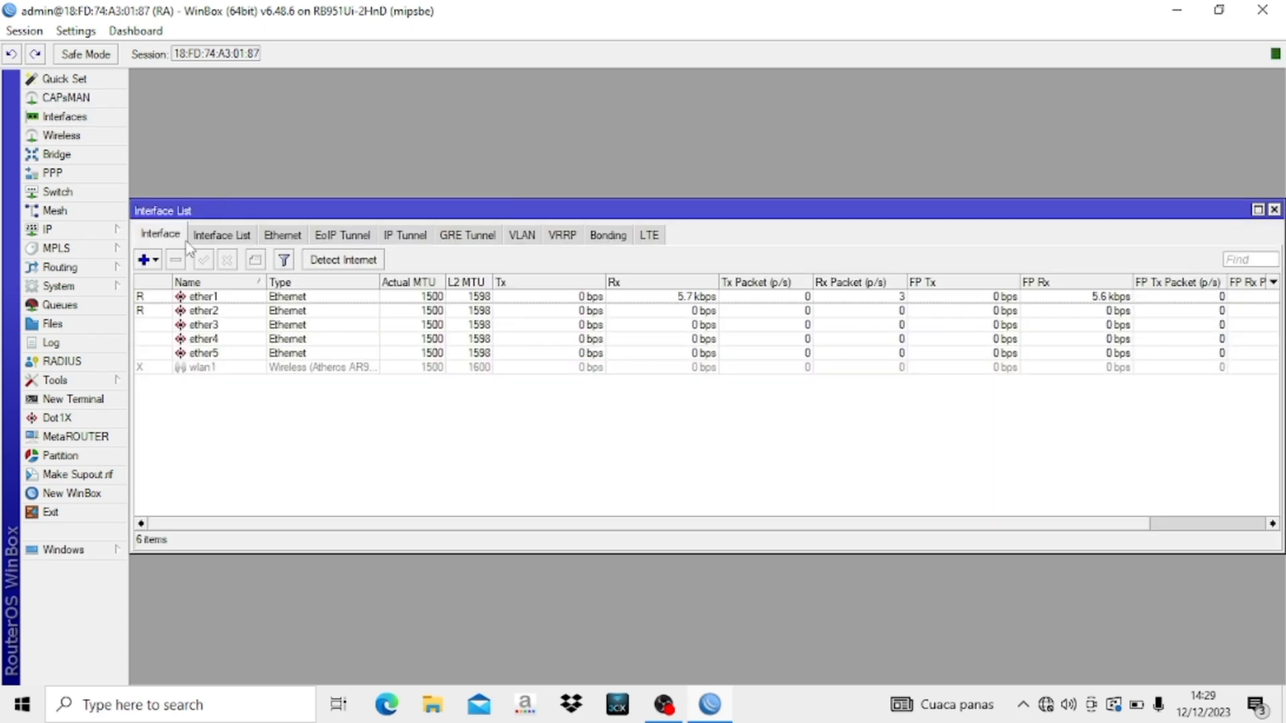
double_click(223, 298)
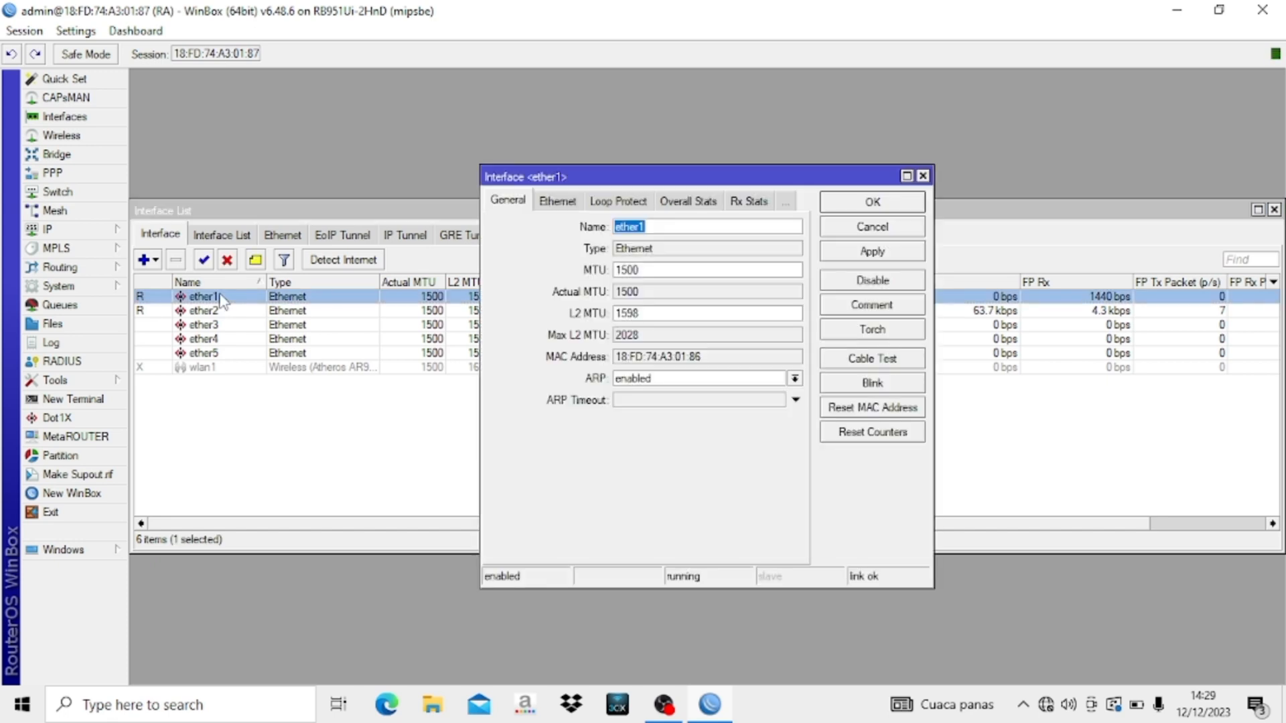
click(677, 225)
text(-)
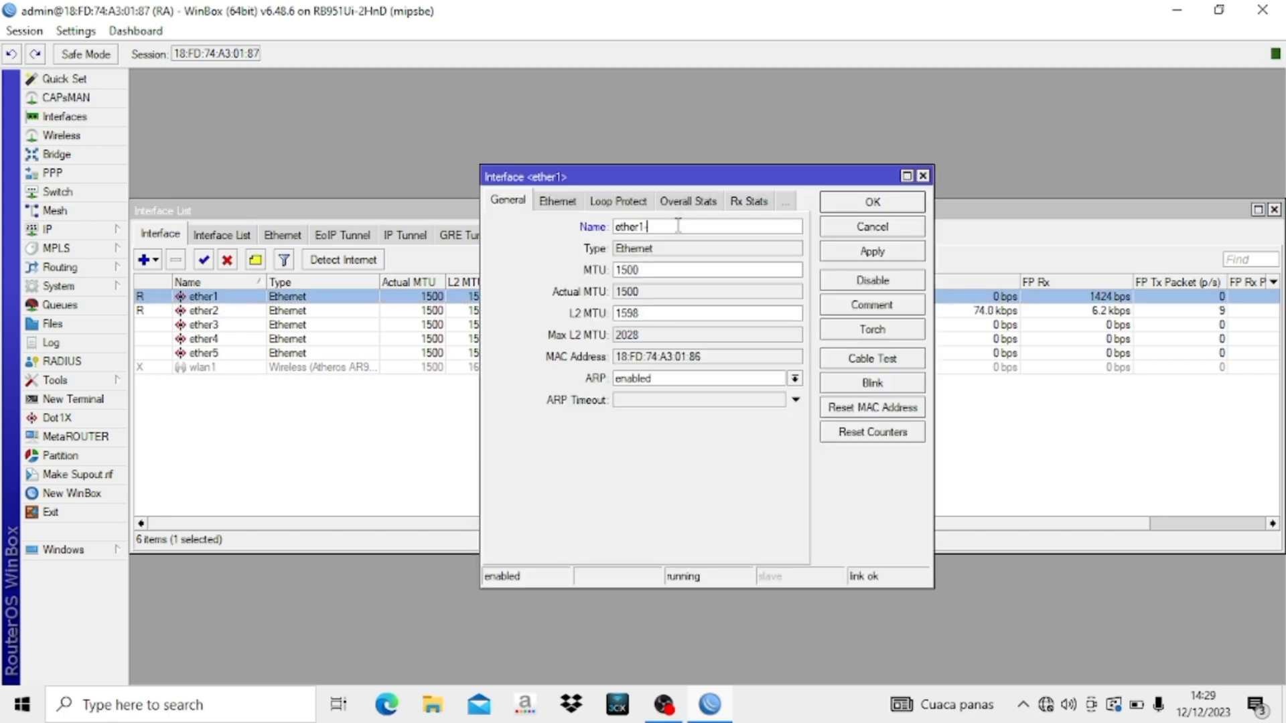
text(ISP)
click(888, 208)
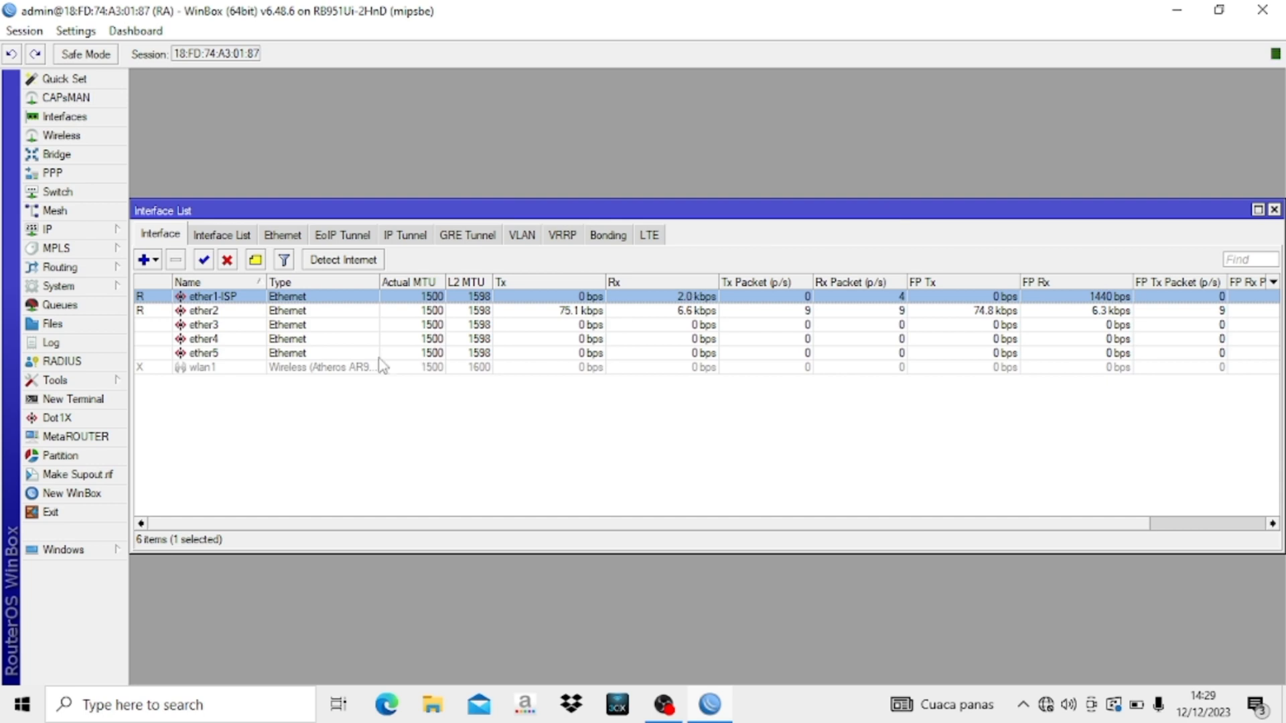
double_click(254, 312)
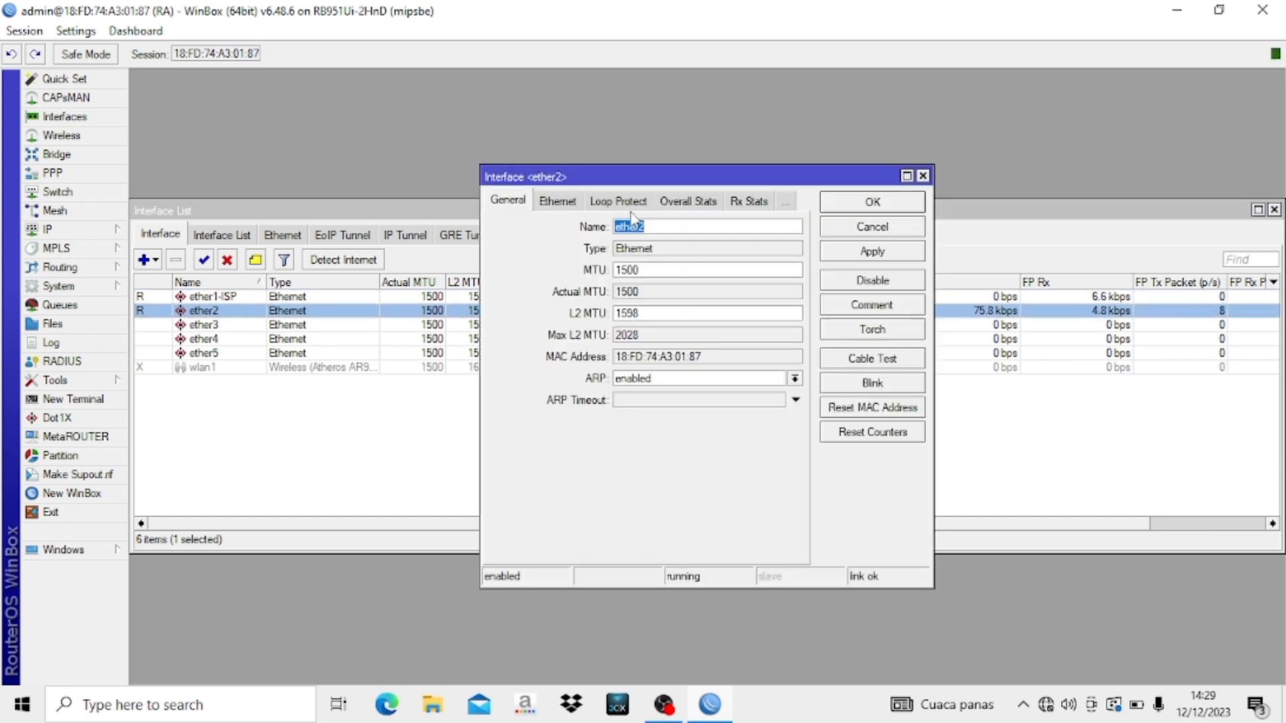
click(657, 227)
text(-CLIENT)
click(868, 202)
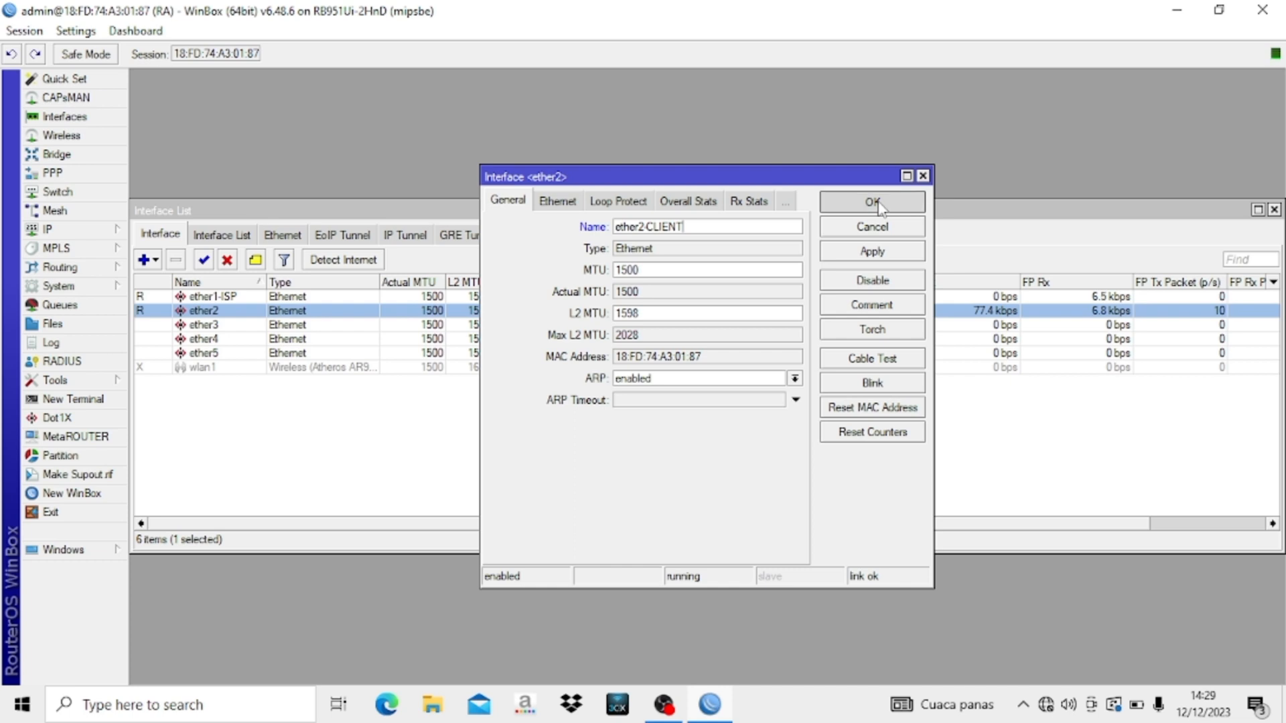
click(1273, 209)
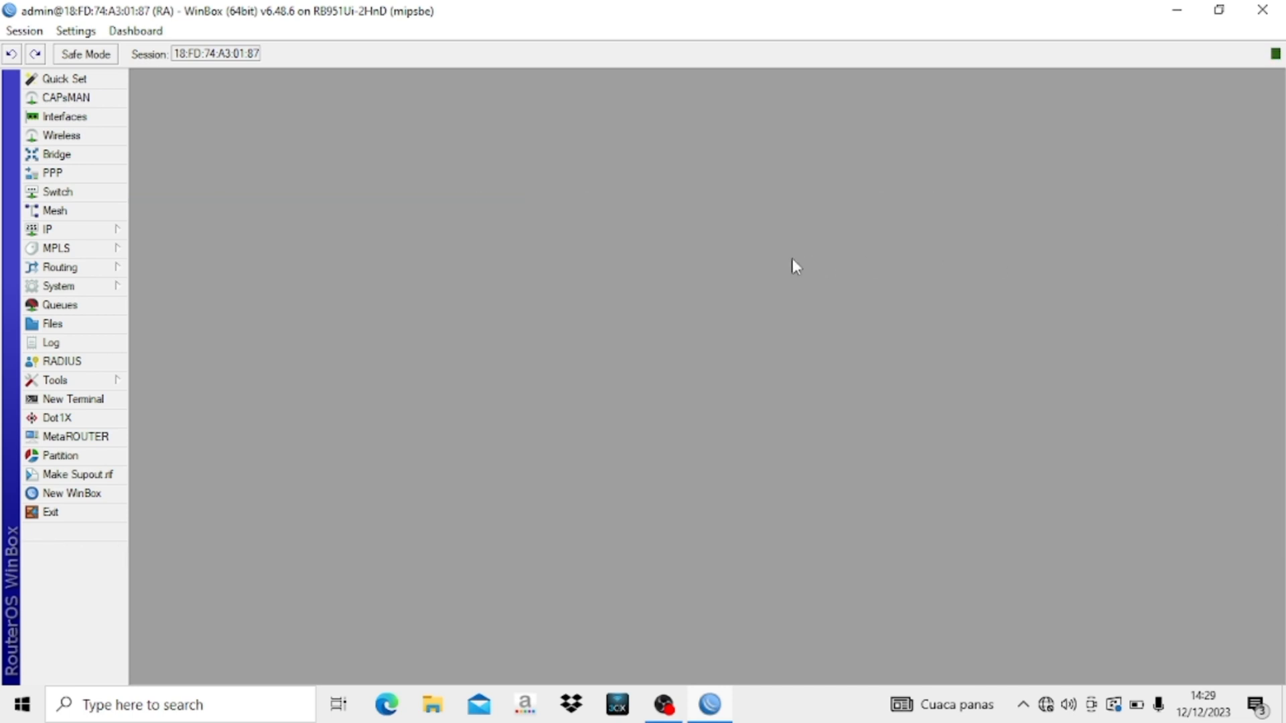
- Add a DHCP client on interface ether1-ISP under IP > DHCP Client
click(100, 231)
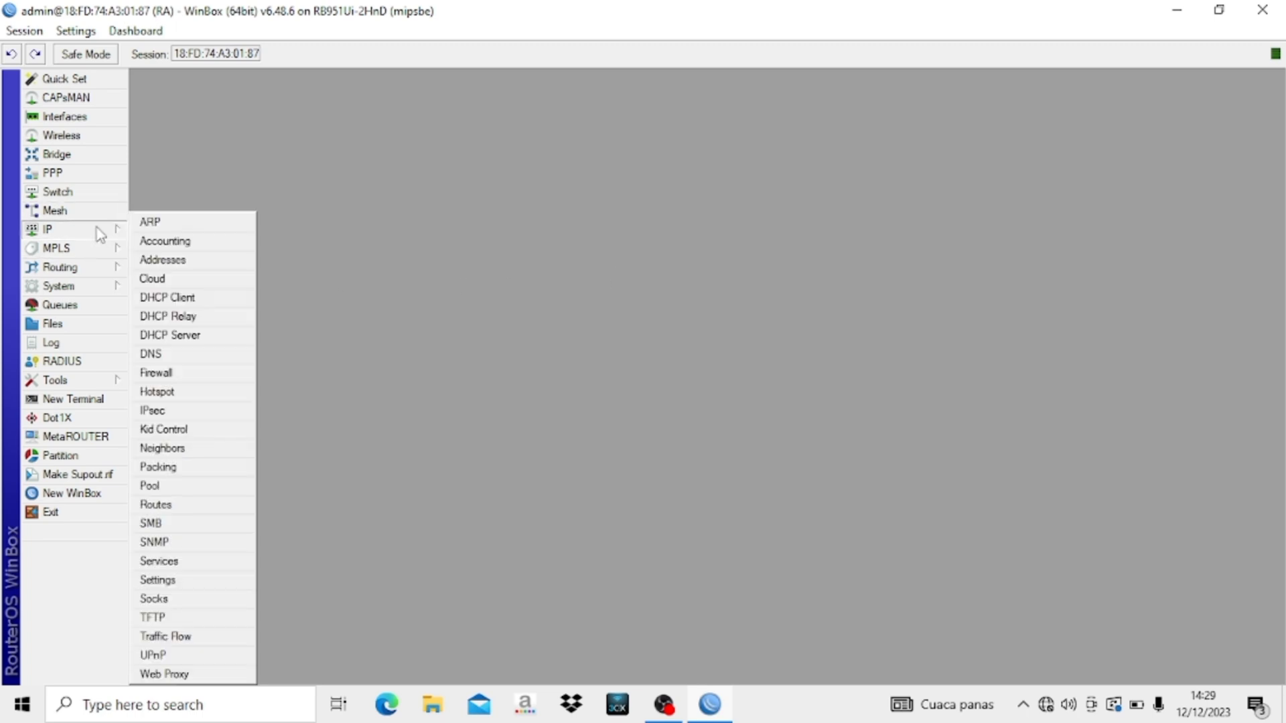
click(164, 297)
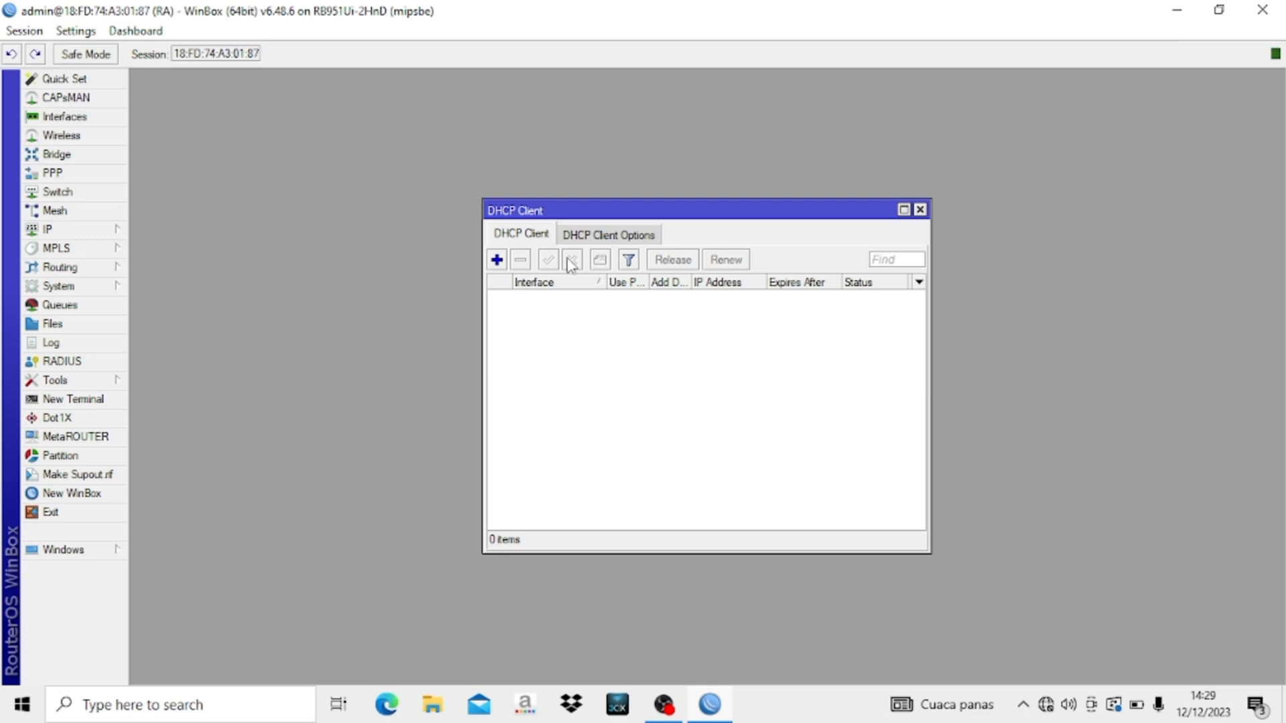
click(497, 261)
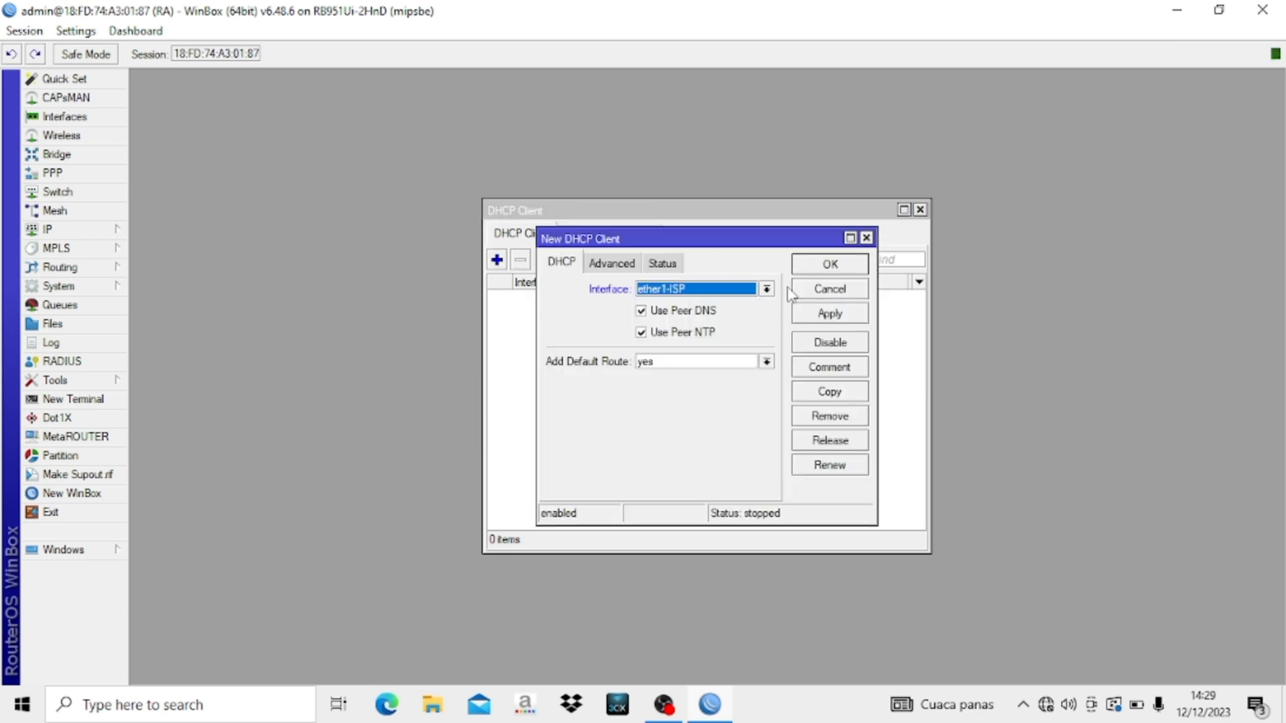
click(832, 267)
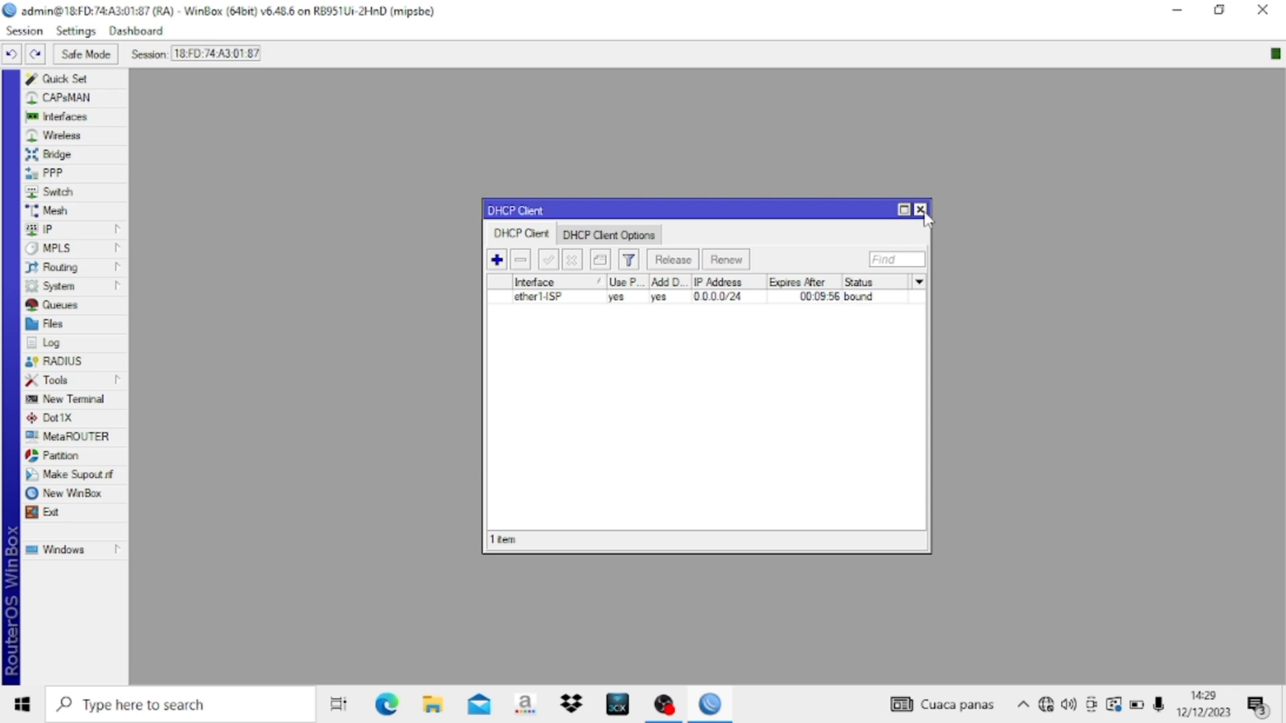
click(920, 210)
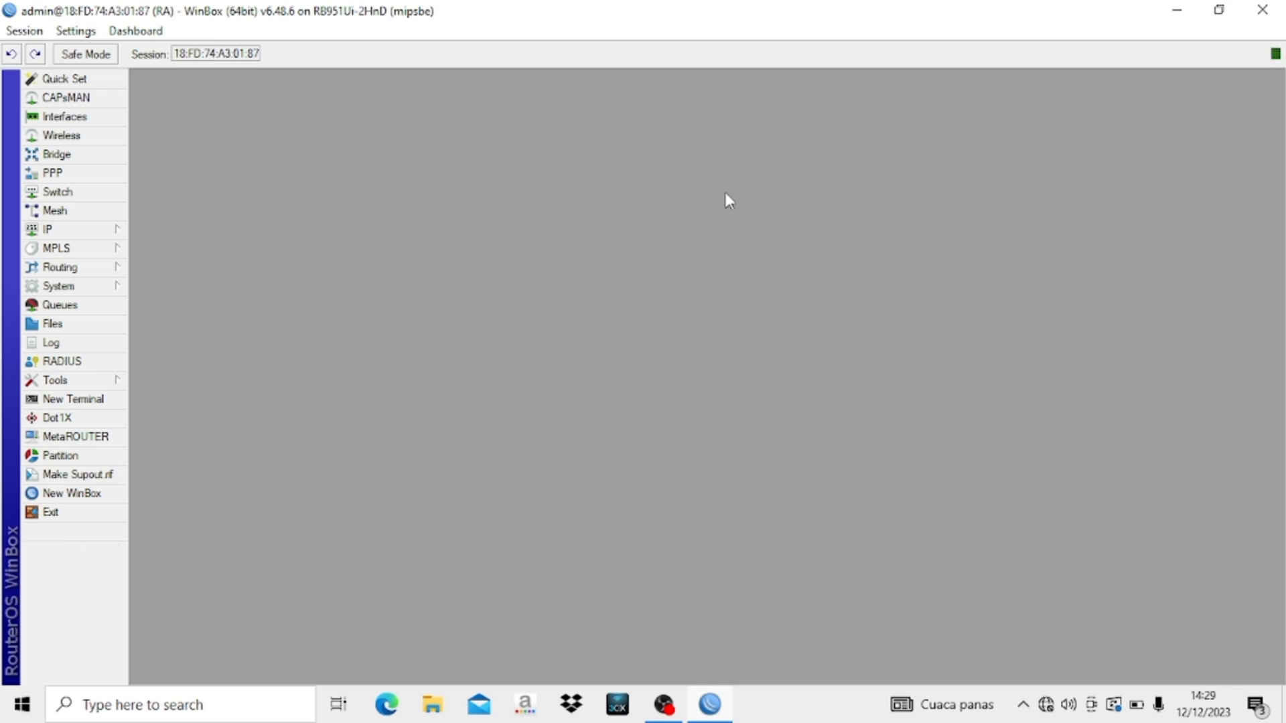
- In IP > DNS, enter server 8.8.8.8, tick Allow Remote Requests, and save
click(84, 229)
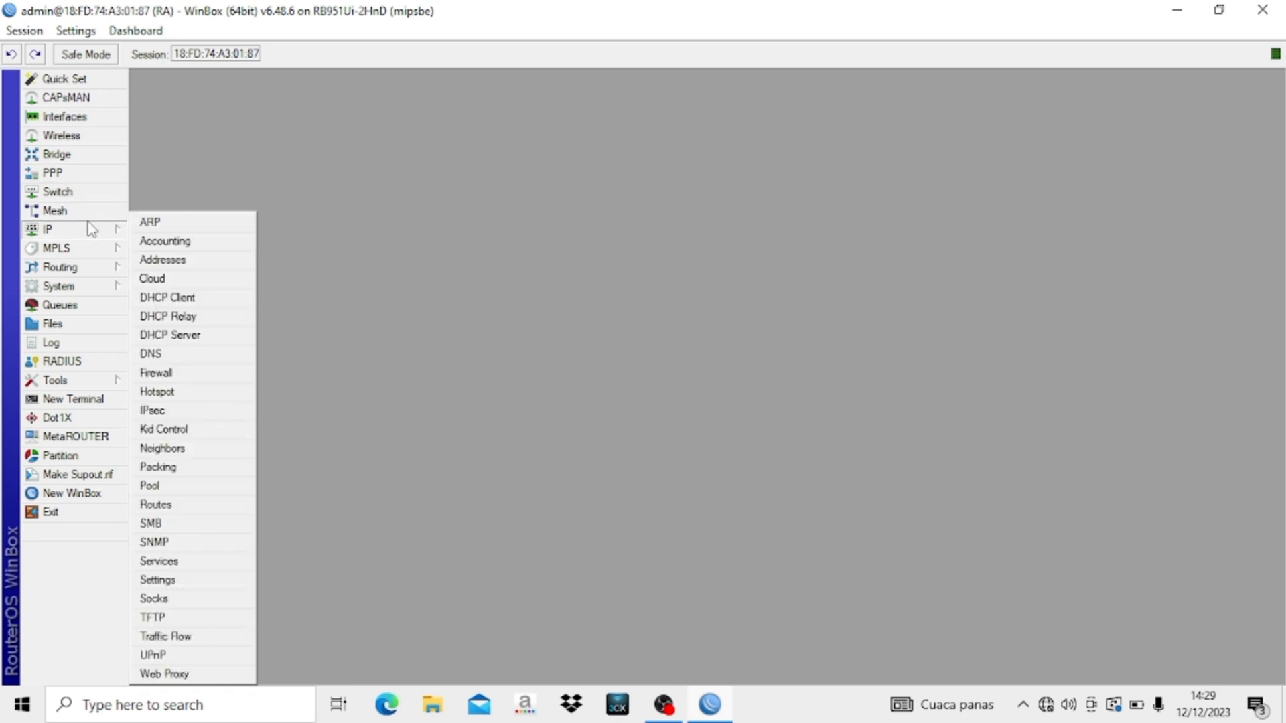
click(154, 353)
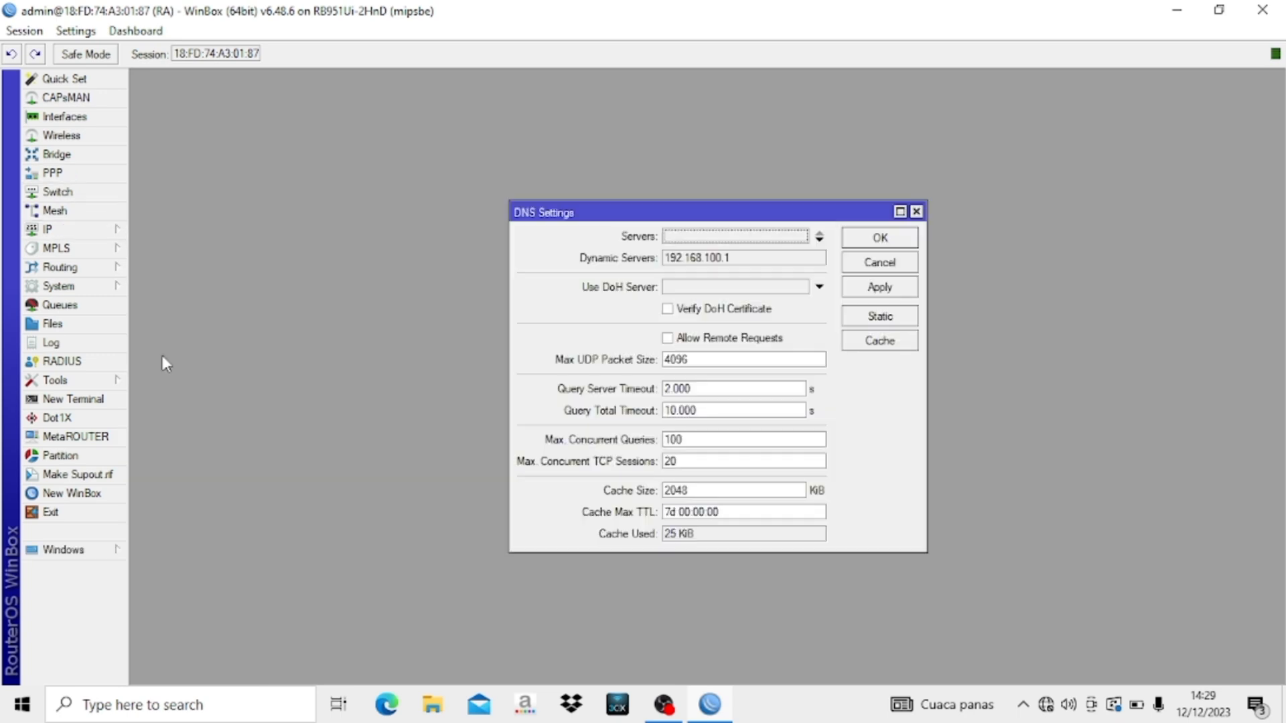
click(710, 236)
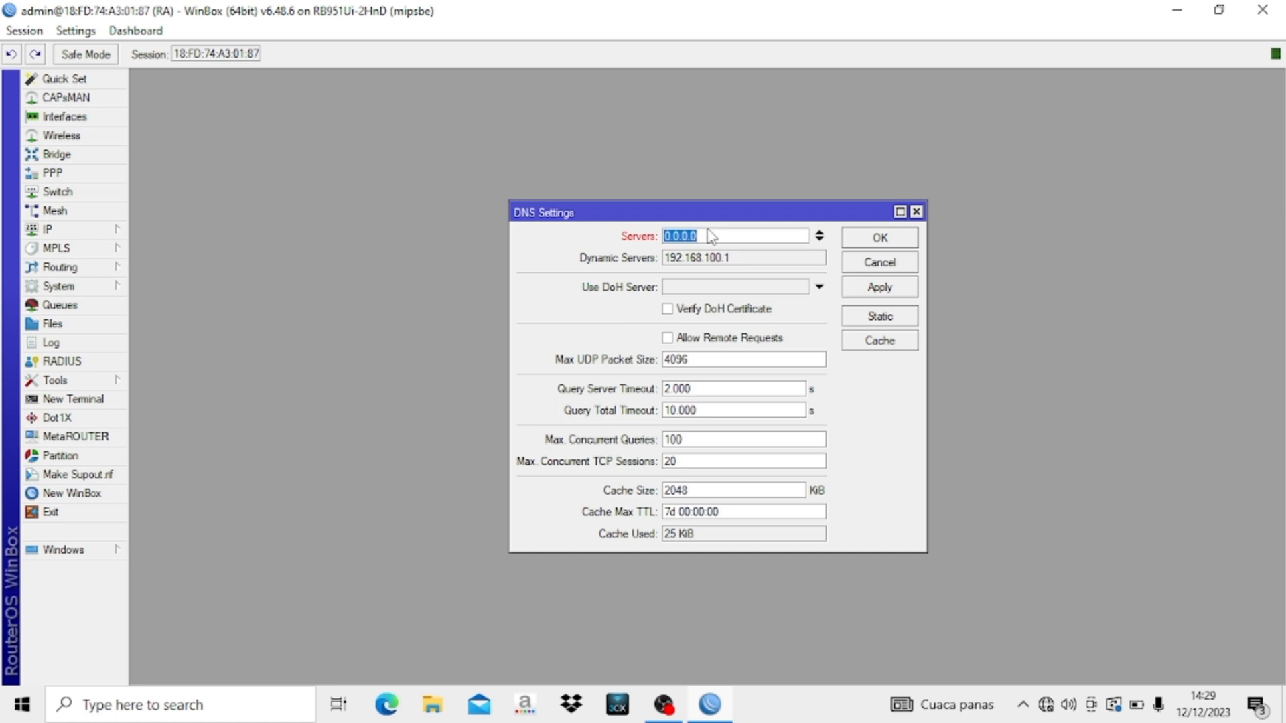
key(BackSpace)
text(8.8.8.8)
click(668, 339)
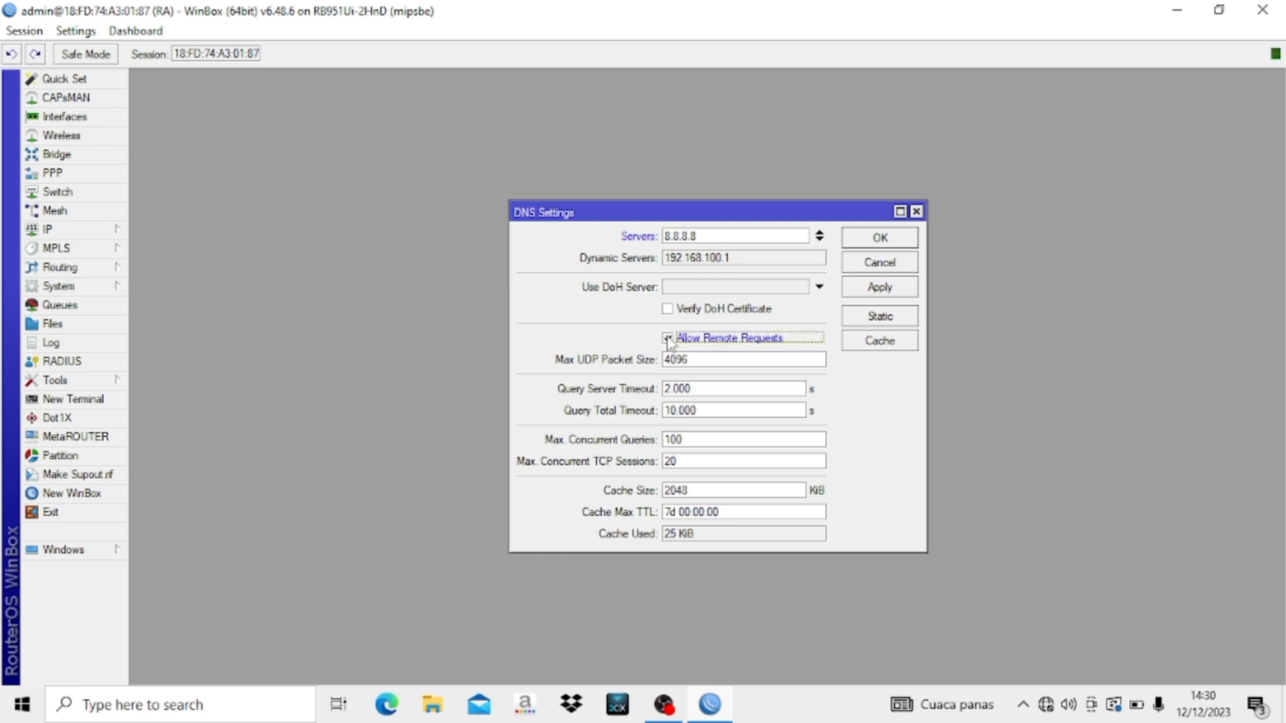
click(880, 239)
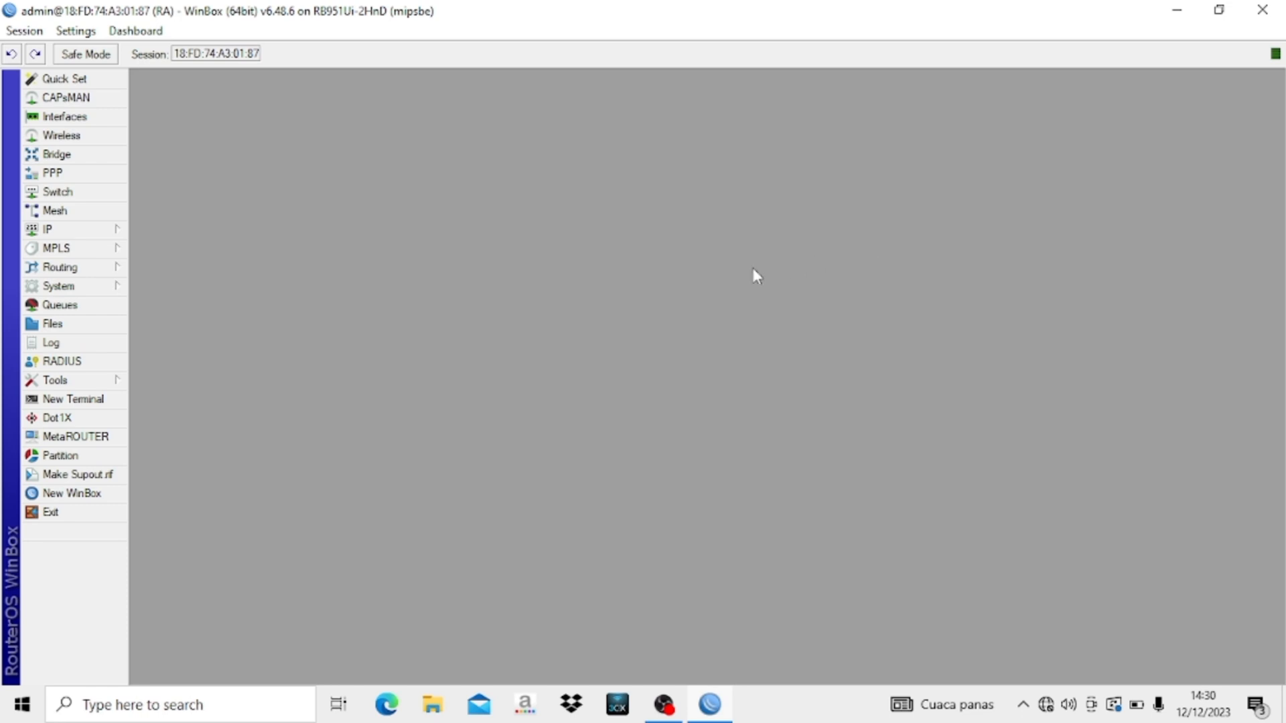
- Run ping google.com in a new terminal, getting replies from 216.239.38.120
click(102, 404)
text(e)
key(BackSpace)
key(Caps_Lock)
text(p)
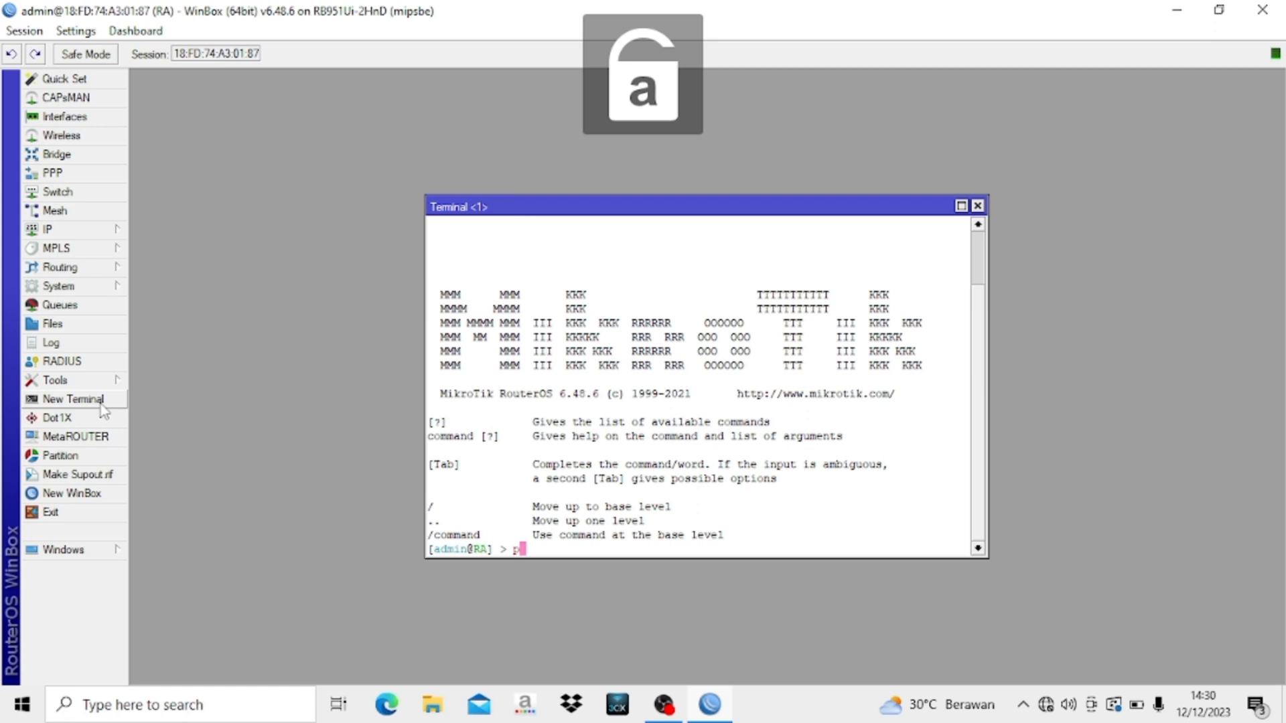
text(ing )
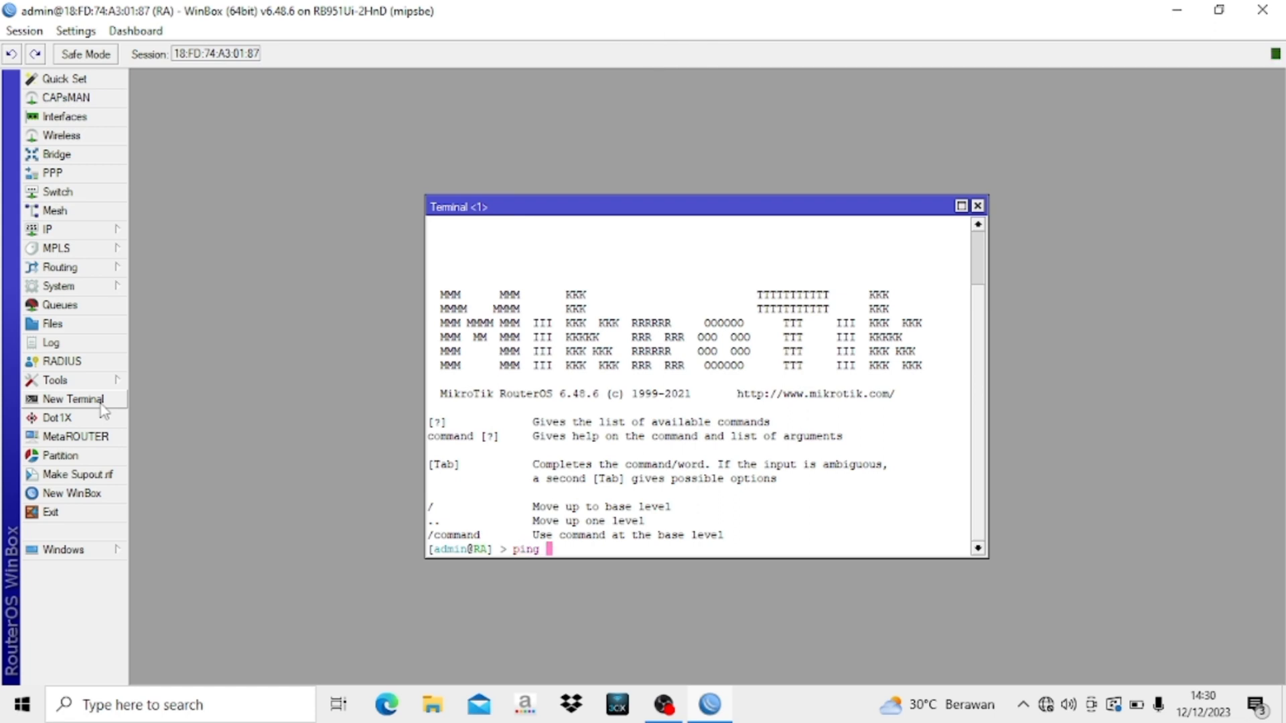
text(google.com)
key(Return)
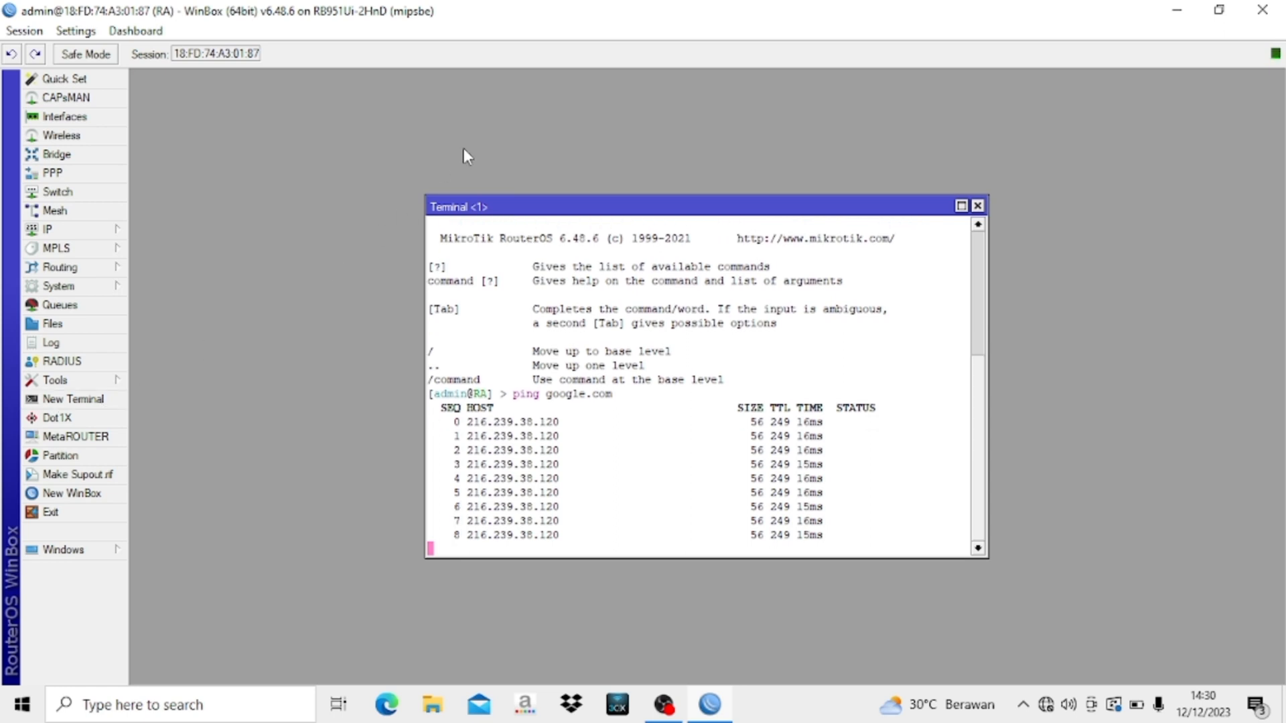
click(978, 206)
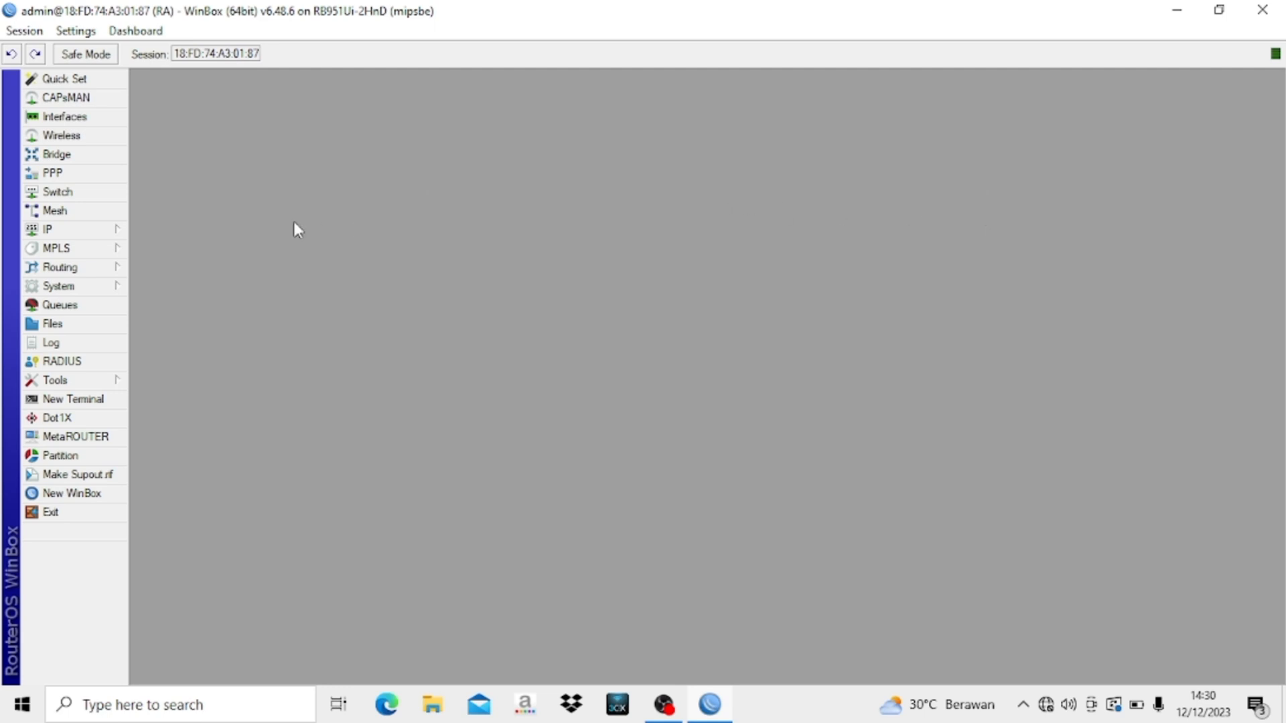
- Add address 192.168.20.1/24 on ether2-CLIENT in IP > Addresses
click(92, 232)
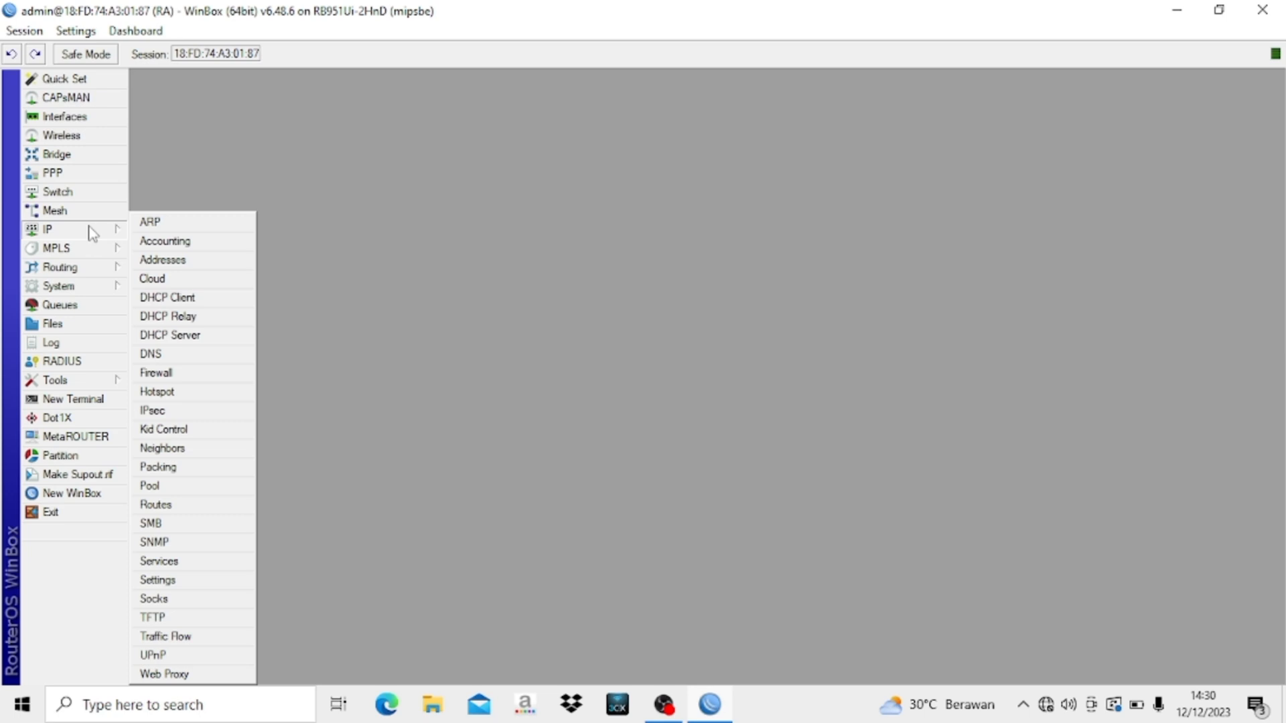
click(140, 261)
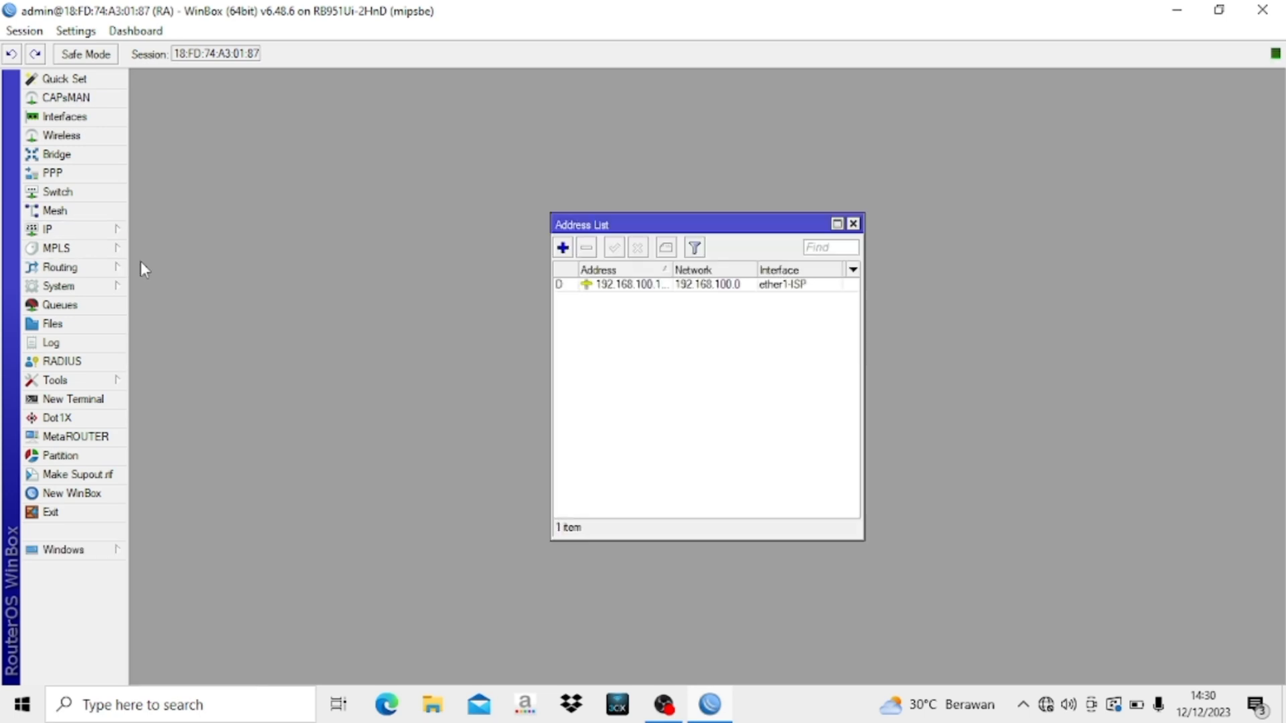
click(562, 248)
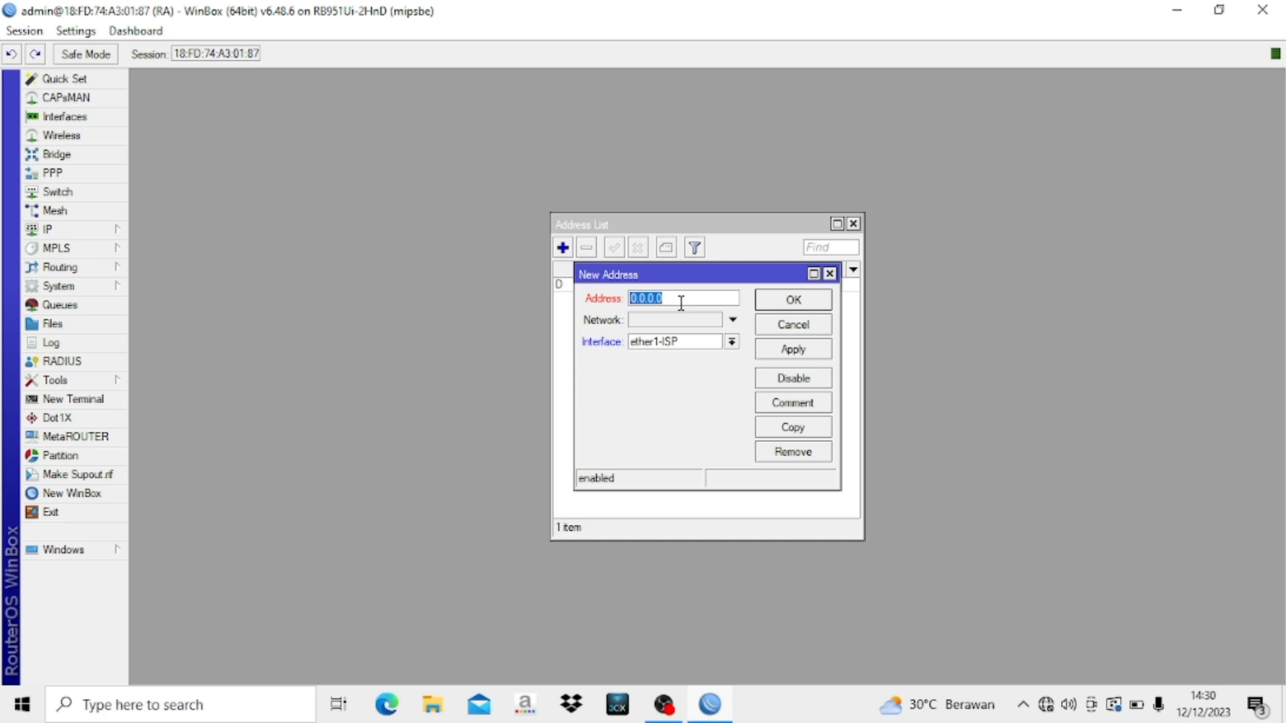
key(BackSpace)
text(192.168.20.1/24)
click(704, 343)
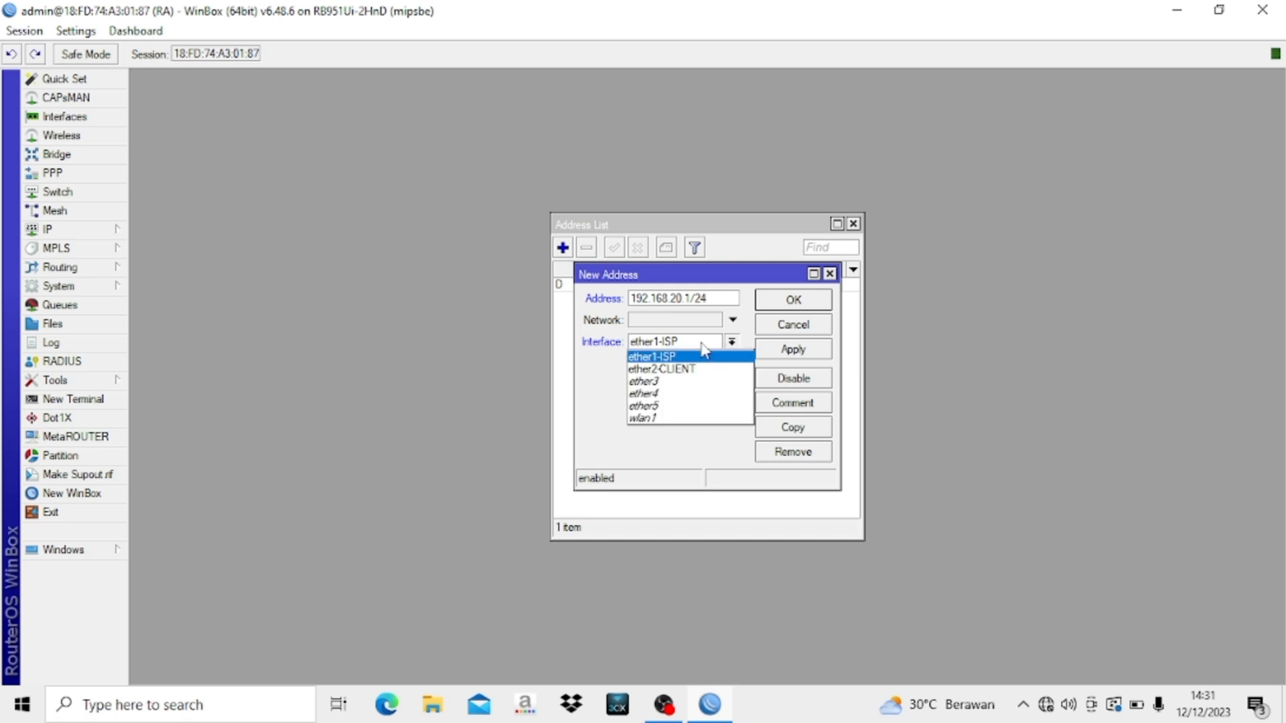
click(700, 369)
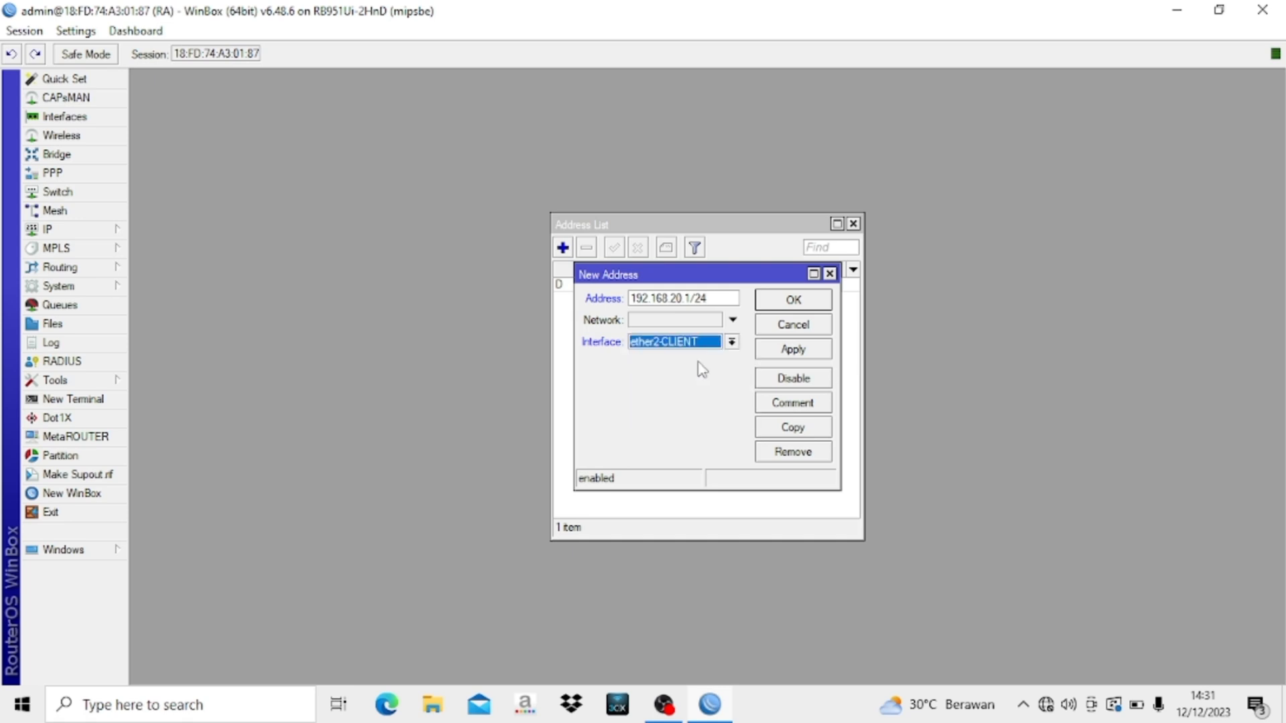
click(786, 305)
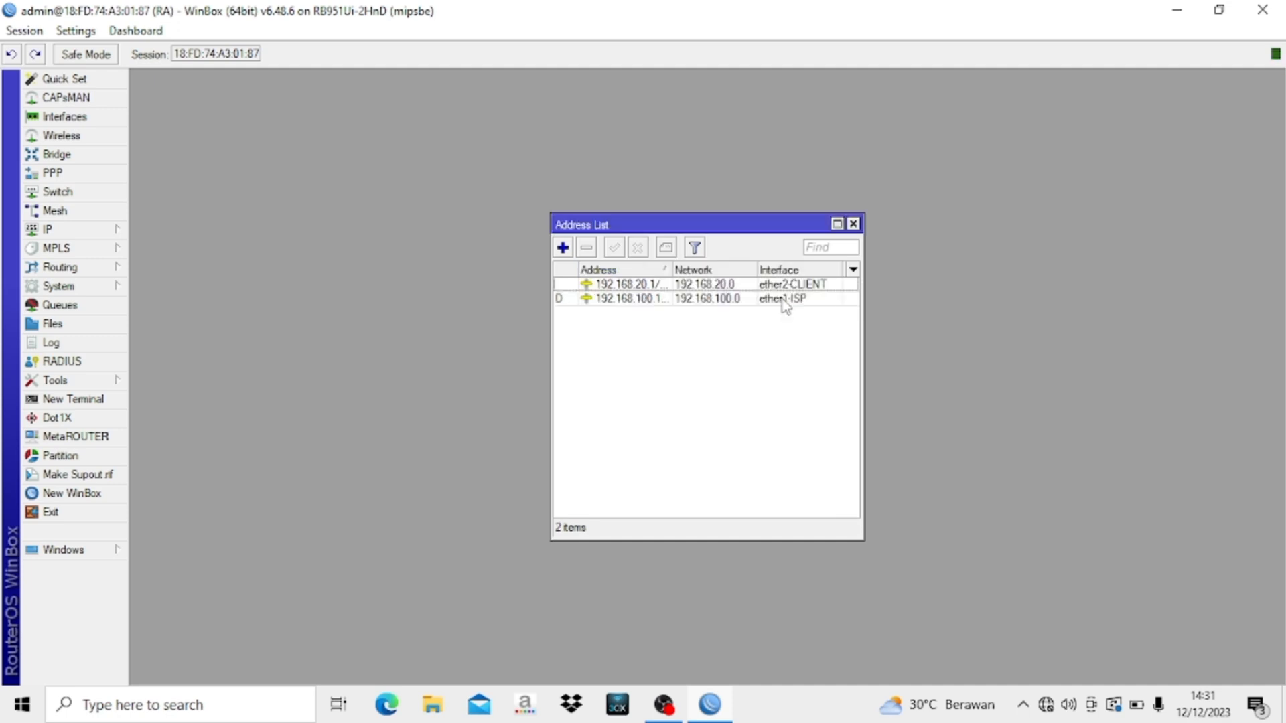
click(852, 224)
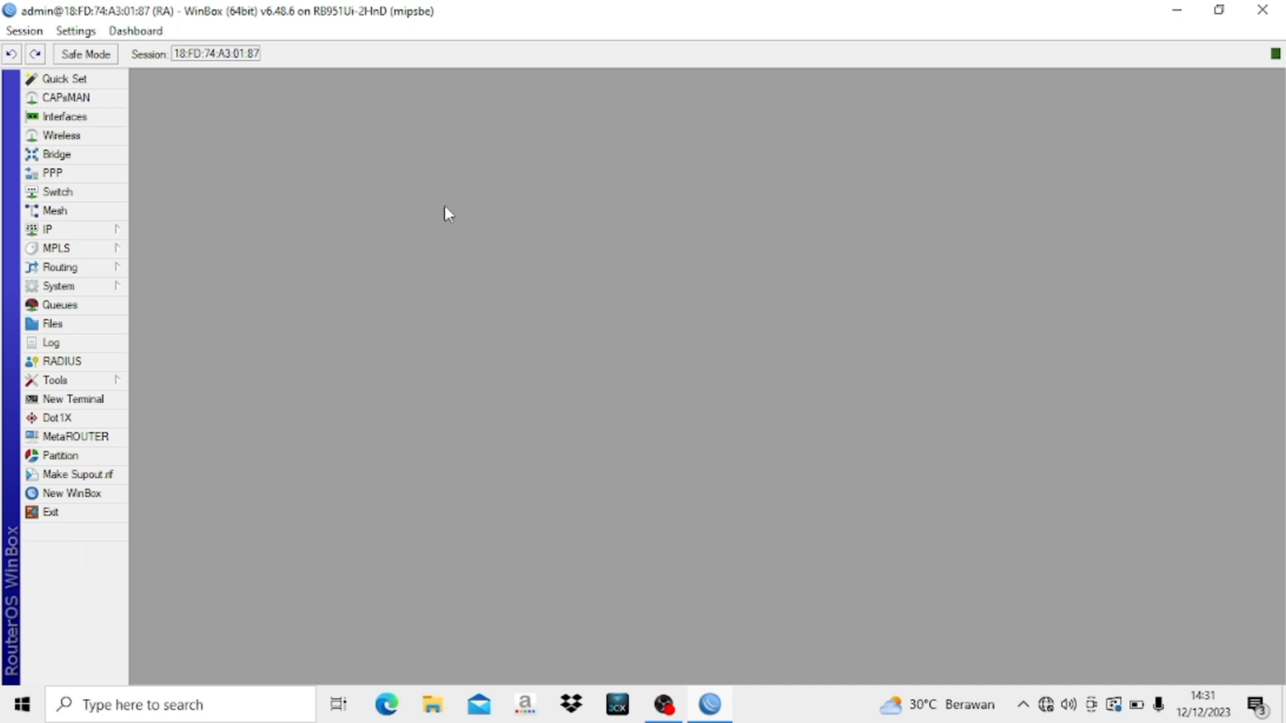
- Start DHCP Setup from IP > DHCP Server and choose ether2-CLIENT as the interface
click(78, 230)
click(203, 335)
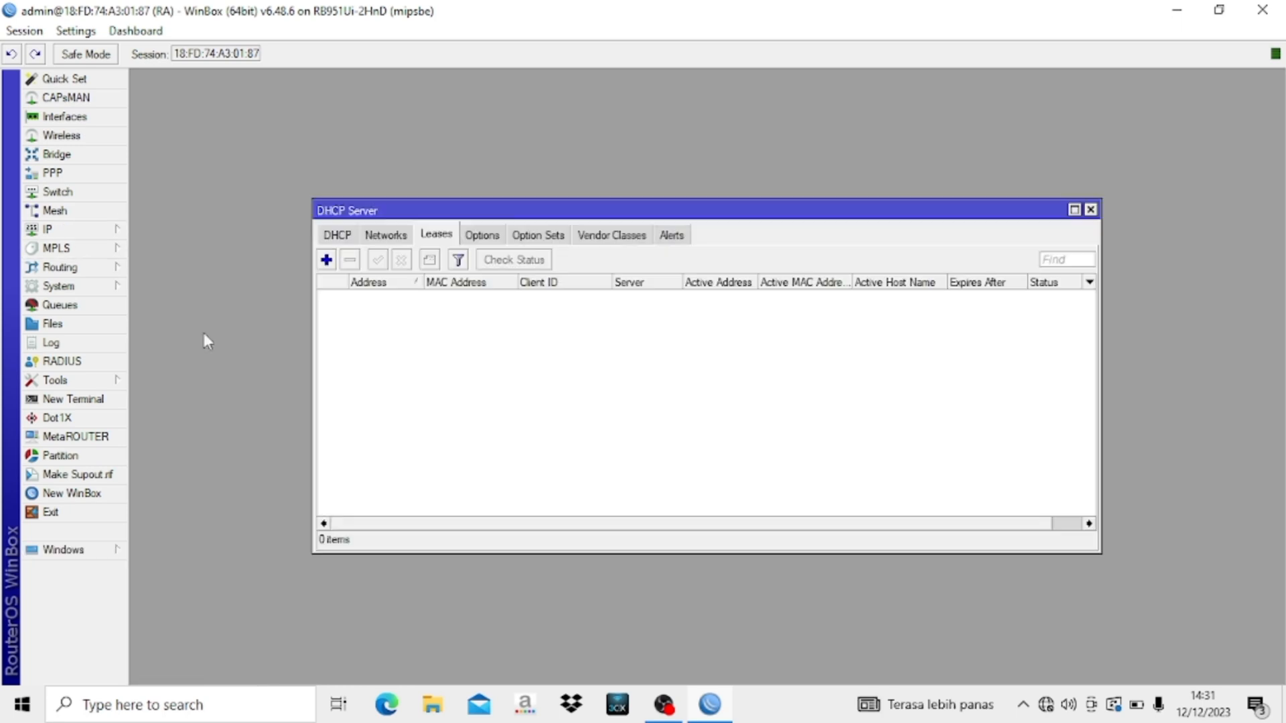
click(338, 236)
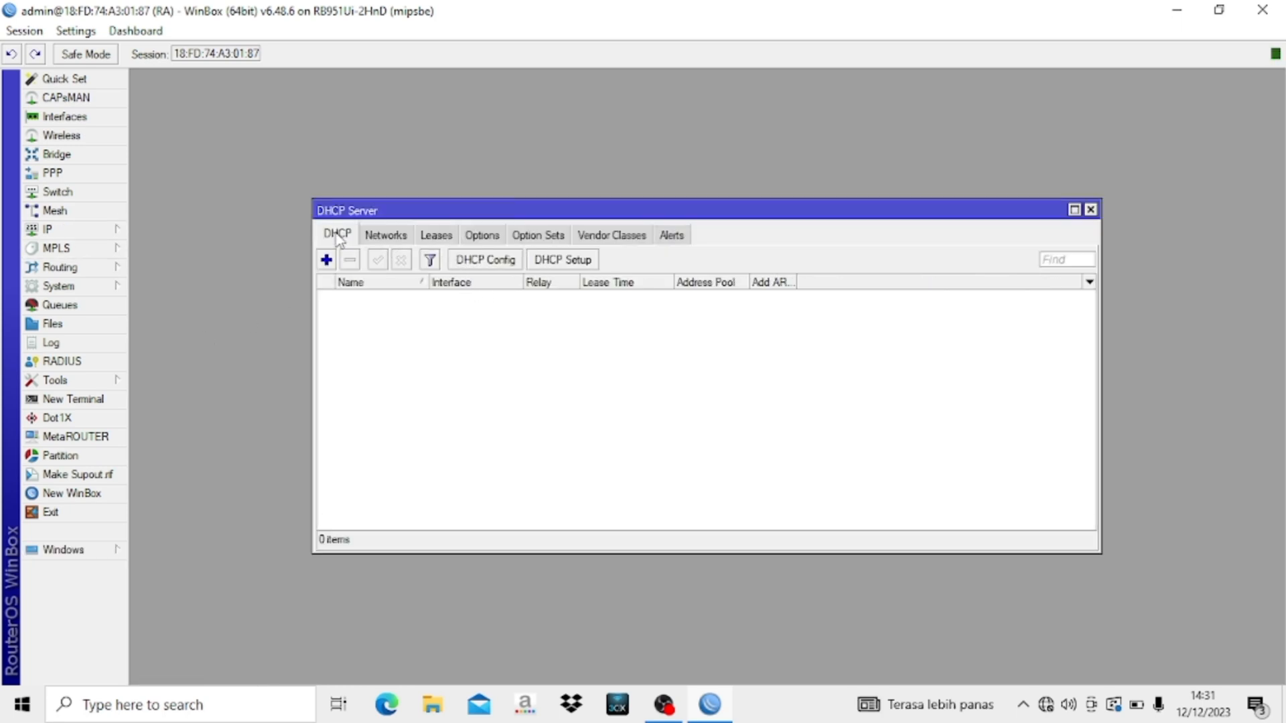
click(573, 264)
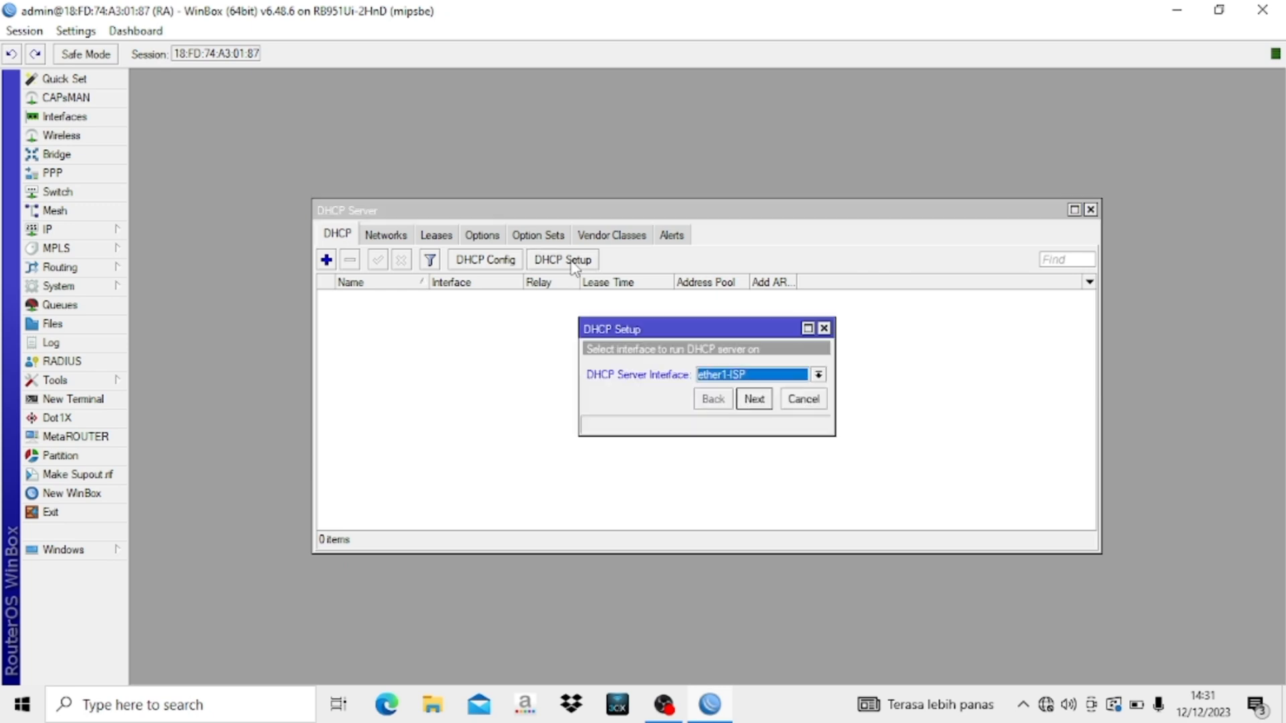
click(735, 376)
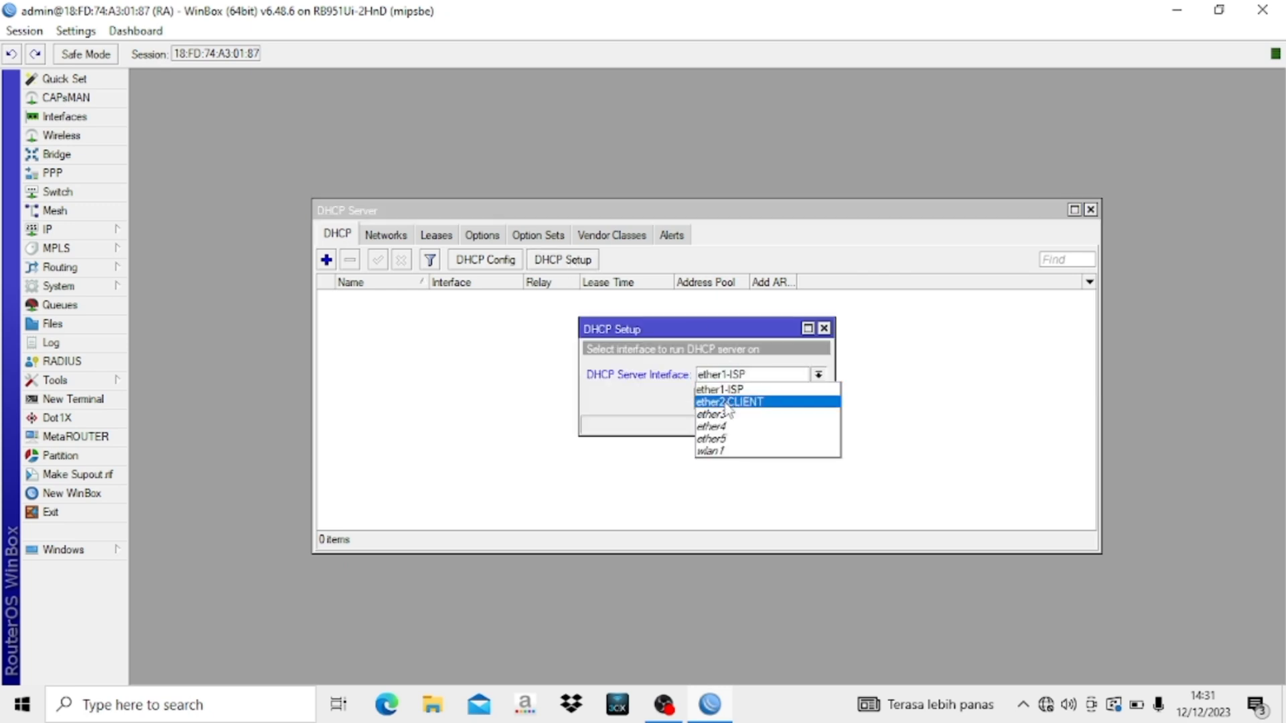
click(728, 403)
- Accept the default address space, gateway, pool, DNS and 00:10:00 lease to create dhcp1
click(754, 399)
click(754, 399)
click(754, 399)
click(763, 400)
click(763, 399)
click(764, 399)
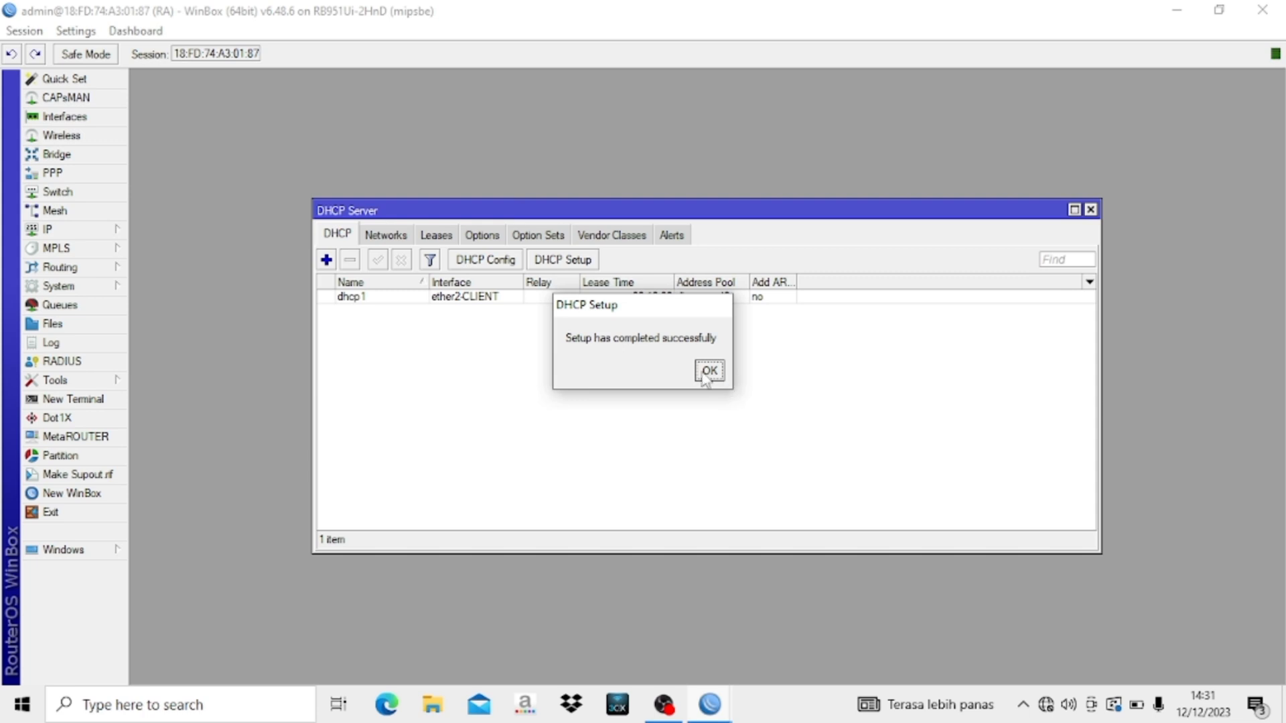
click(701, 373)
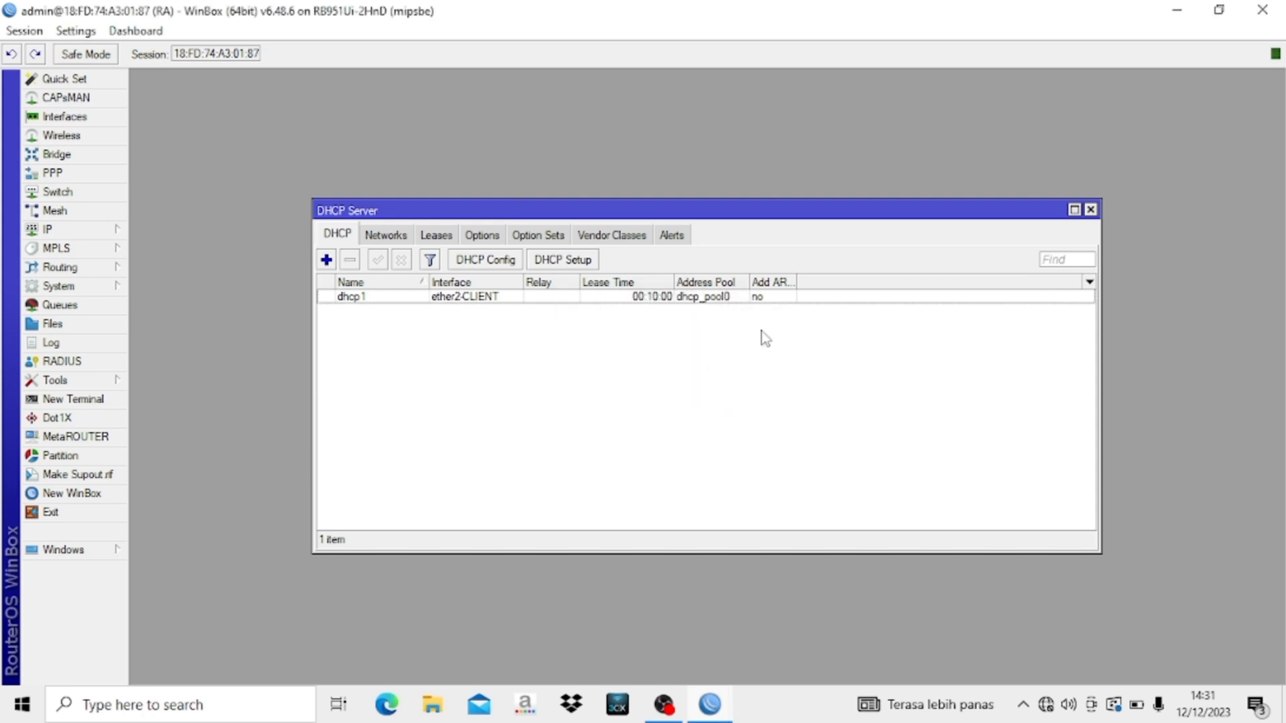
- Add a NAT rule: action masquerade, chain srcnat, out-interface ether1-ISP
click(1089, 210)
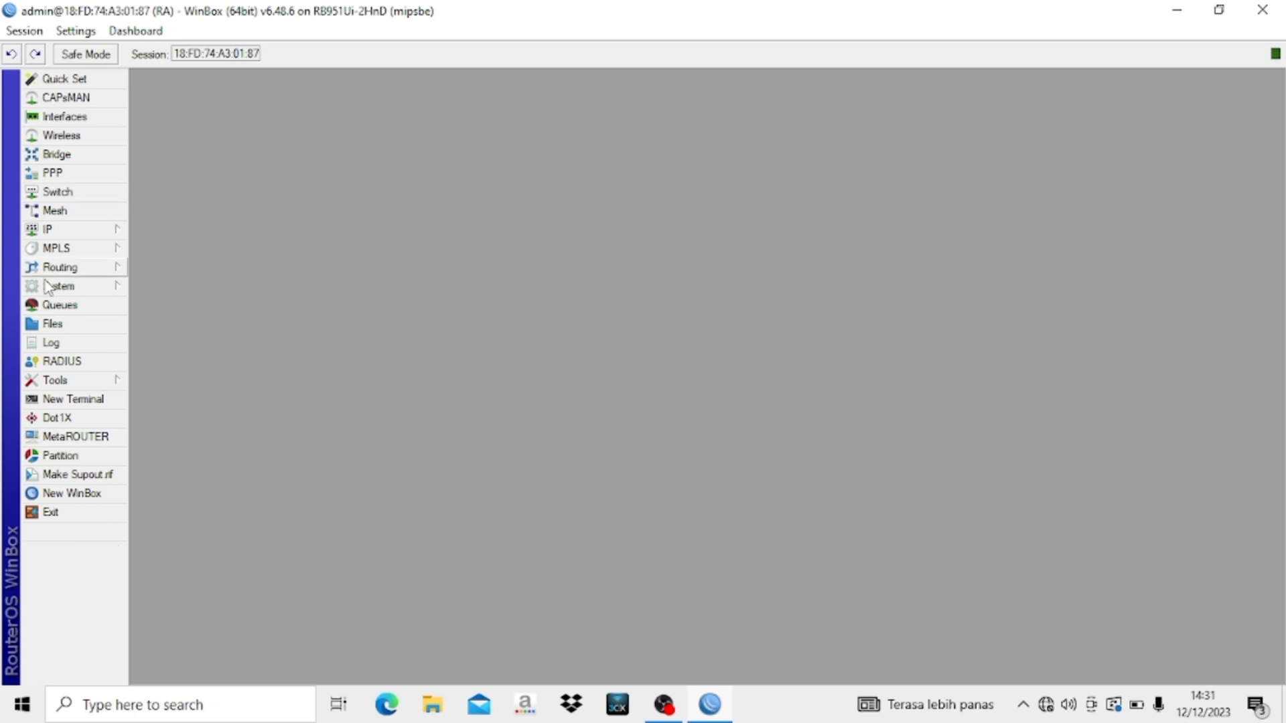
click(75, 233)
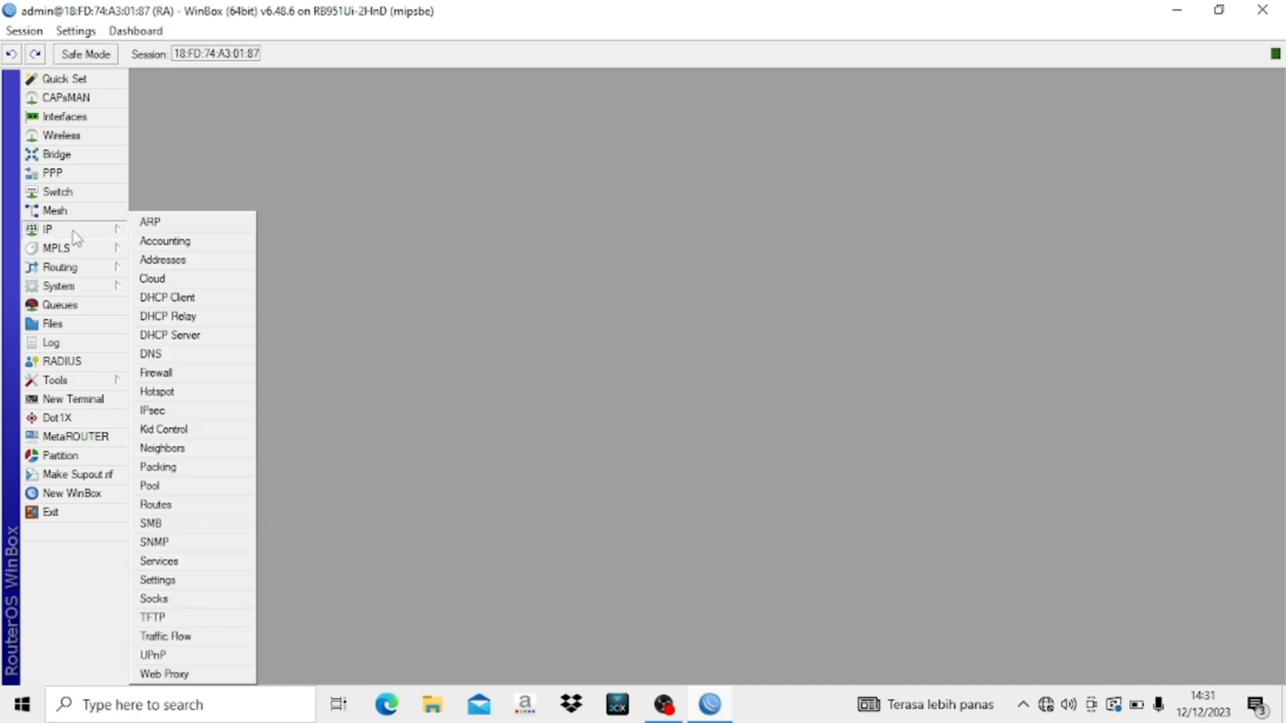
click(178, 372)
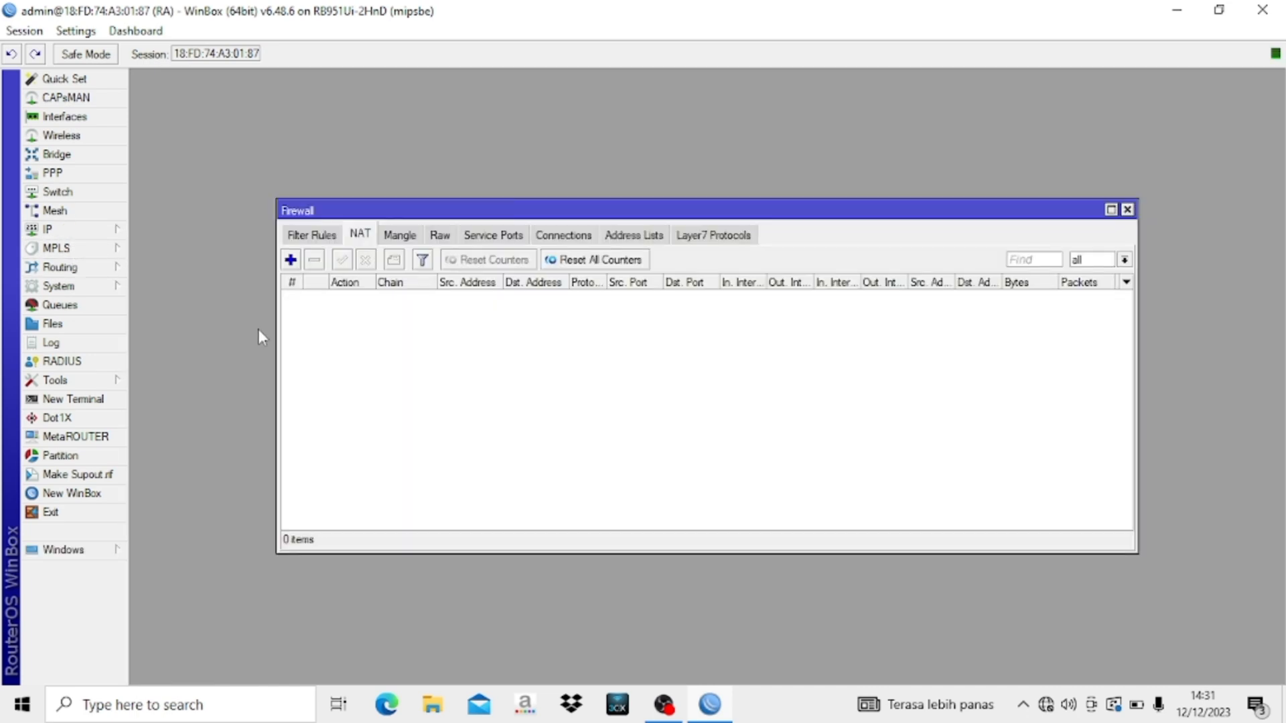
click(291, 259)
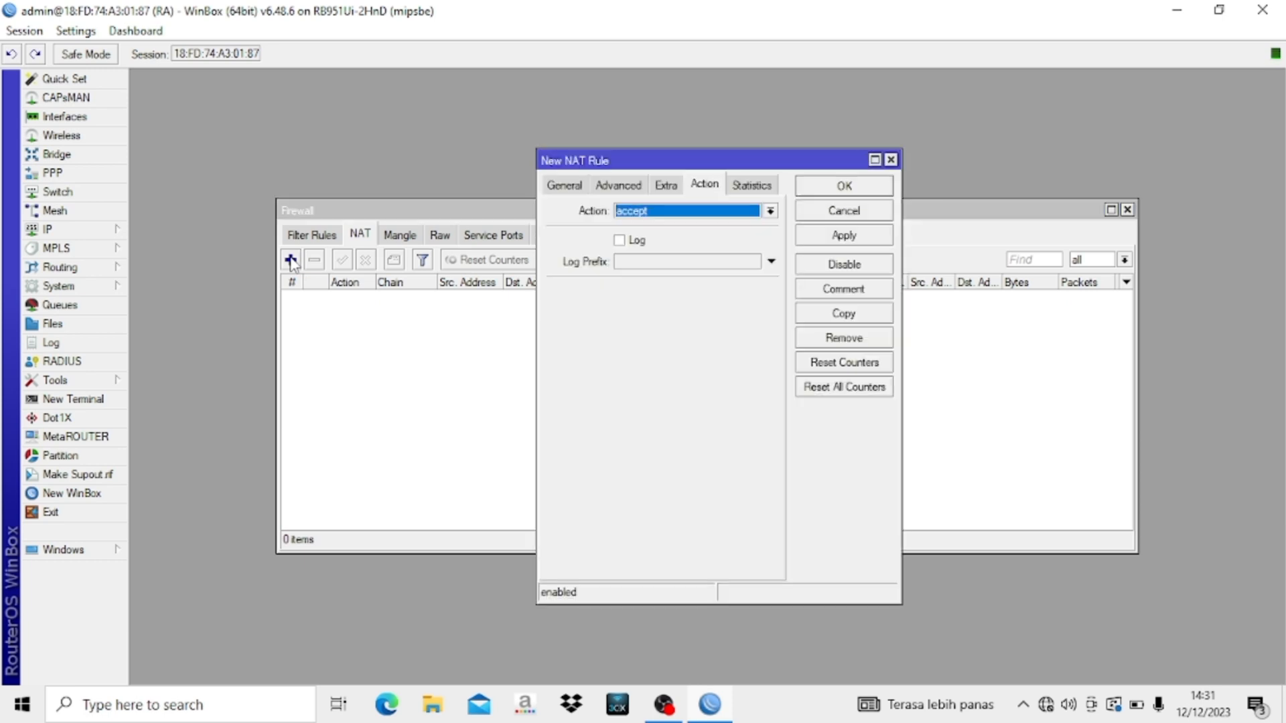
click(642, 212)
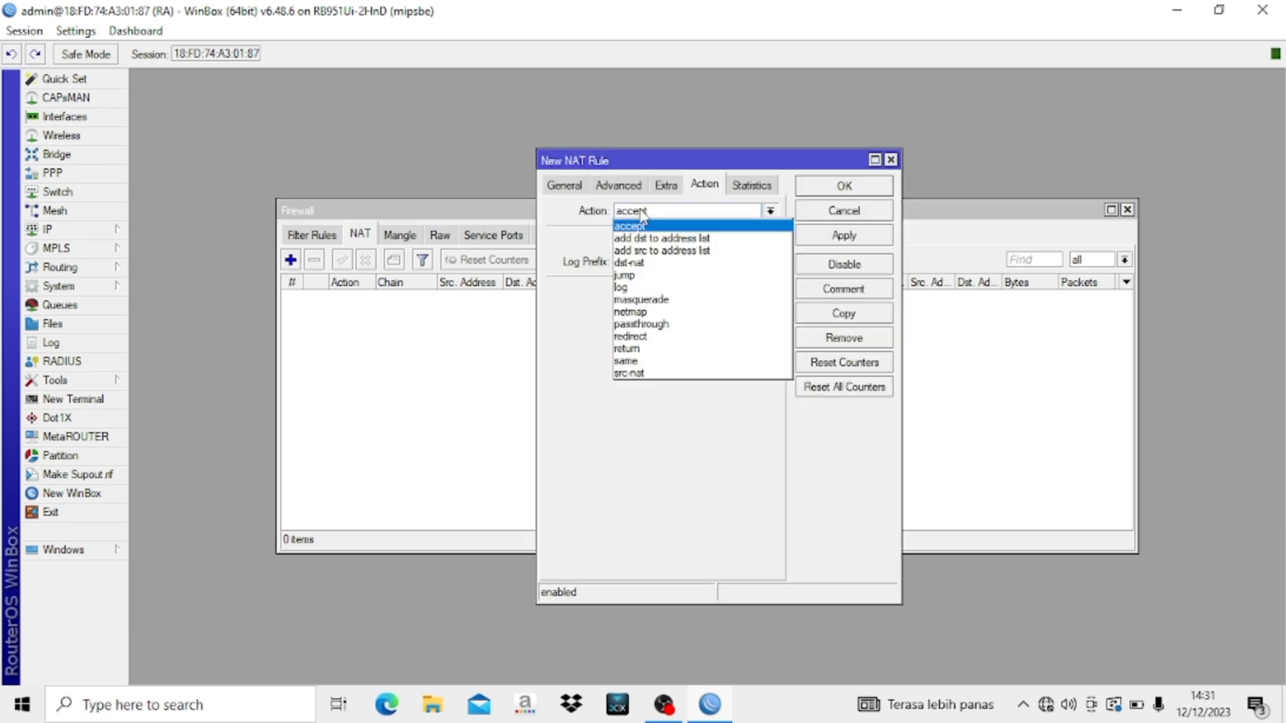
click(656, 301)
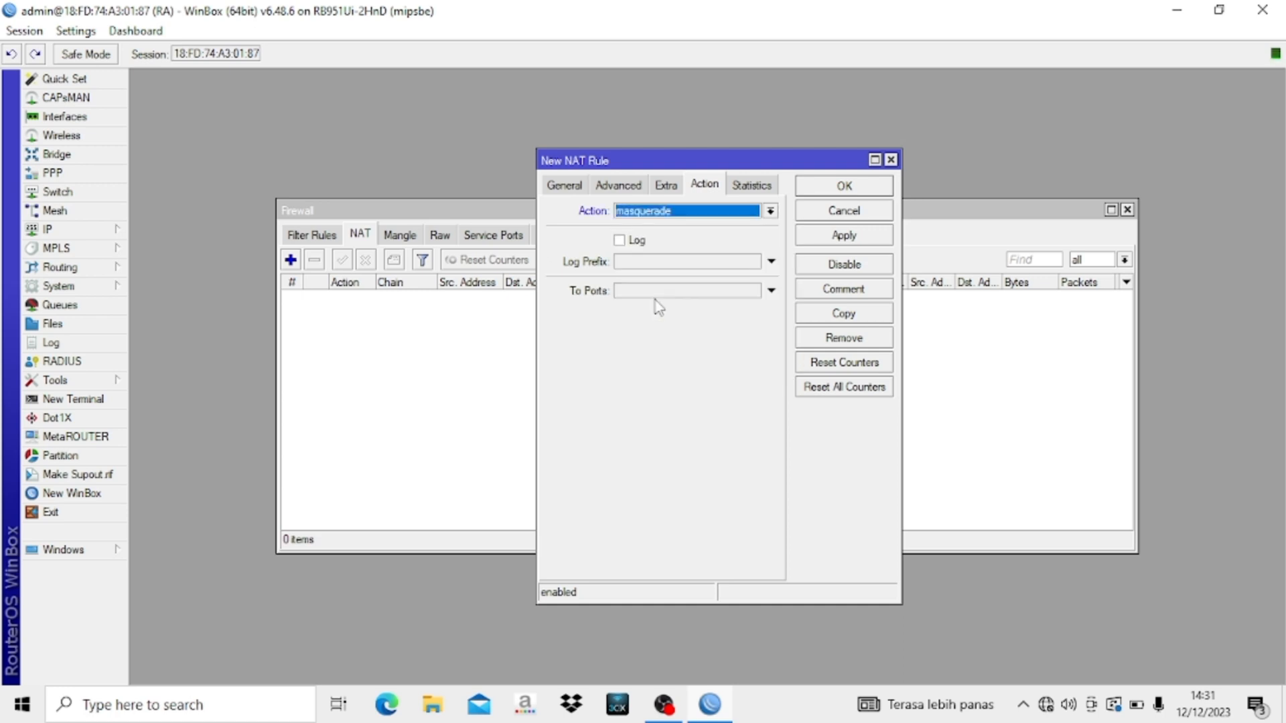
click(561, 187)
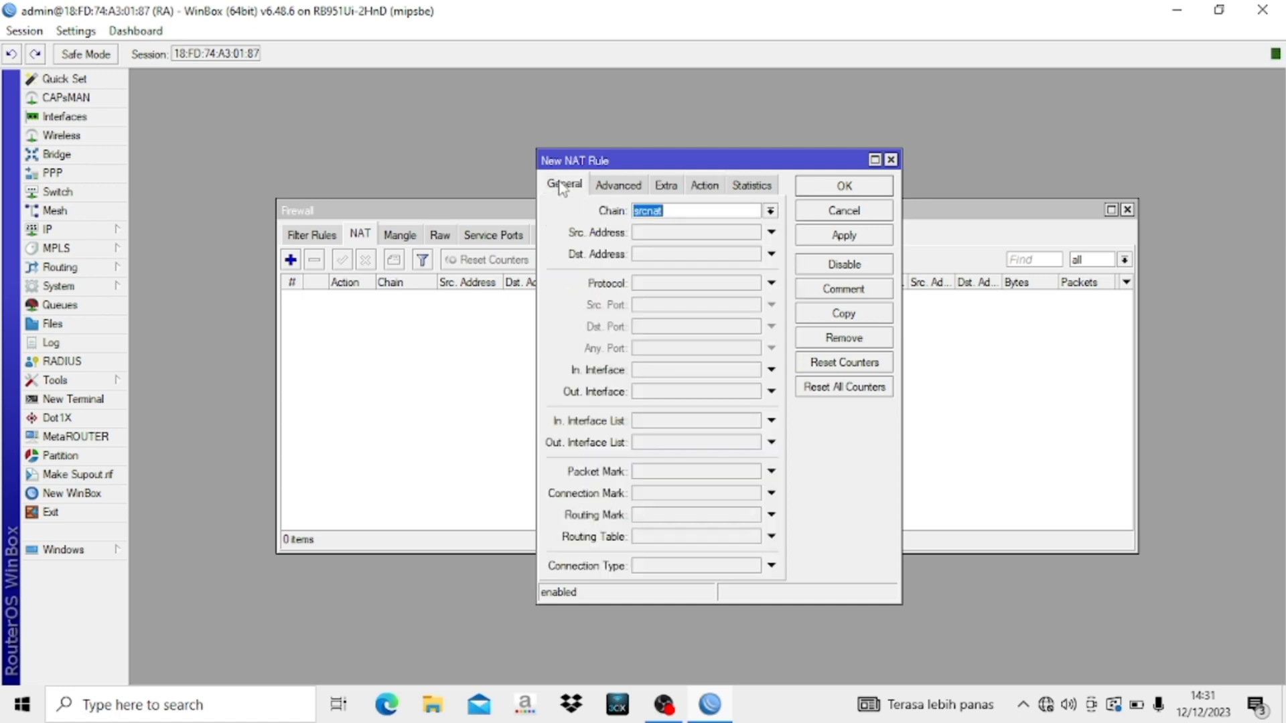
click(669, 394)
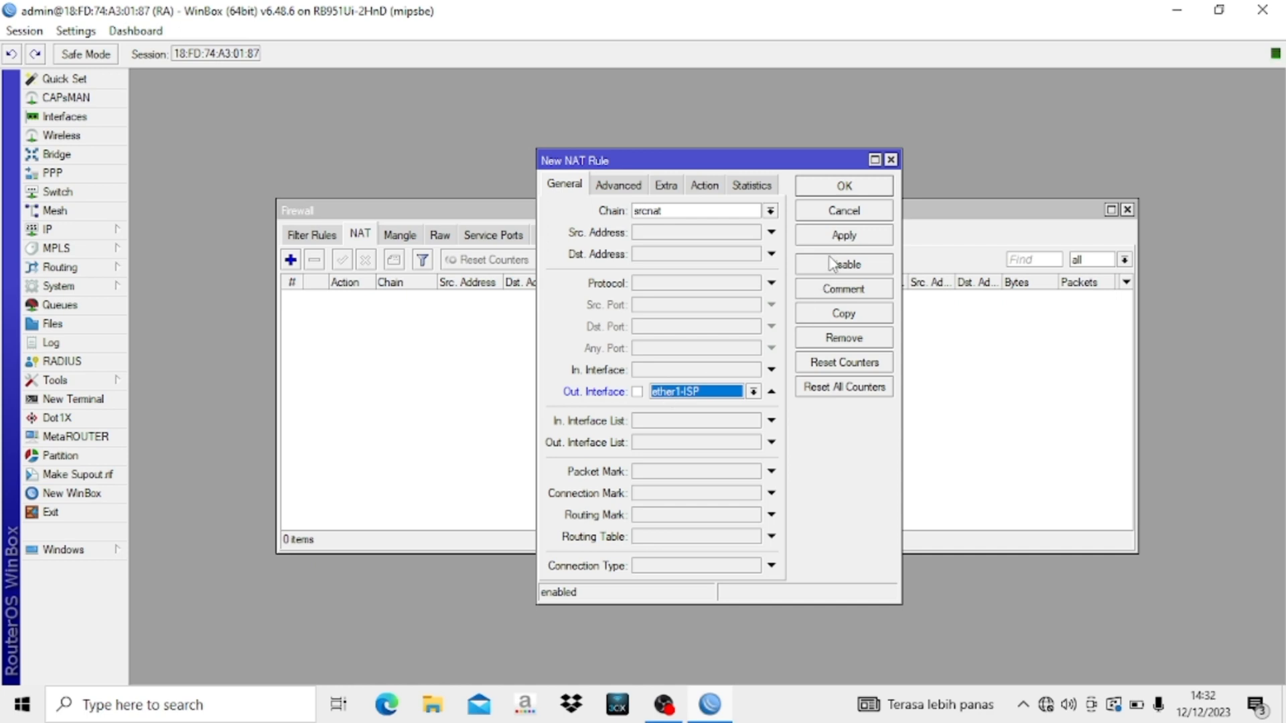
click(847, 190)
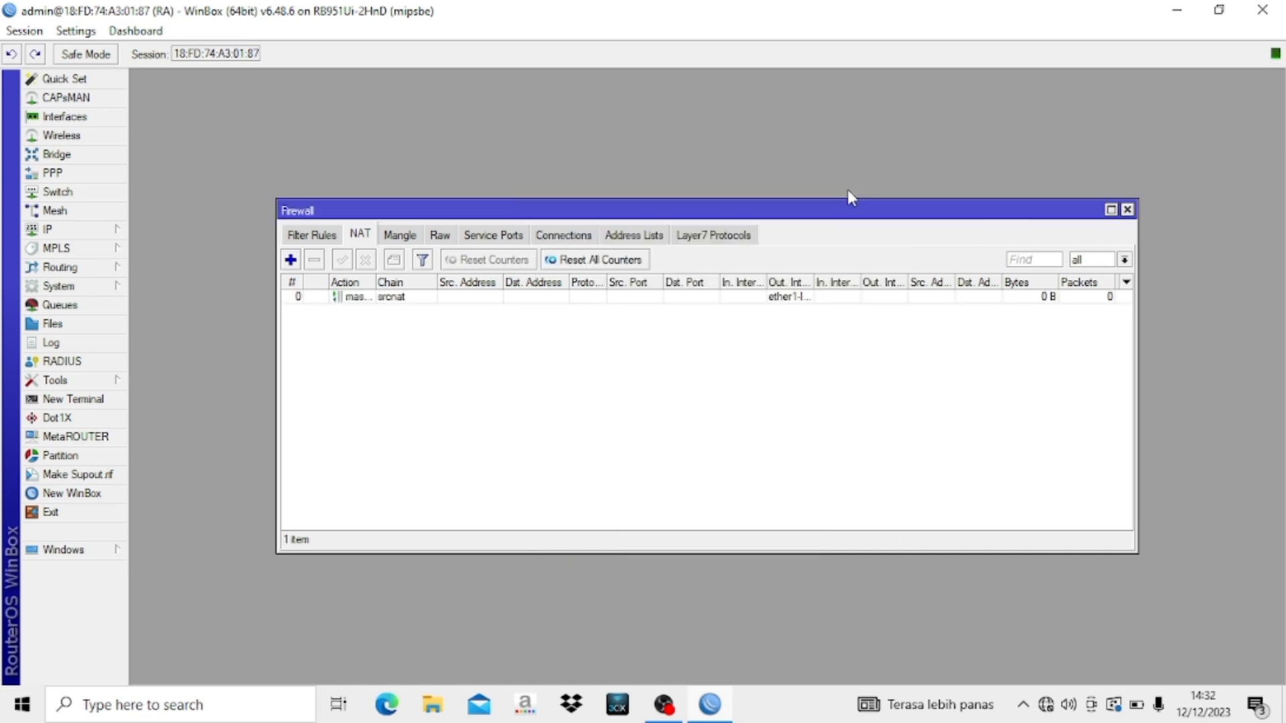
click(1127, 210)
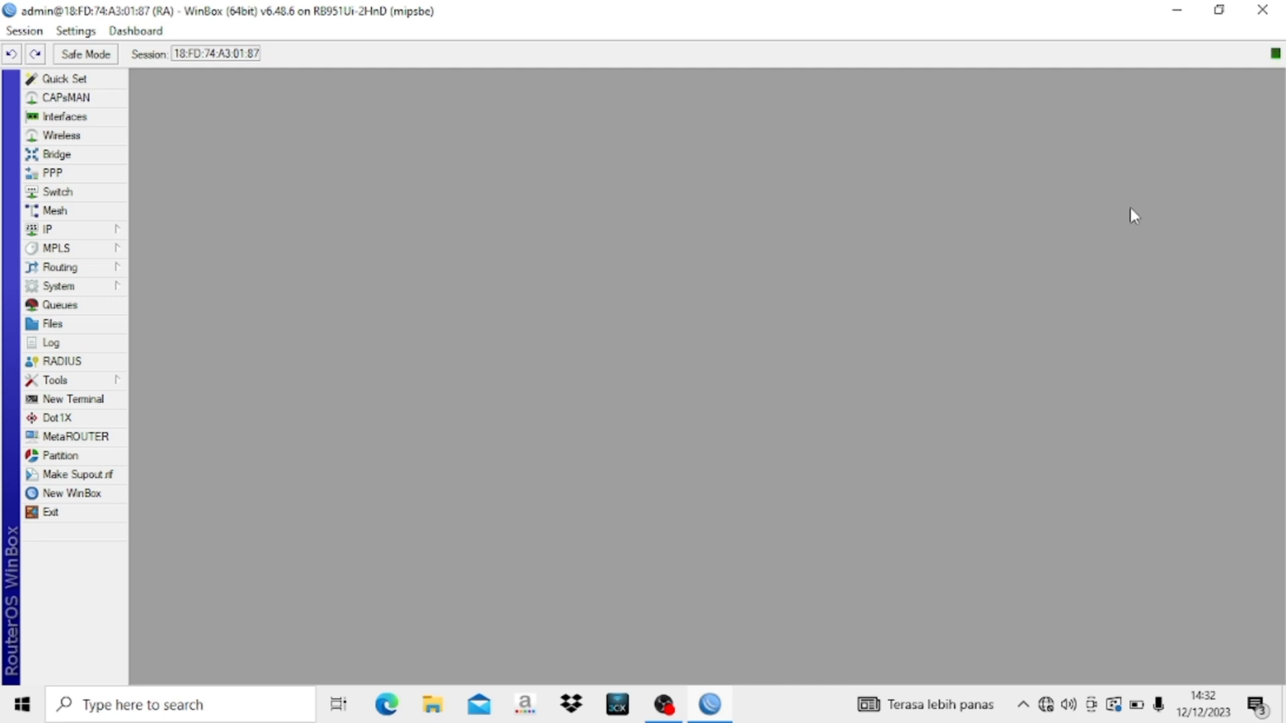
- Disable and re-enable the Ethernet adapter via Network & Internet adapter options
right_click(1042, 709)
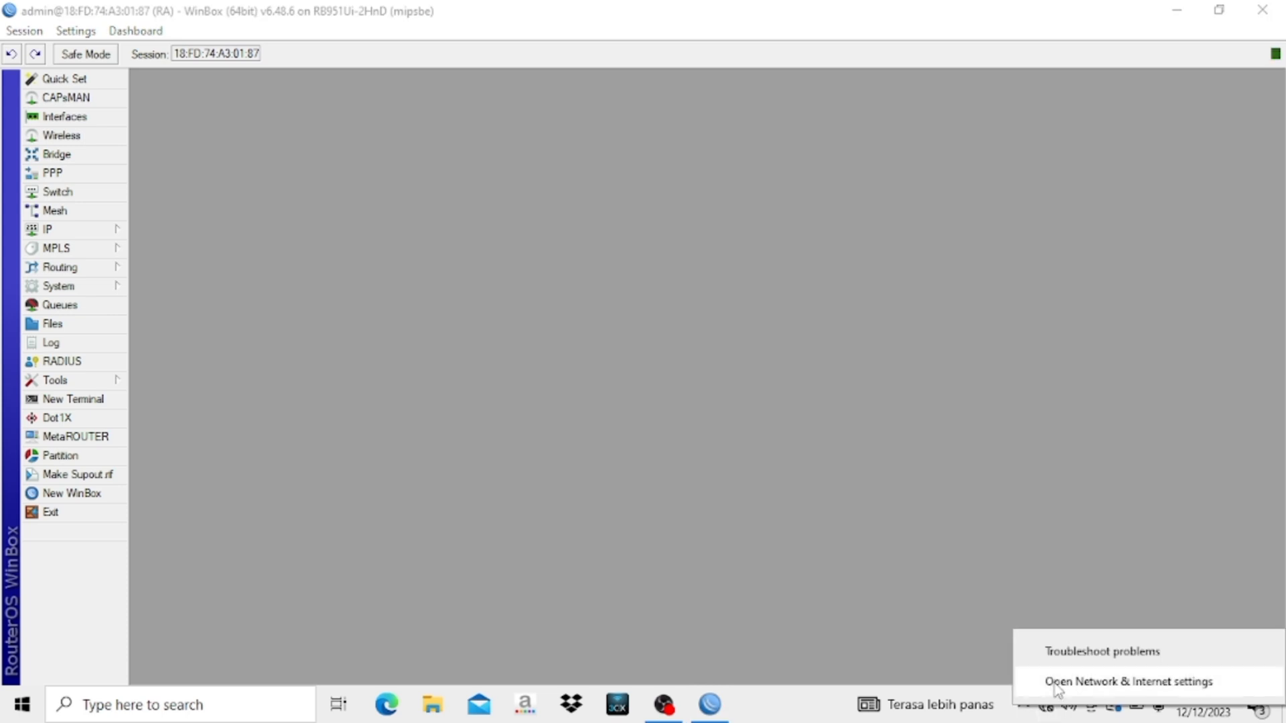
click(1055, 685)
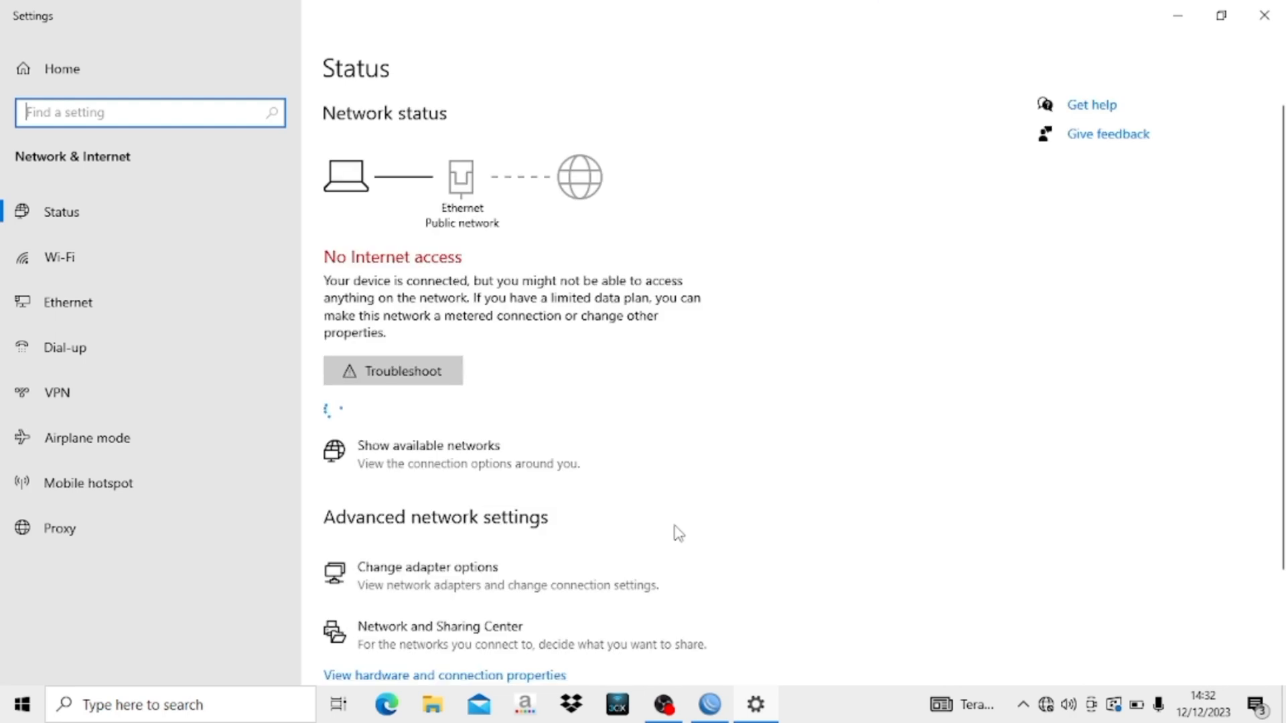
scroll(540, 590, down, 1)
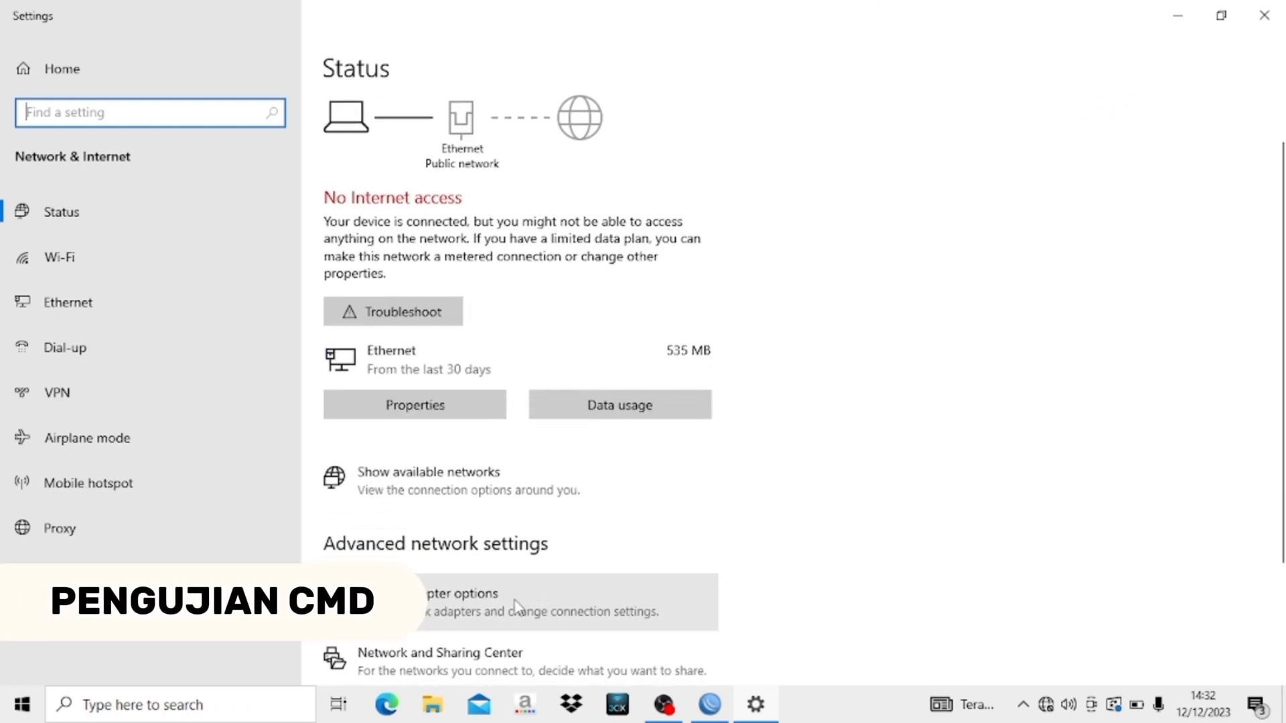
click(525, 600)
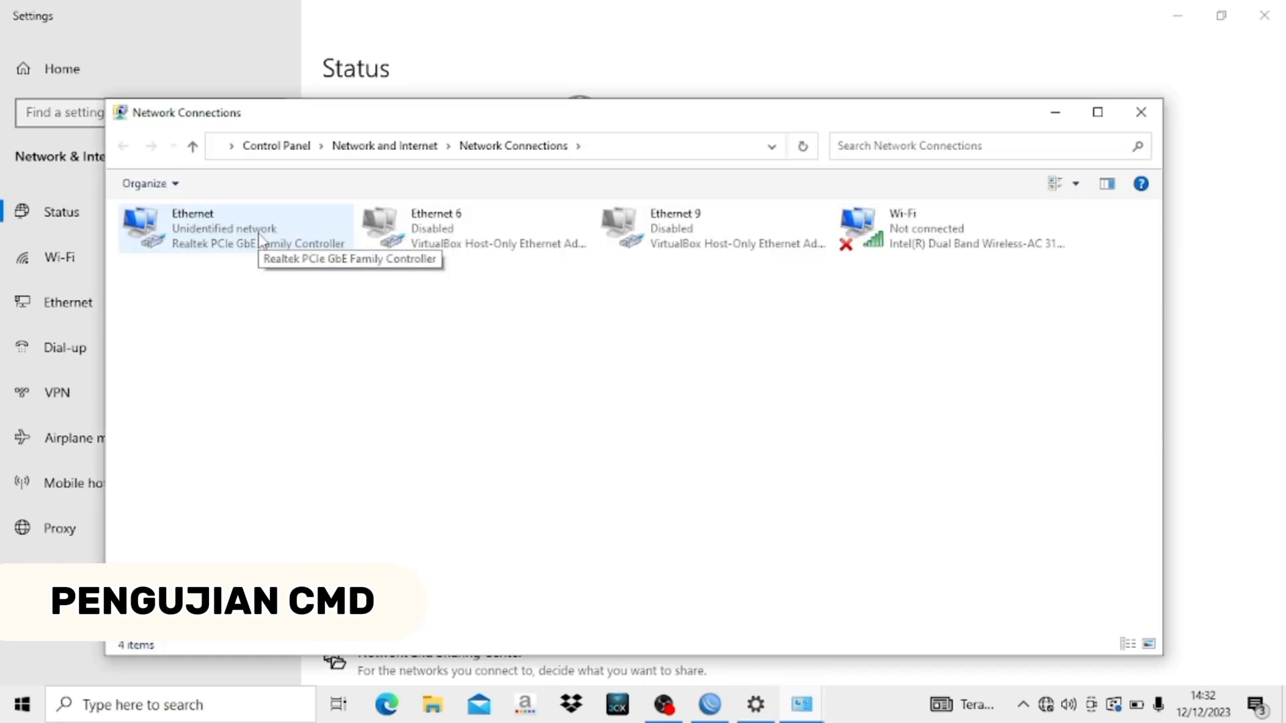
right_click(246, 223)
click(228, 223)
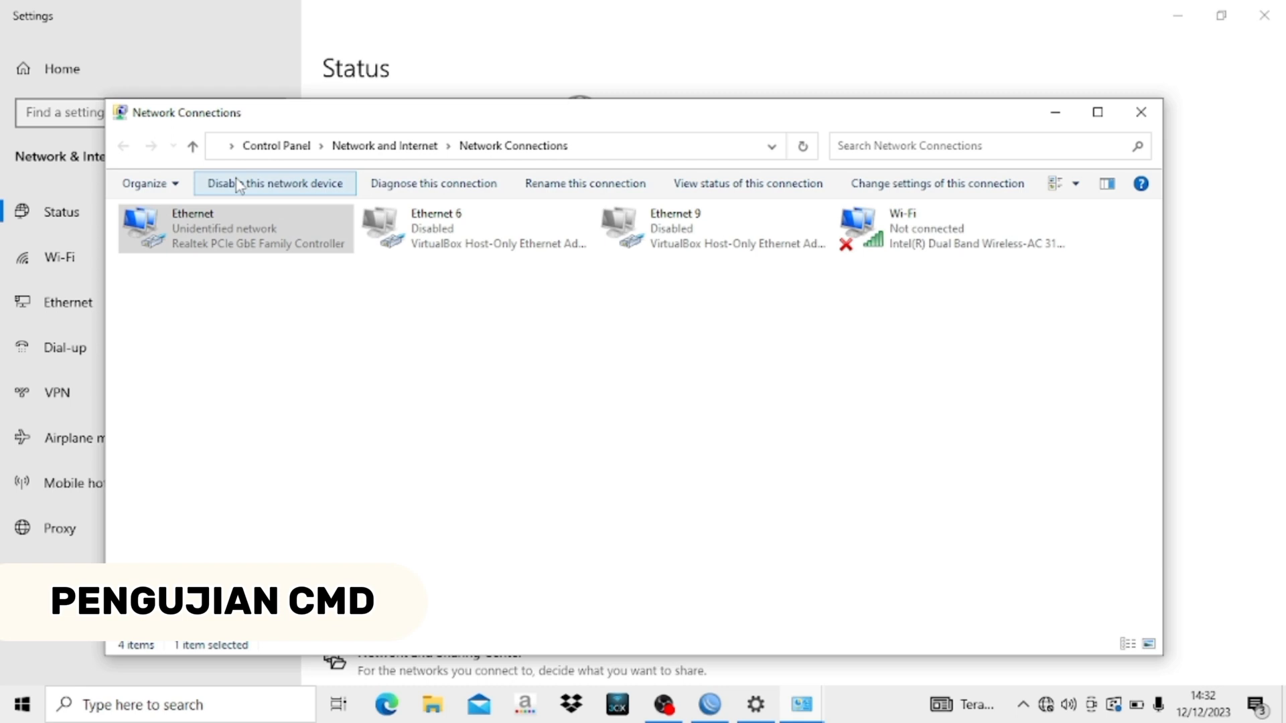
click(239, 185)
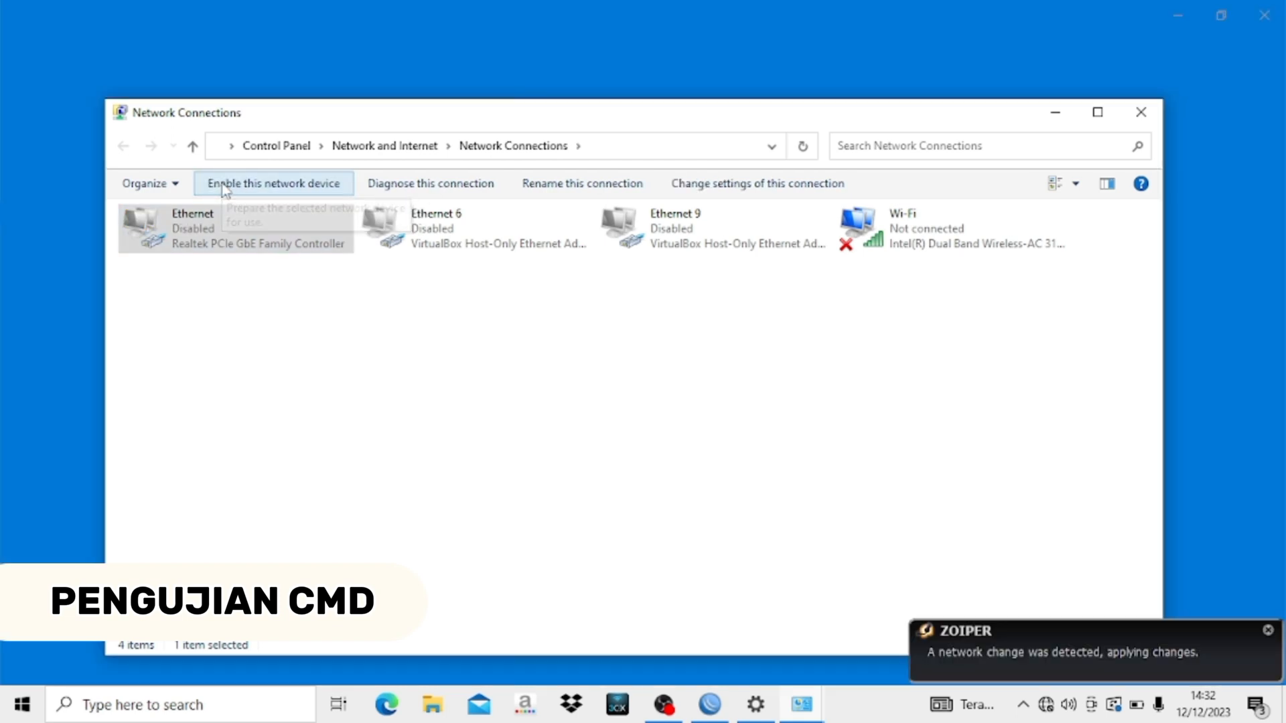
click(224, 185)
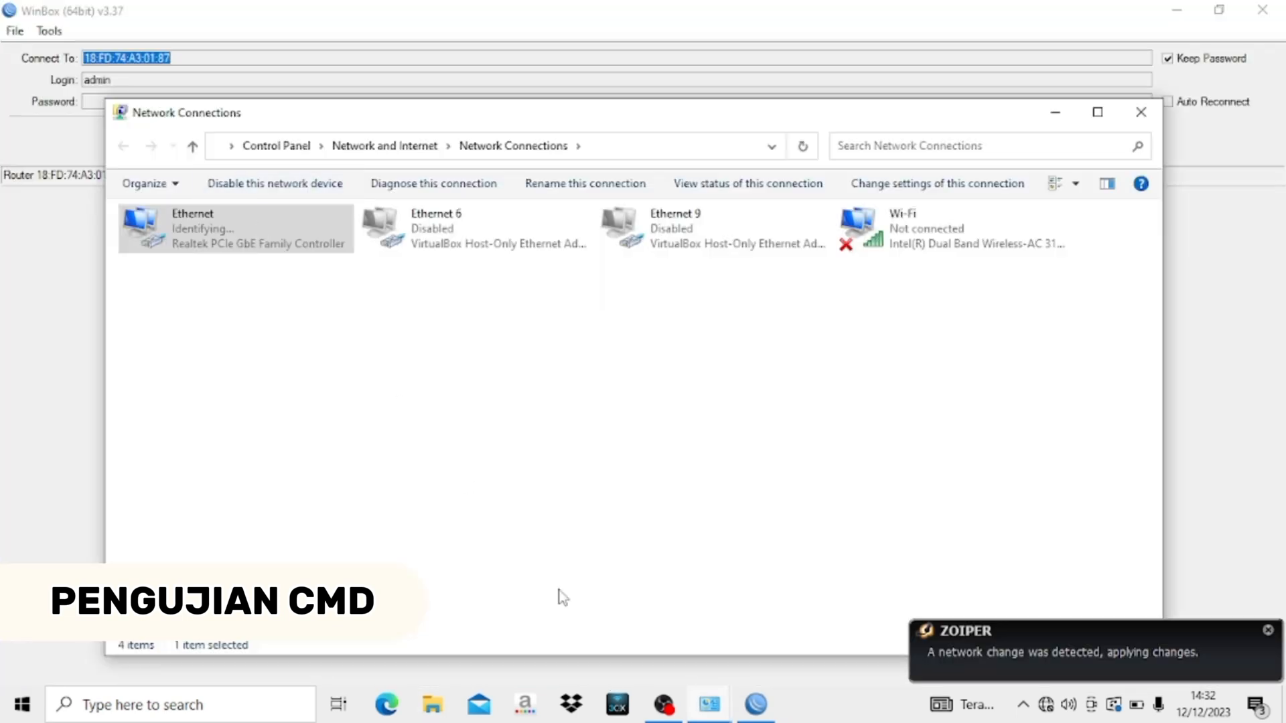
- Reconnect the WinBox session to RA and restore the Network Connections window
click(709, 705)
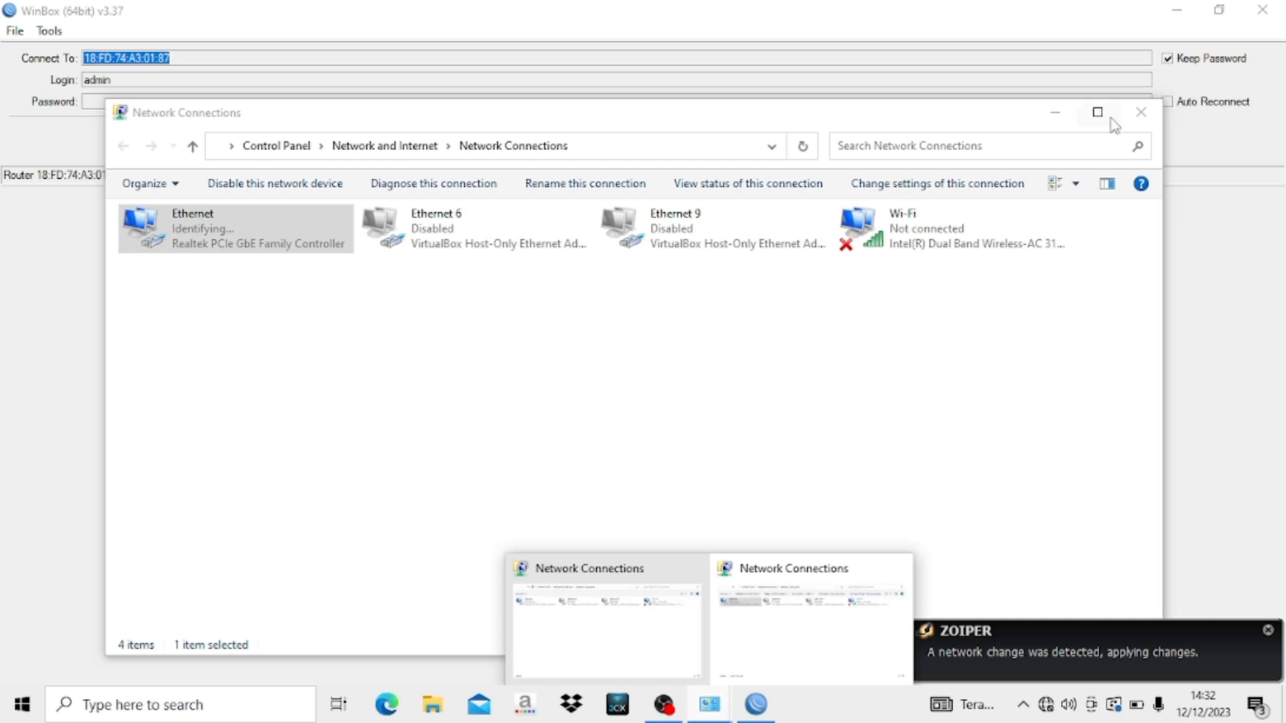
click(1141, 114)
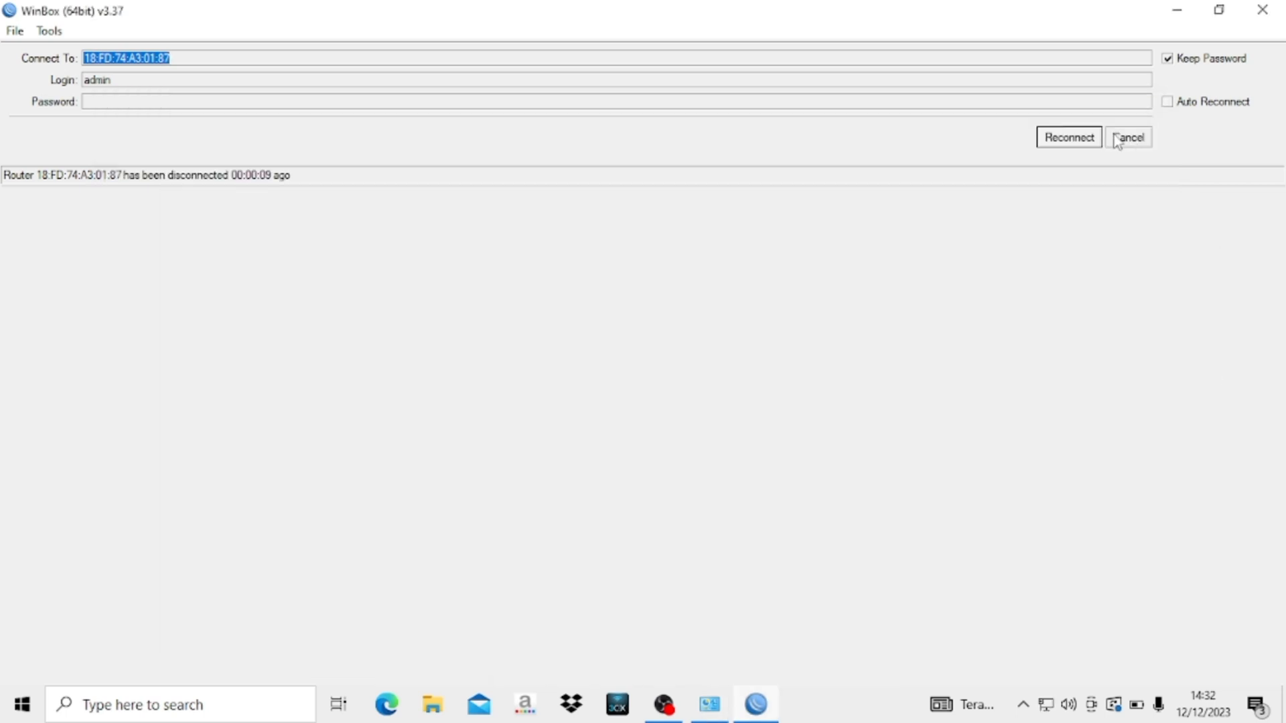
click(1079, 138)
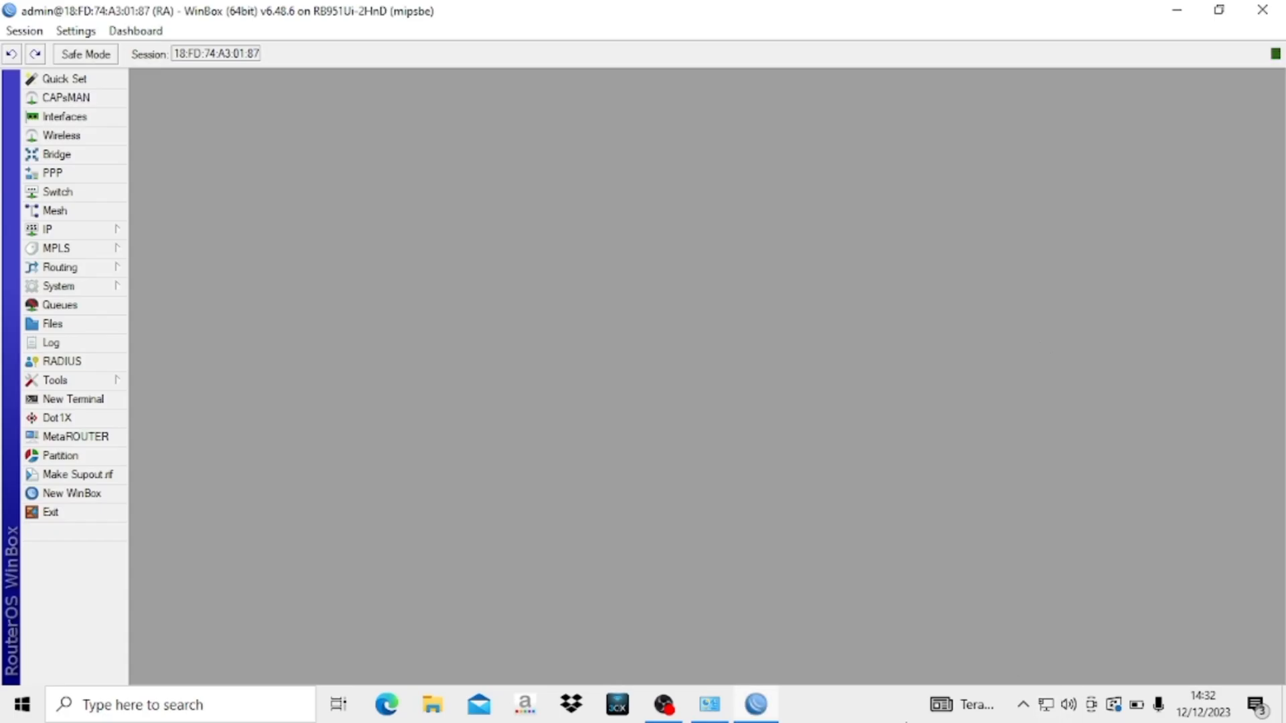
click(709, 705)
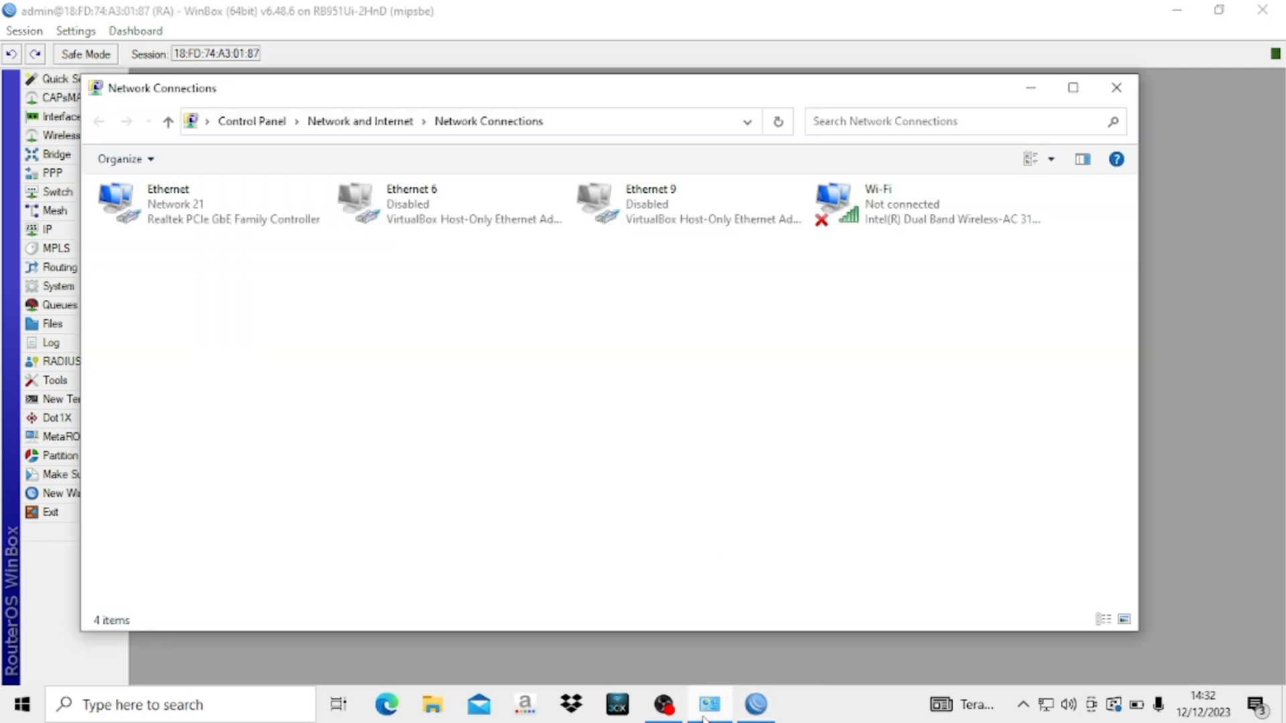
- Open the Ethernet adapter's Status details to show IPv4 192.168.20.254, gateway and DHCP server 192.168.20.1
right_click(251, 201)
click(406, 236)
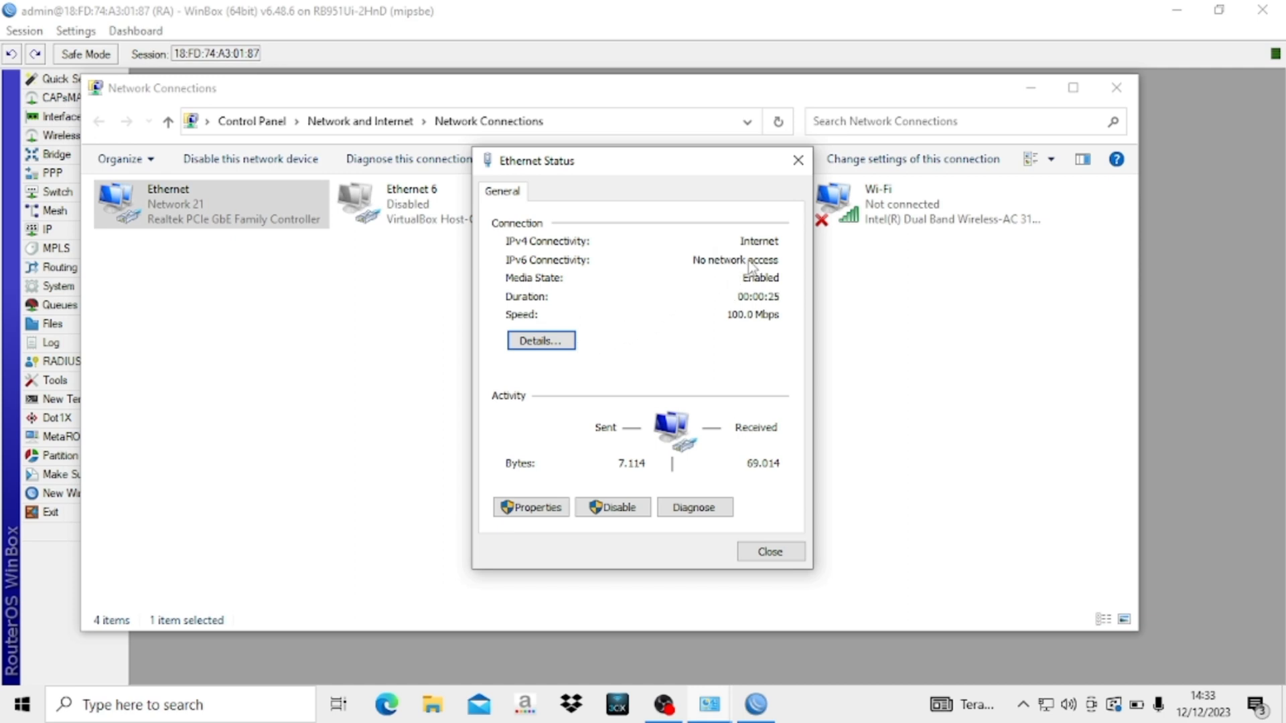
click(550, 342)
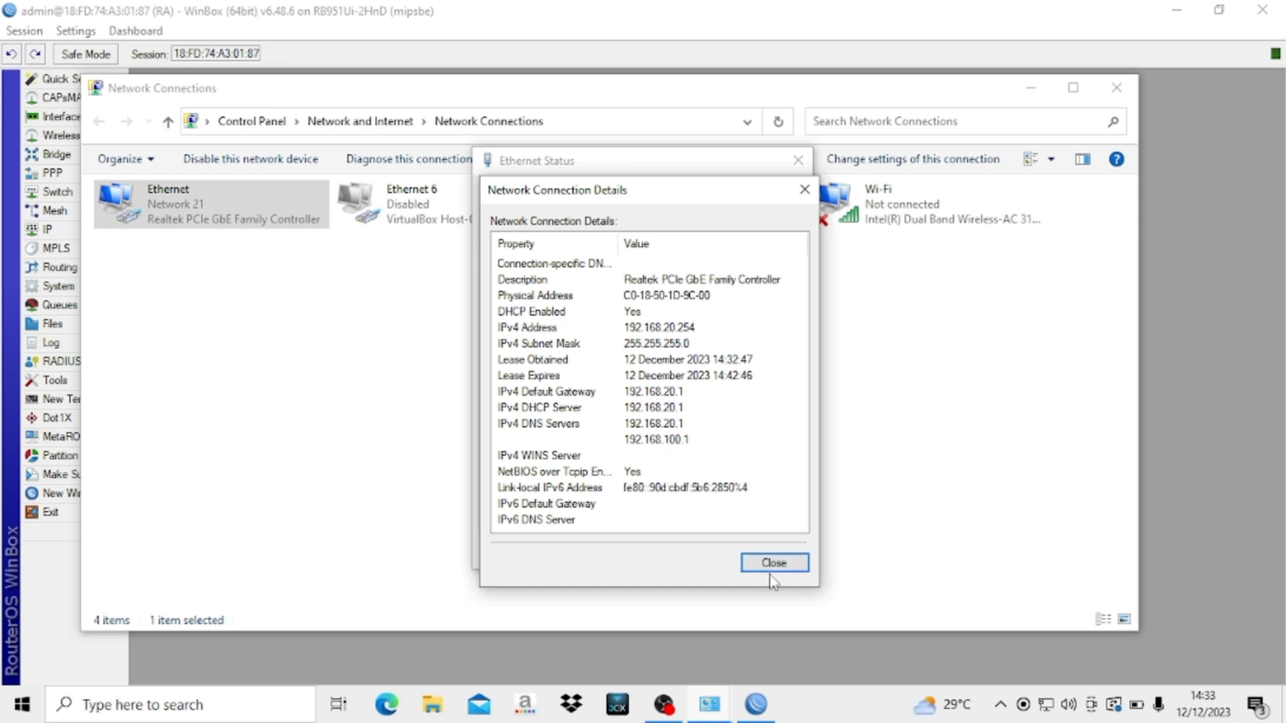
- Run cmd and ping 192.168.20.254, getting 4/4 replies with 0% loss
key(super+r)
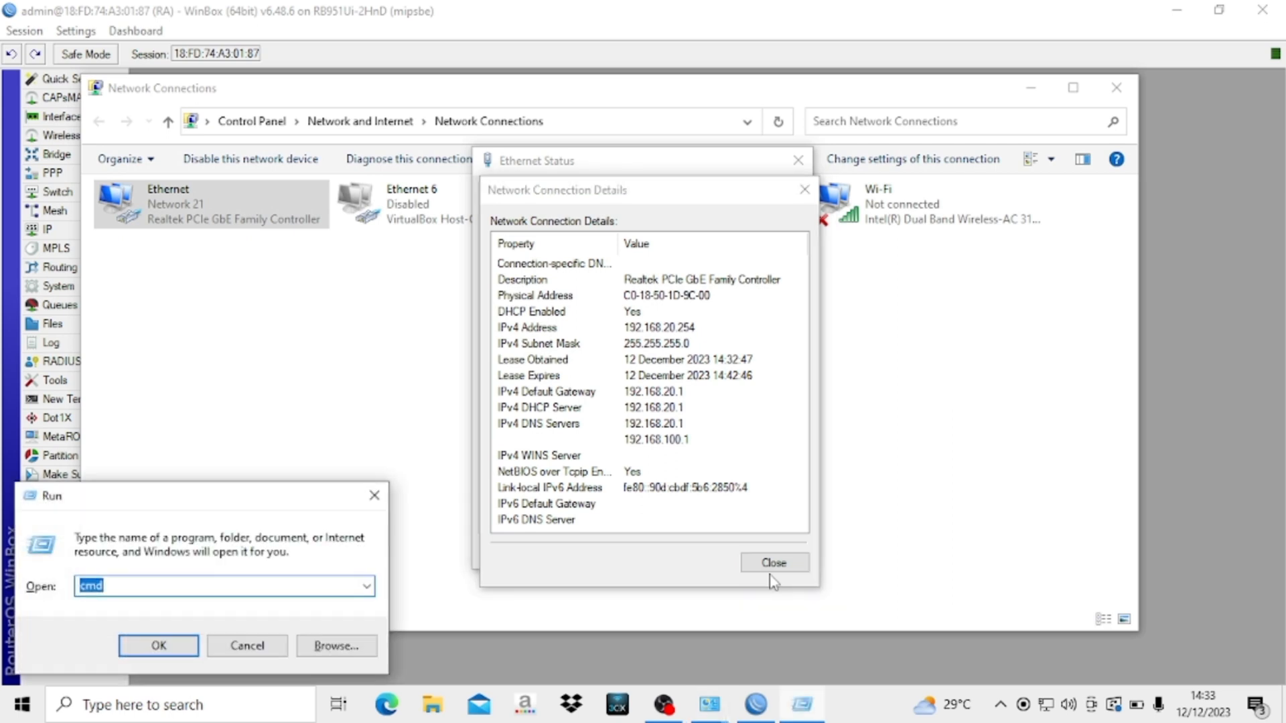
key(Return)
text(ping)
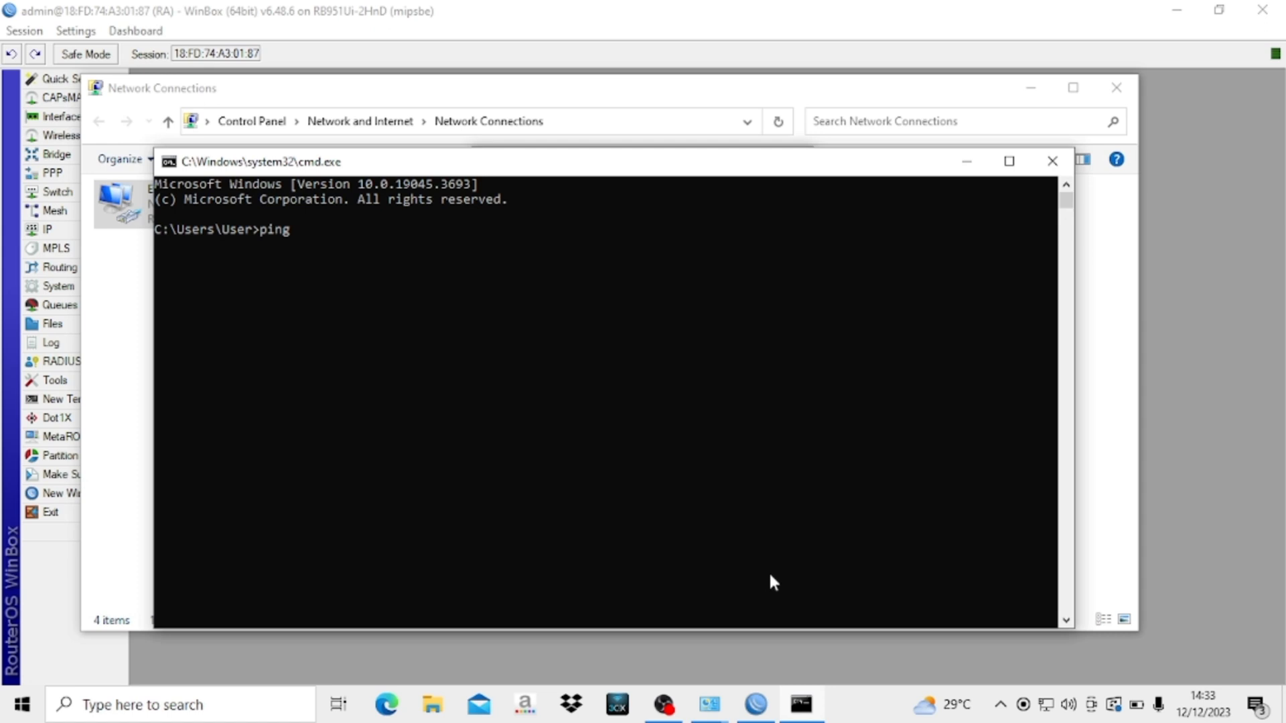
text( 192.168.20.254)
key(Return)
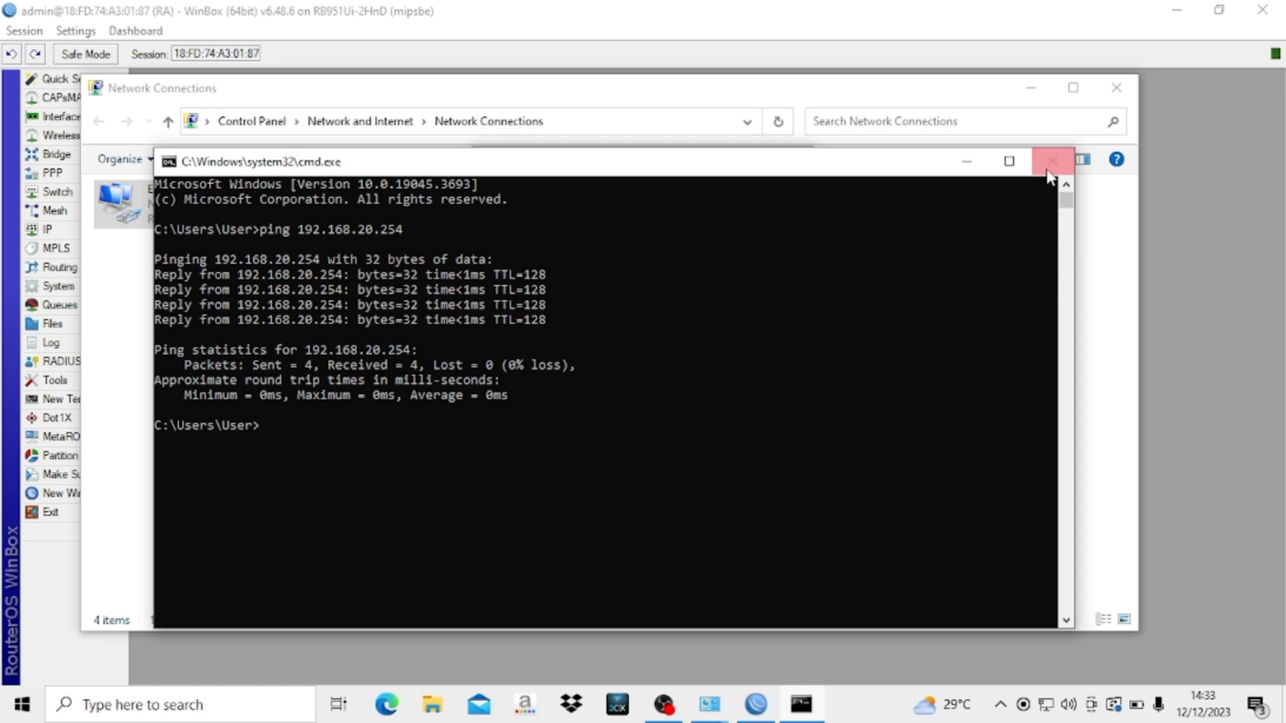
- Minimize Command Prompt and close the Details, Ethernet Status and Network Connections windows
click(966, 161)
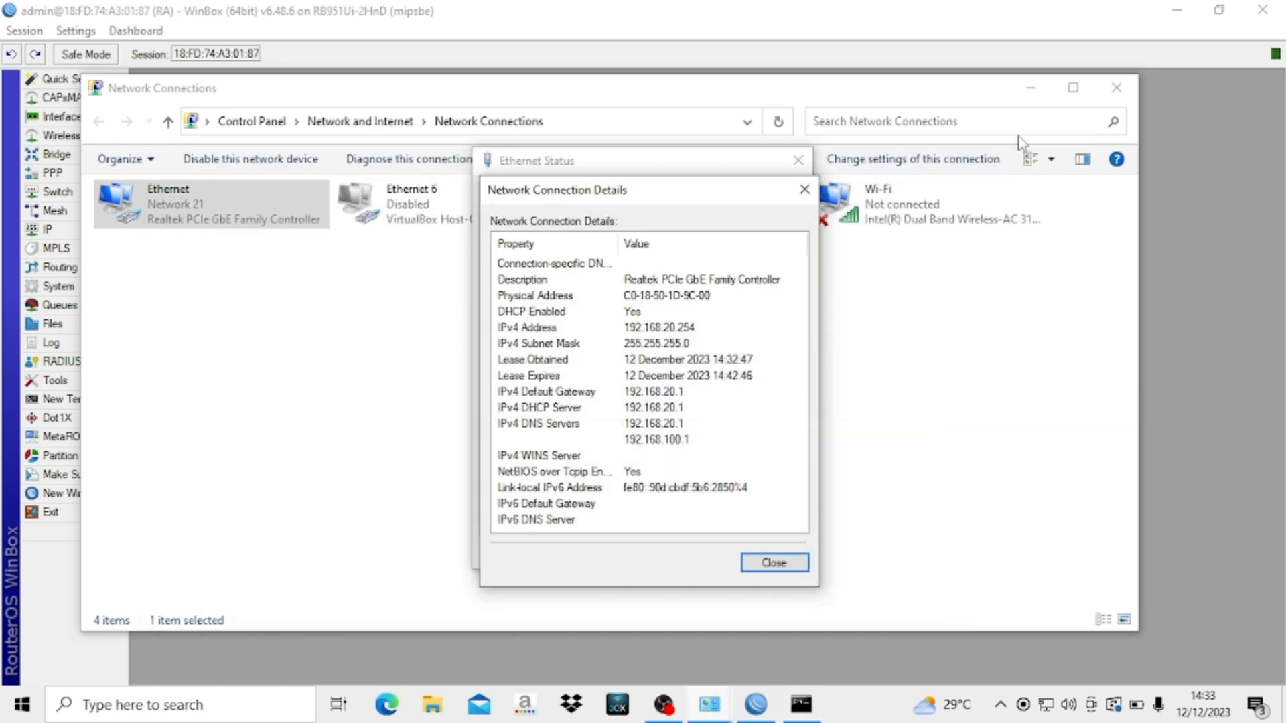
click(805, 190)
click(799, 160)
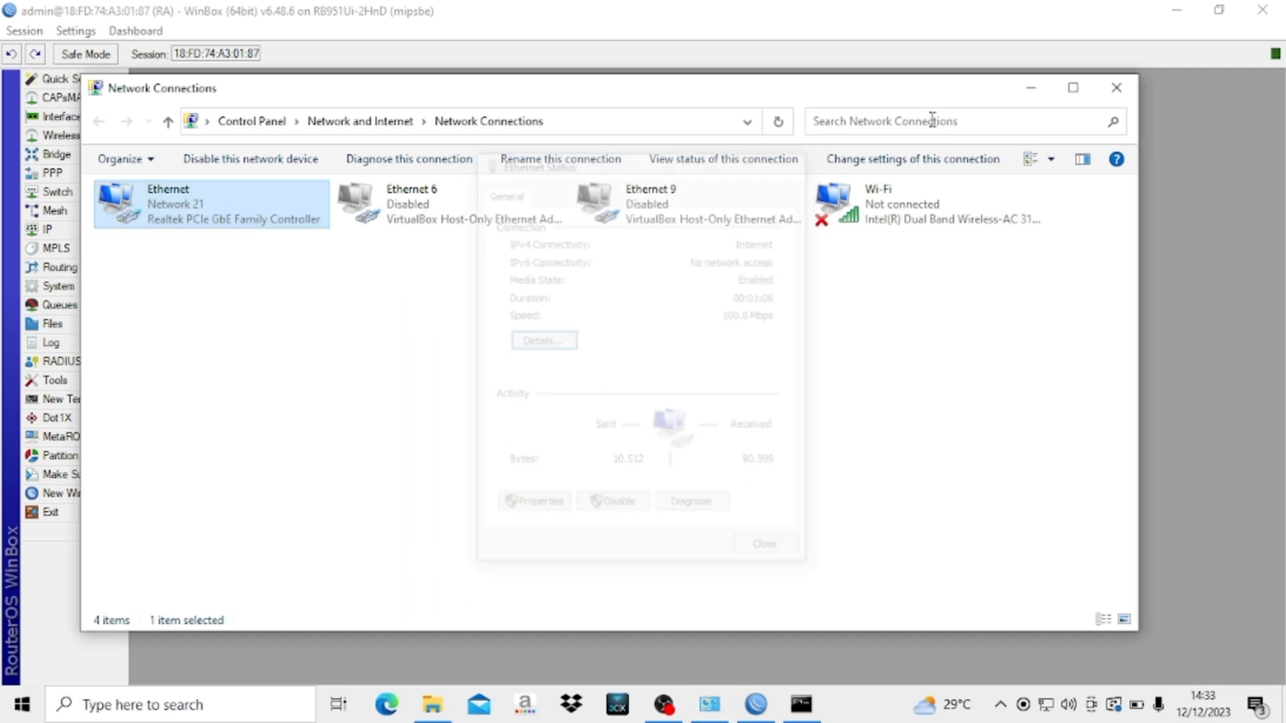
click(1113, 83)
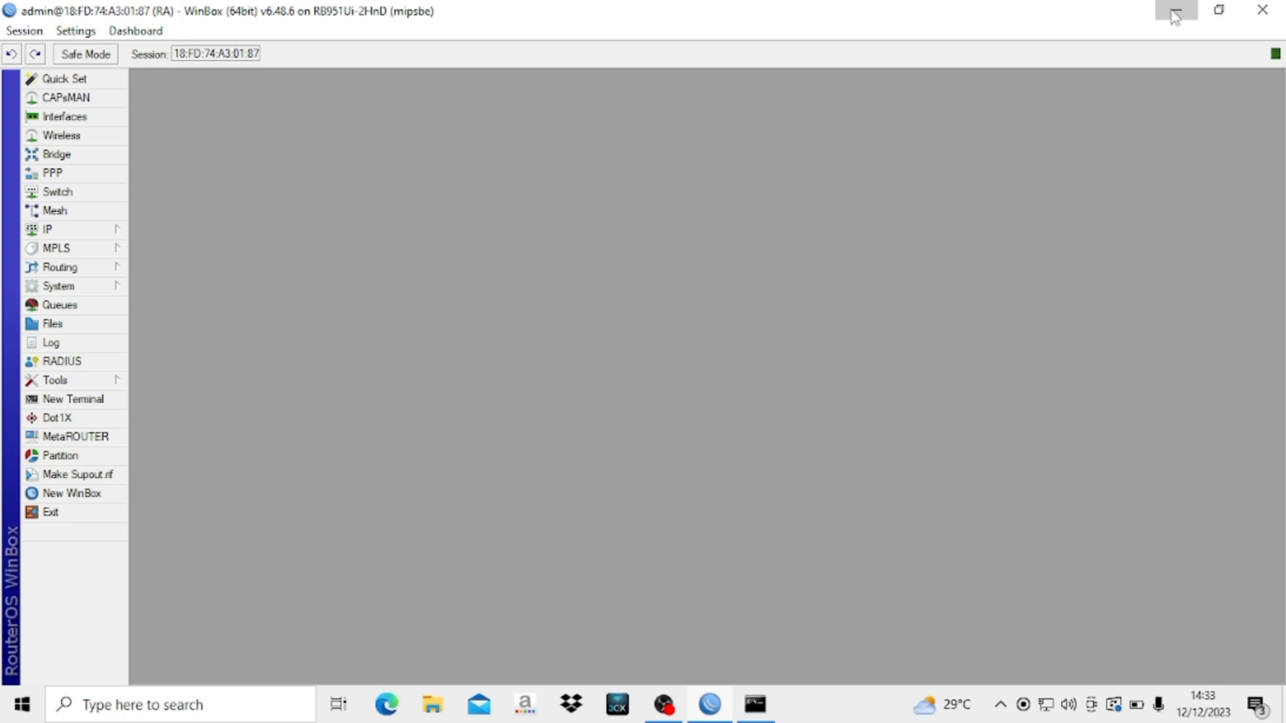
- Launch Chrome with the first profile and search Google for 'speed test'
click(1180, 13)
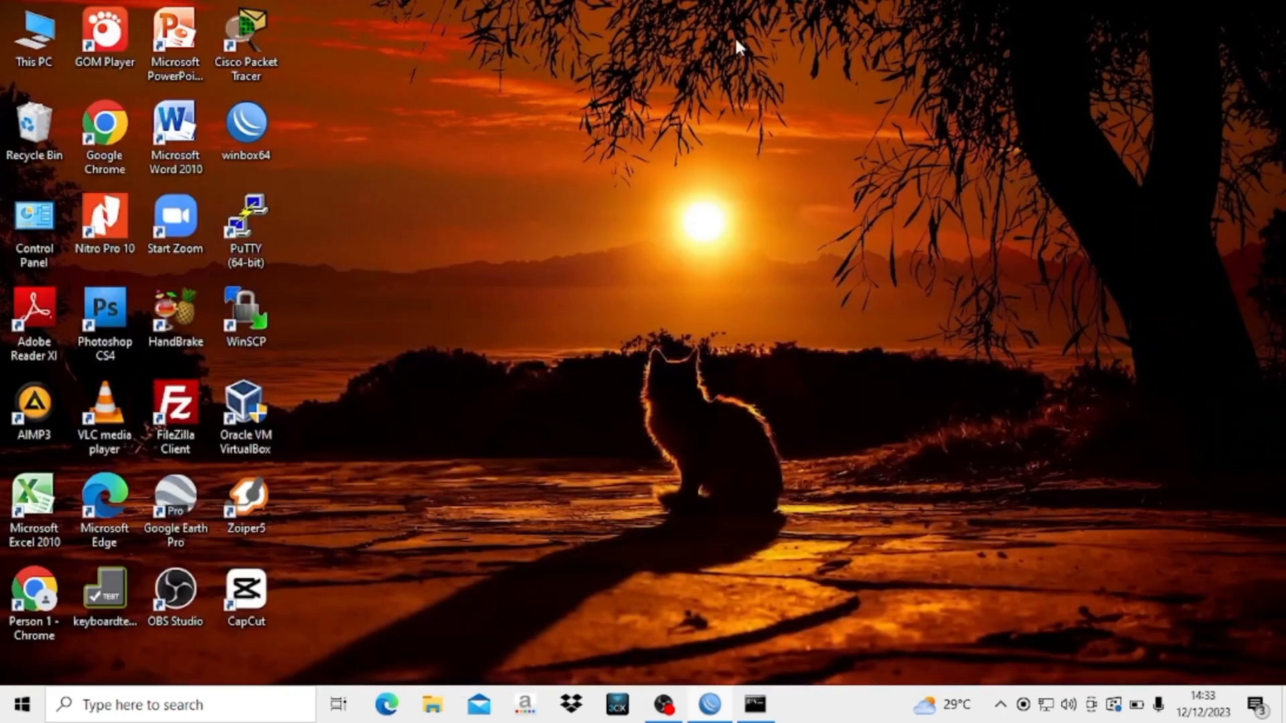
double_click(114, 131)
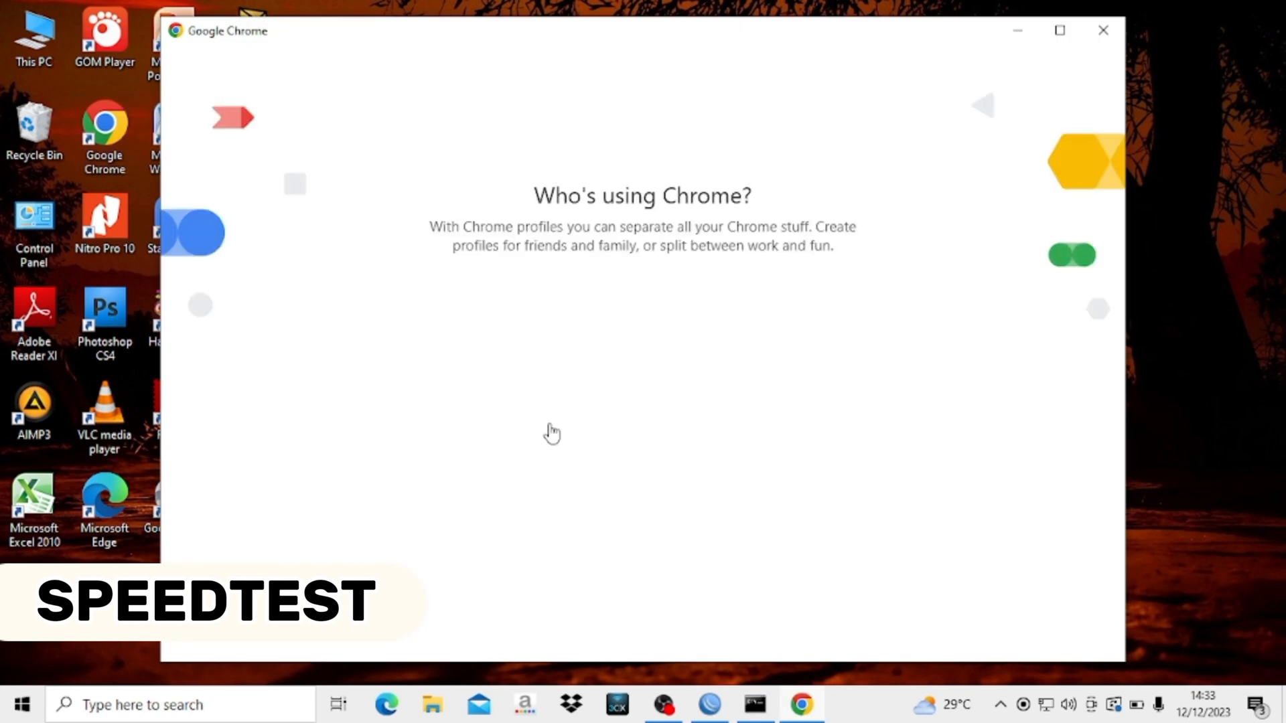
click(507, 406)
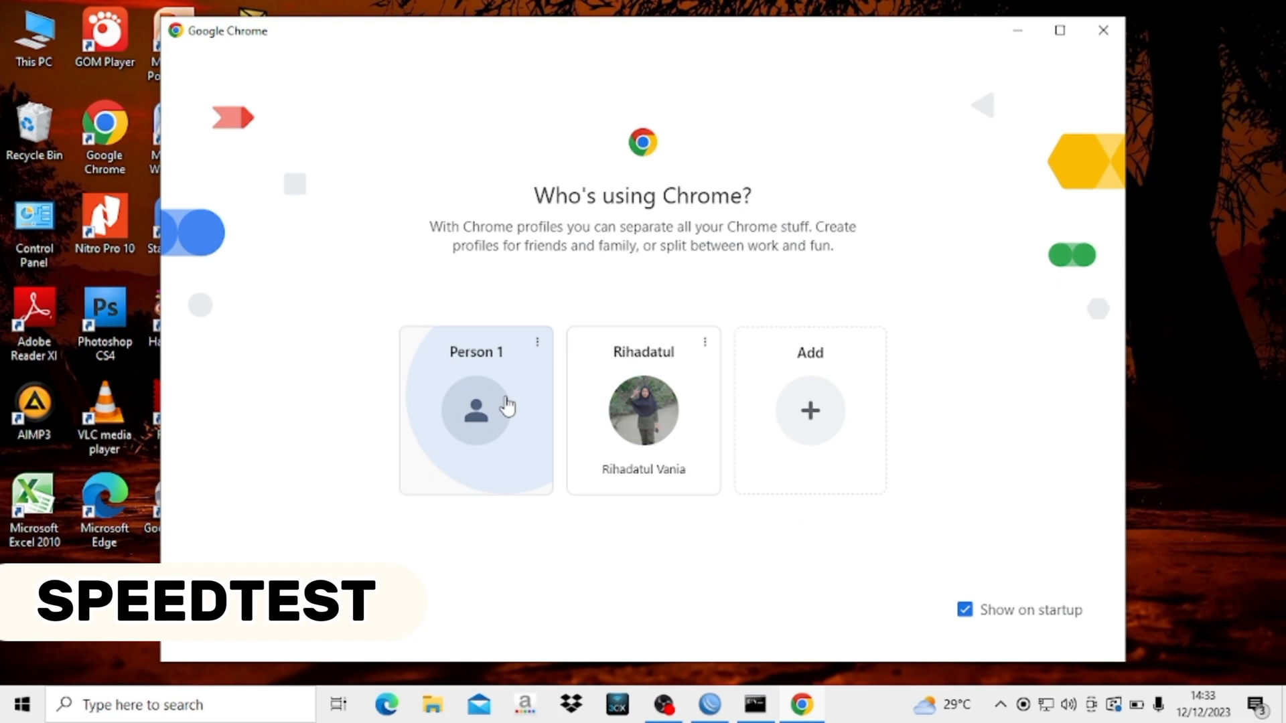
text(sp)
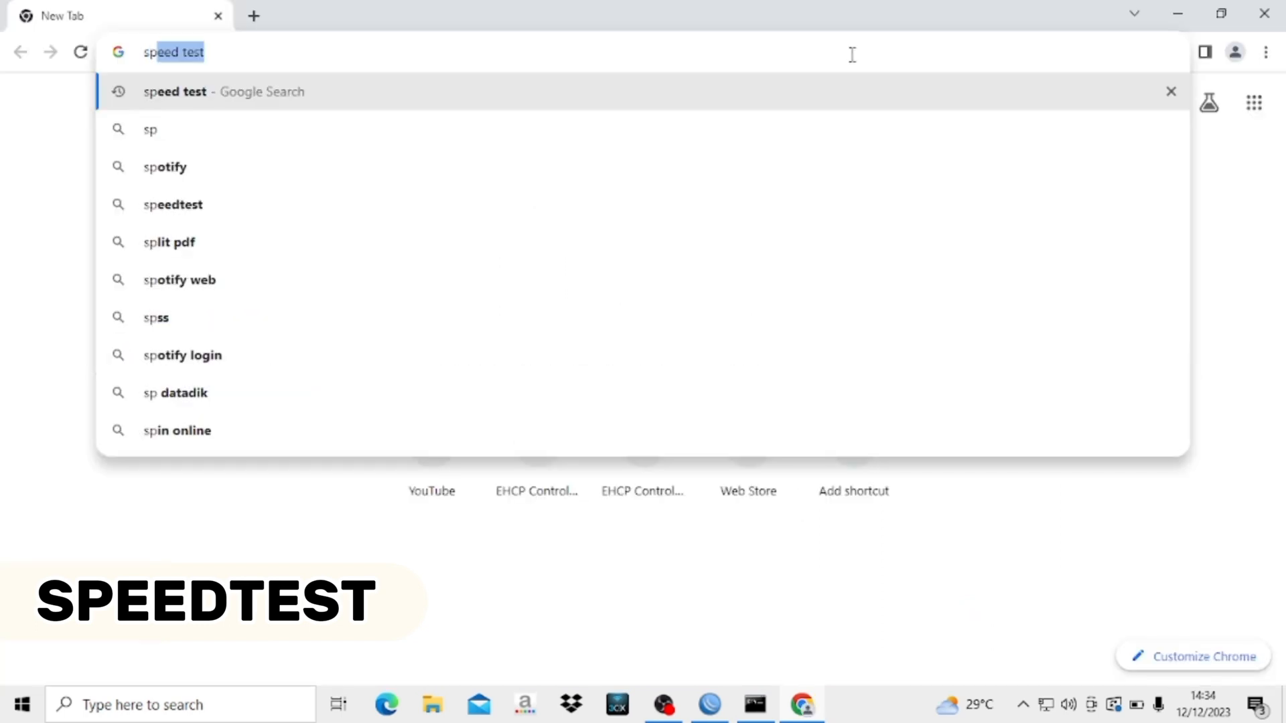
text(eed )
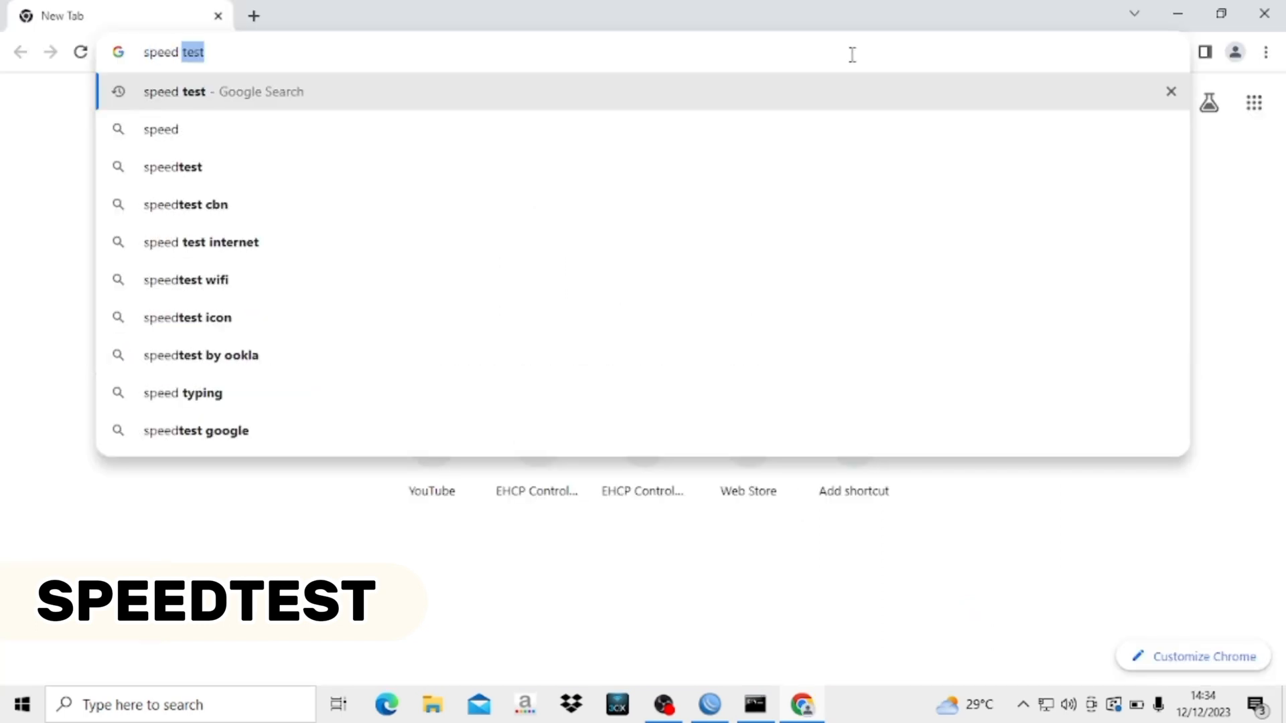
text(test)
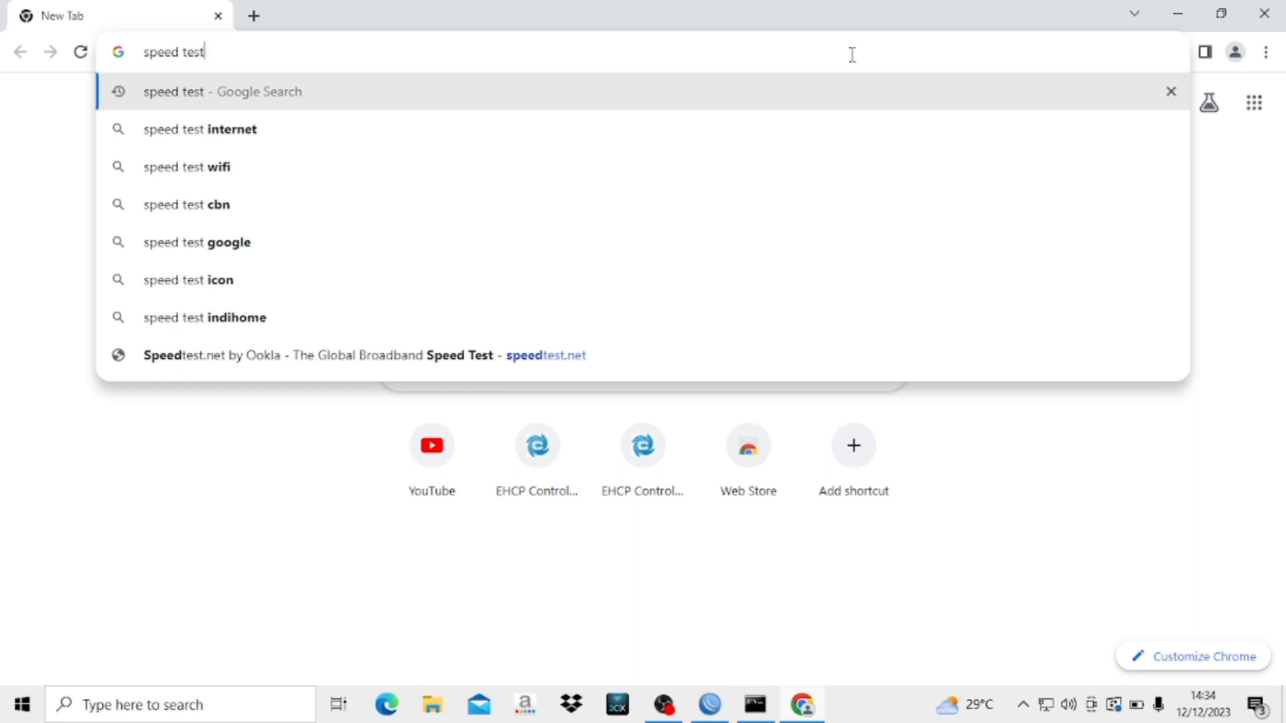
key(Return)
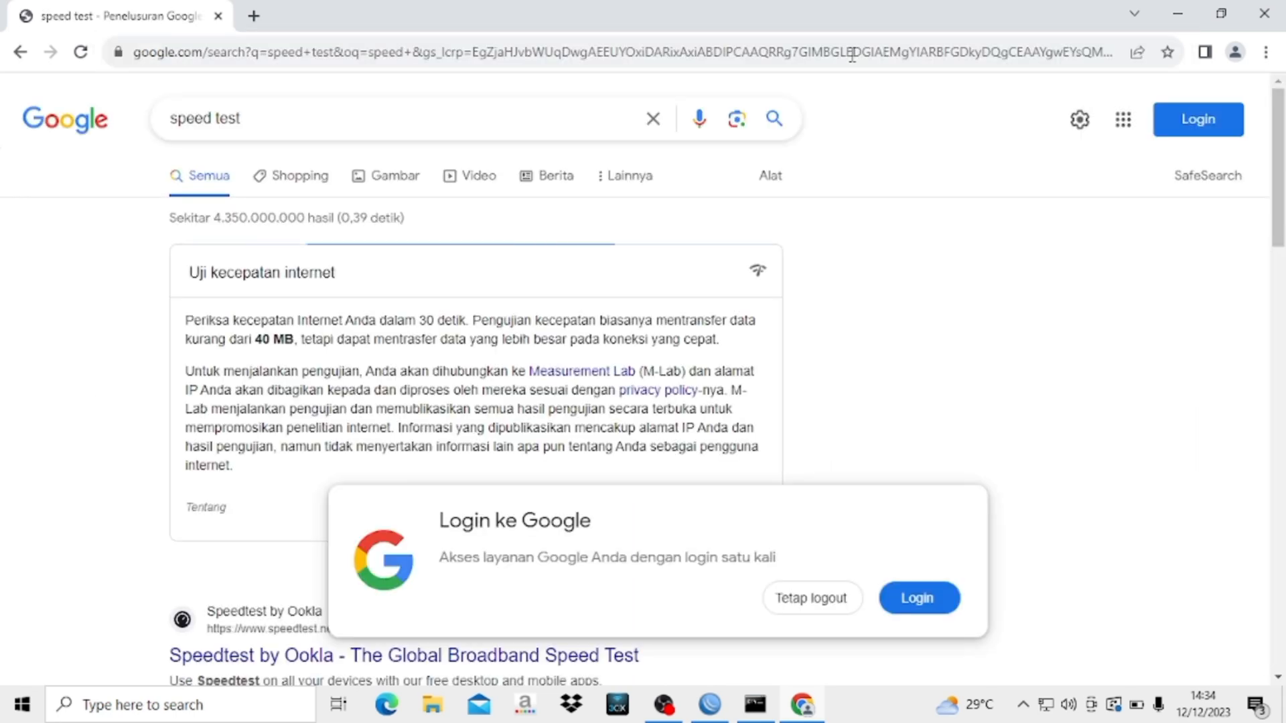
- Run the speed test (64.8 Mbps down, 21.0 Mbps up), then close the results and Chrome
scroll(669, 372, down, 3)
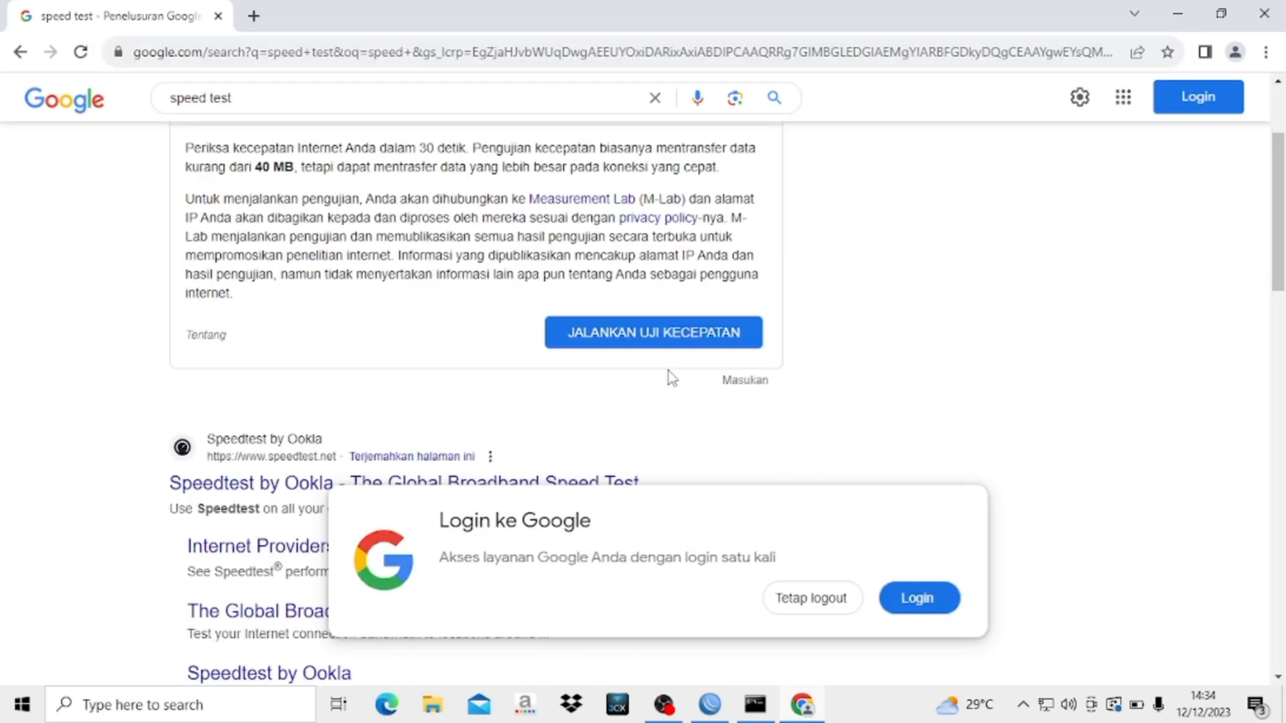
click(653, 335)
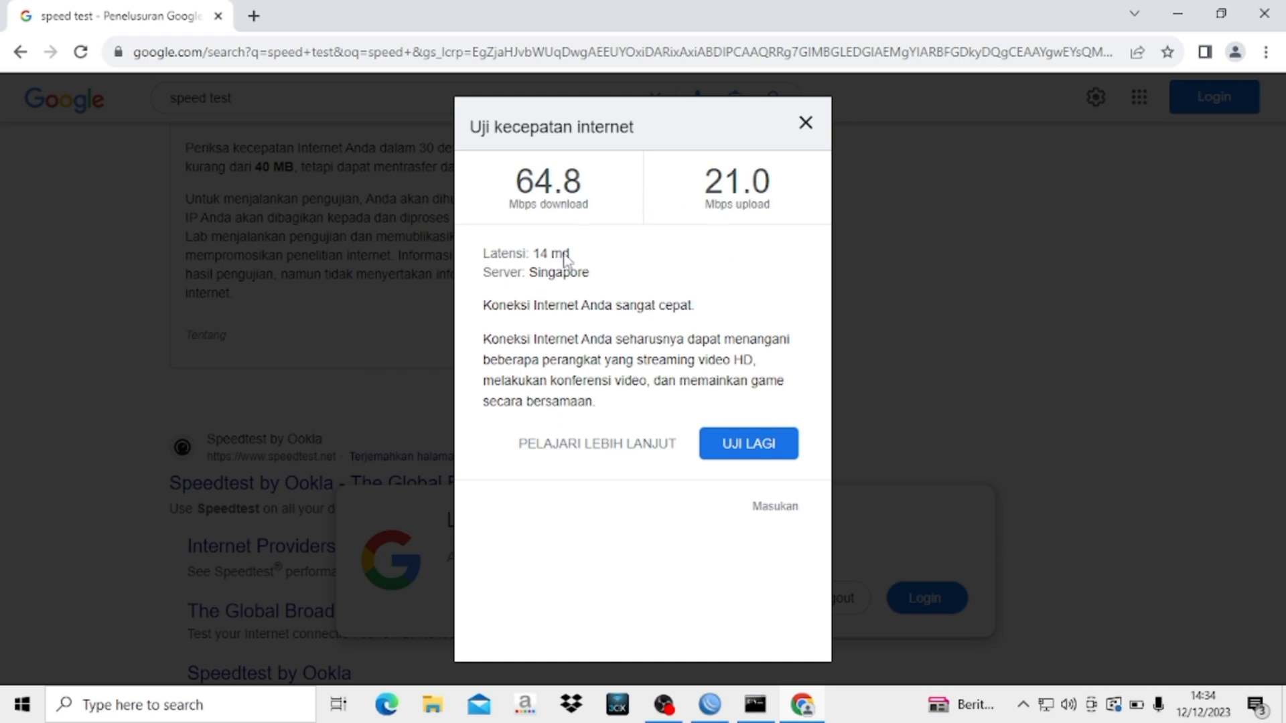
click(803, 126)
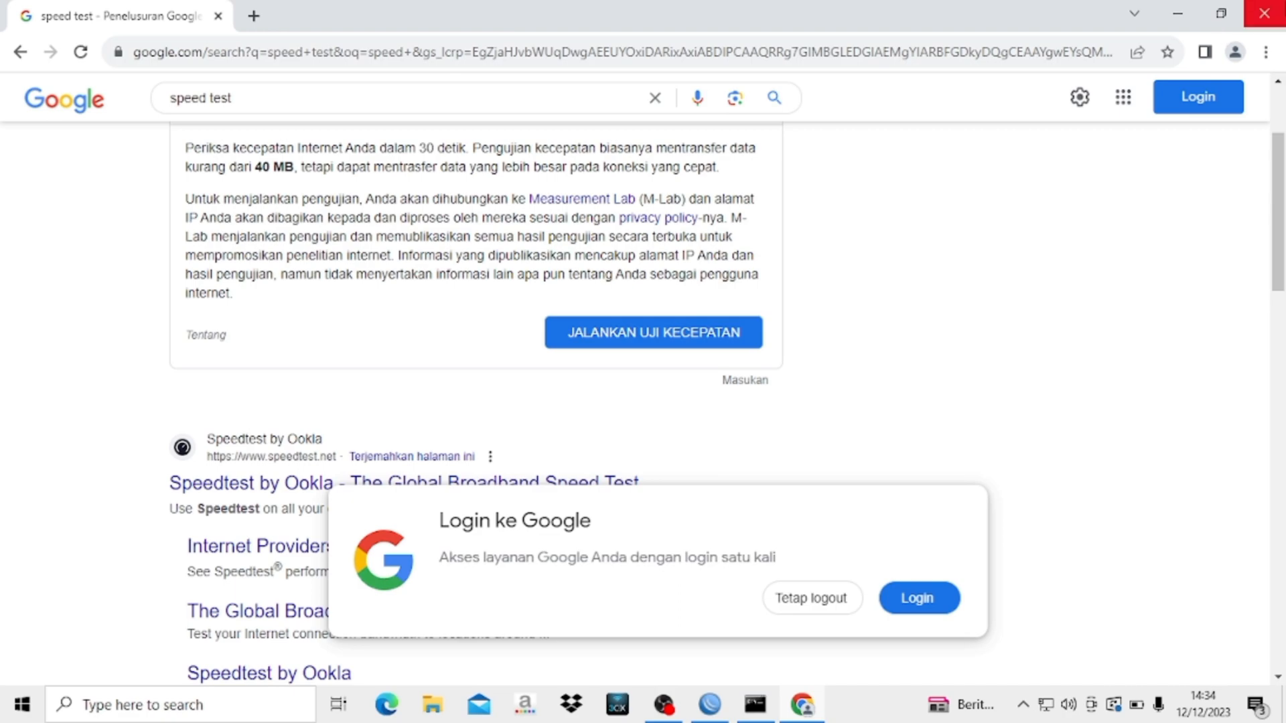
click(1264, 14)
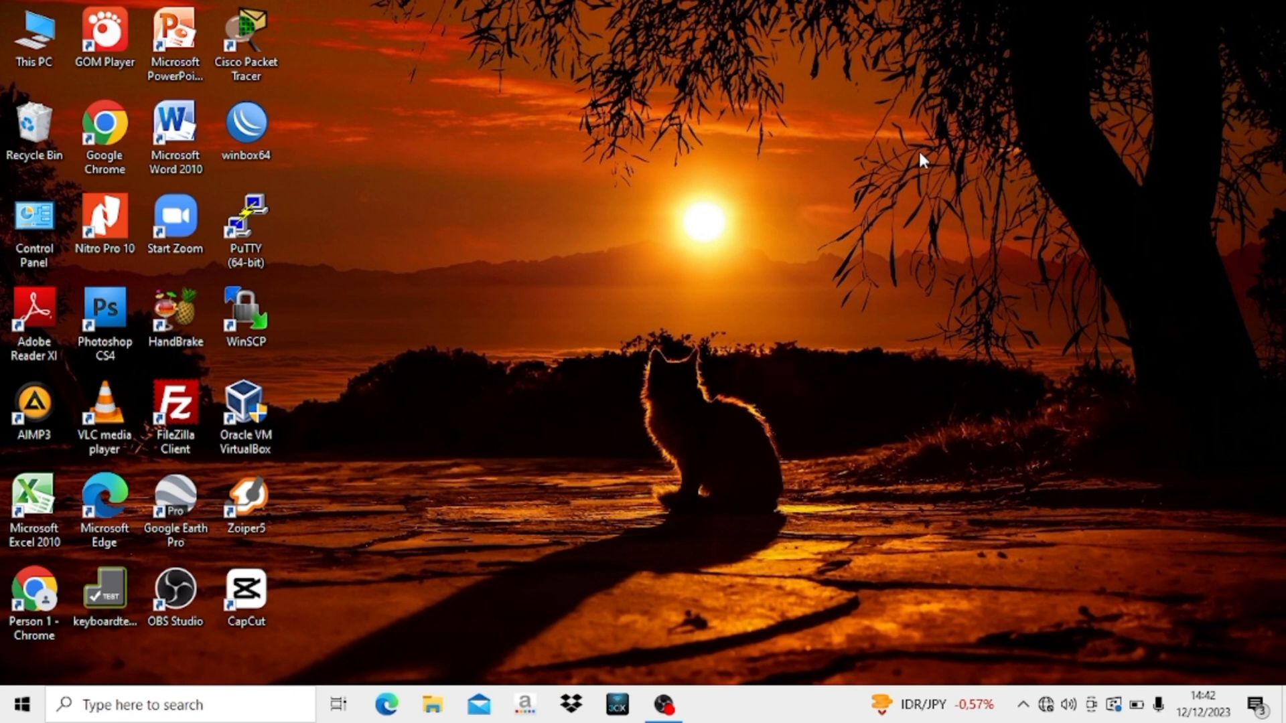
- Launch WinBox and connect to the neighbouring router
double_click(256, 137)
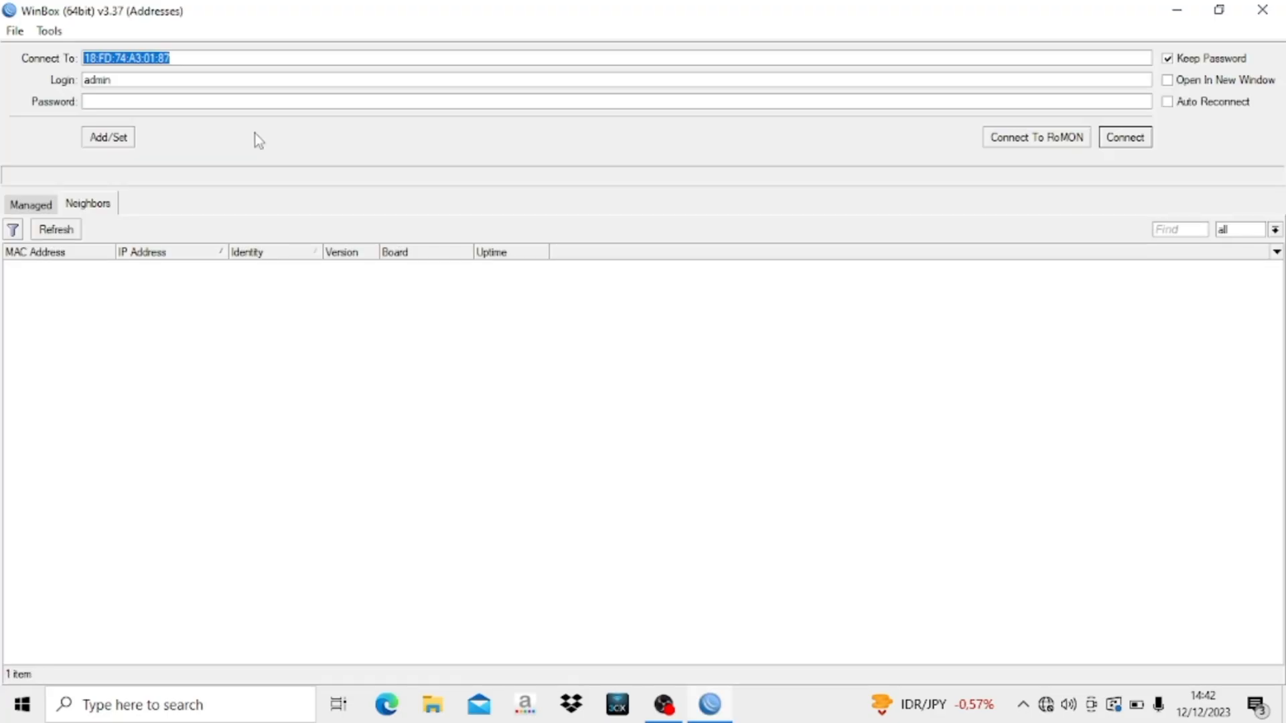
click(143, 268)
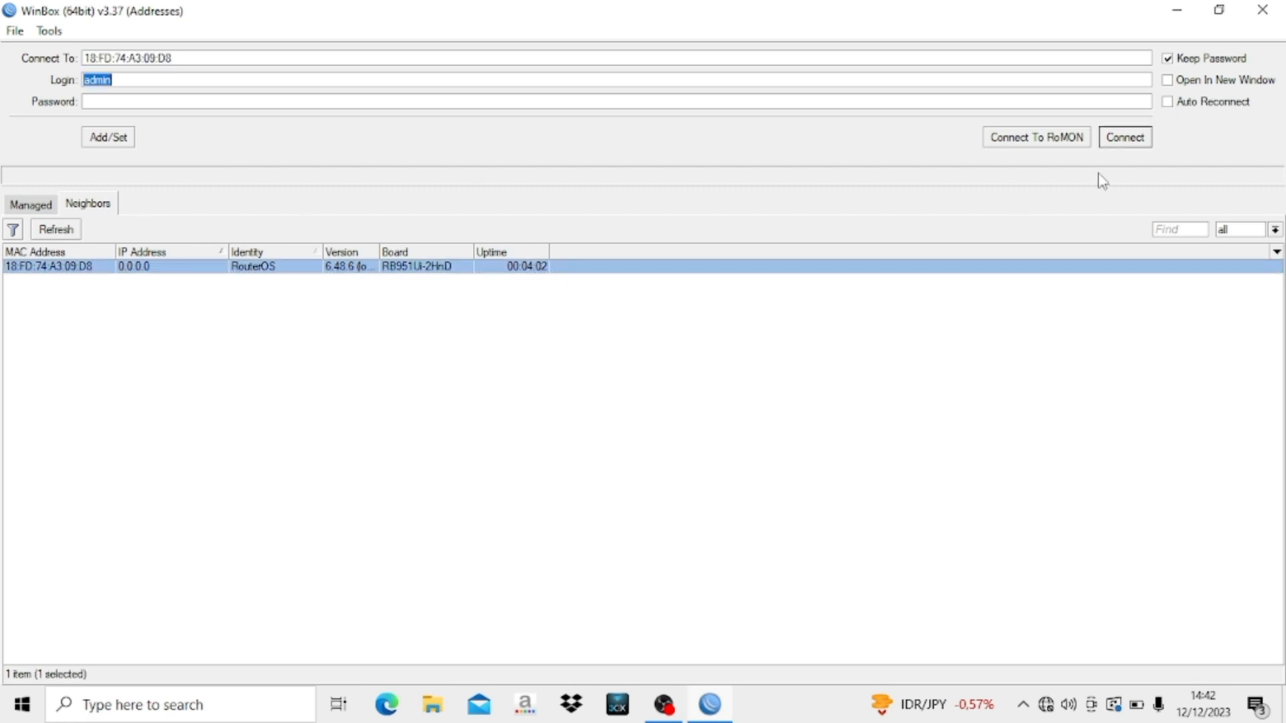
click(1135, 137)
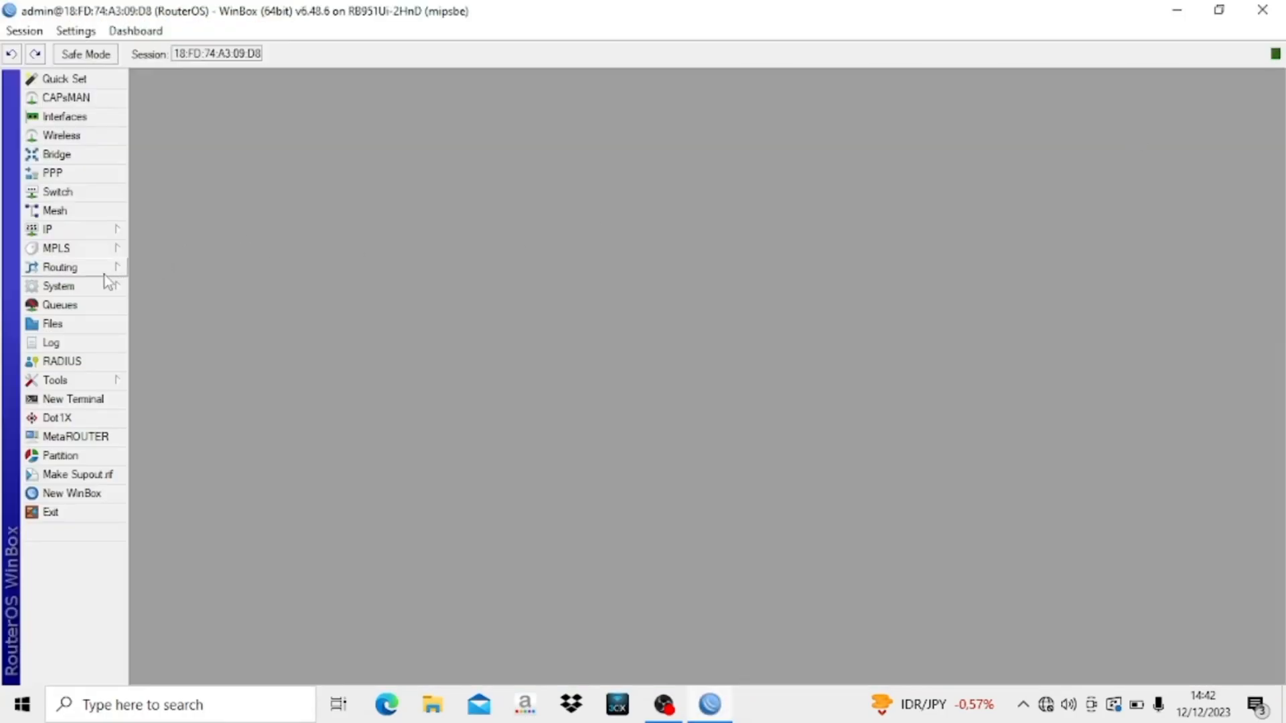
- Change the router identity from RouterOS to RB and bring up the Interface List
click(82, 285)
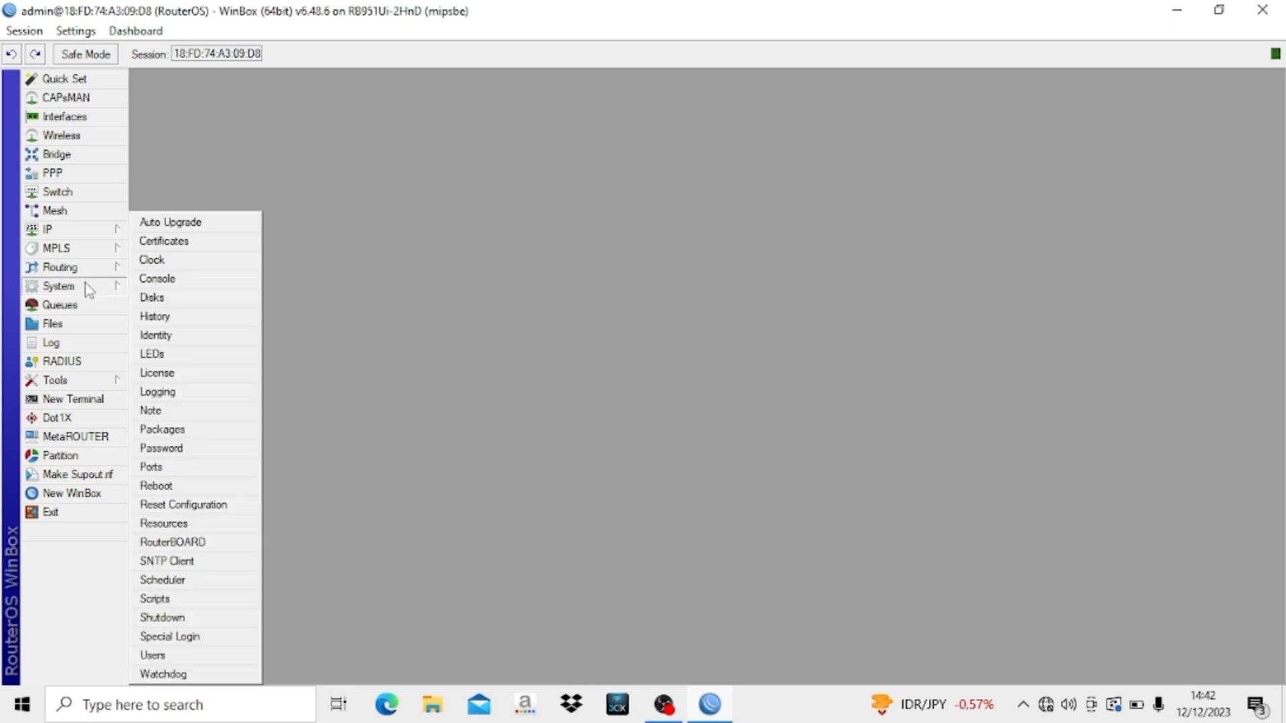
click(164, 334)
key(Caps_Lock)
key(Caps_Lock)
text(RB)
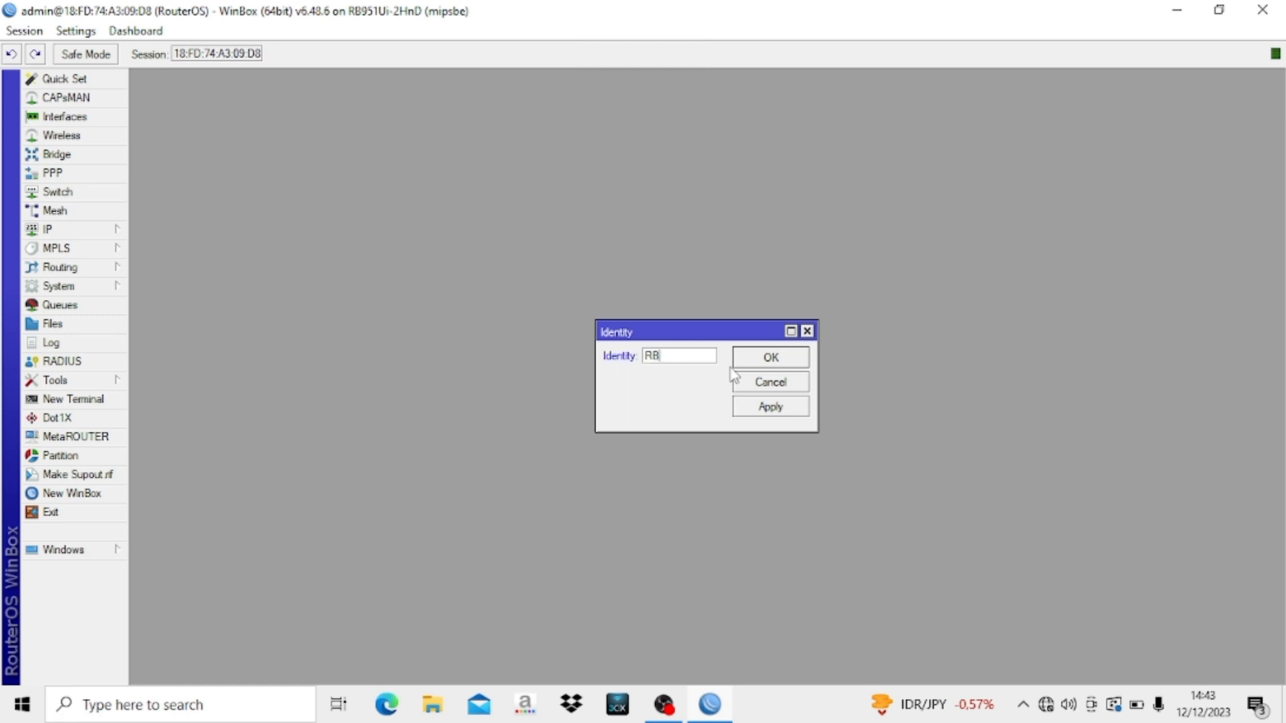
click(787, 356)
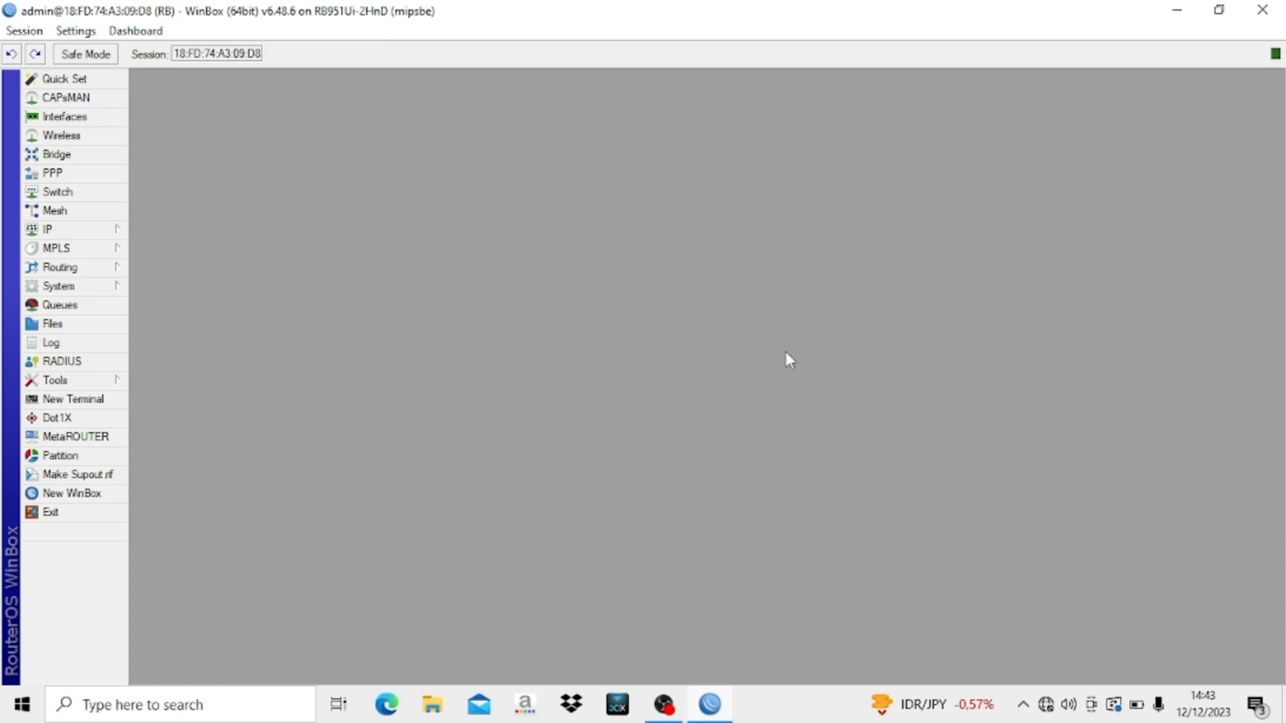
click(41, 119)
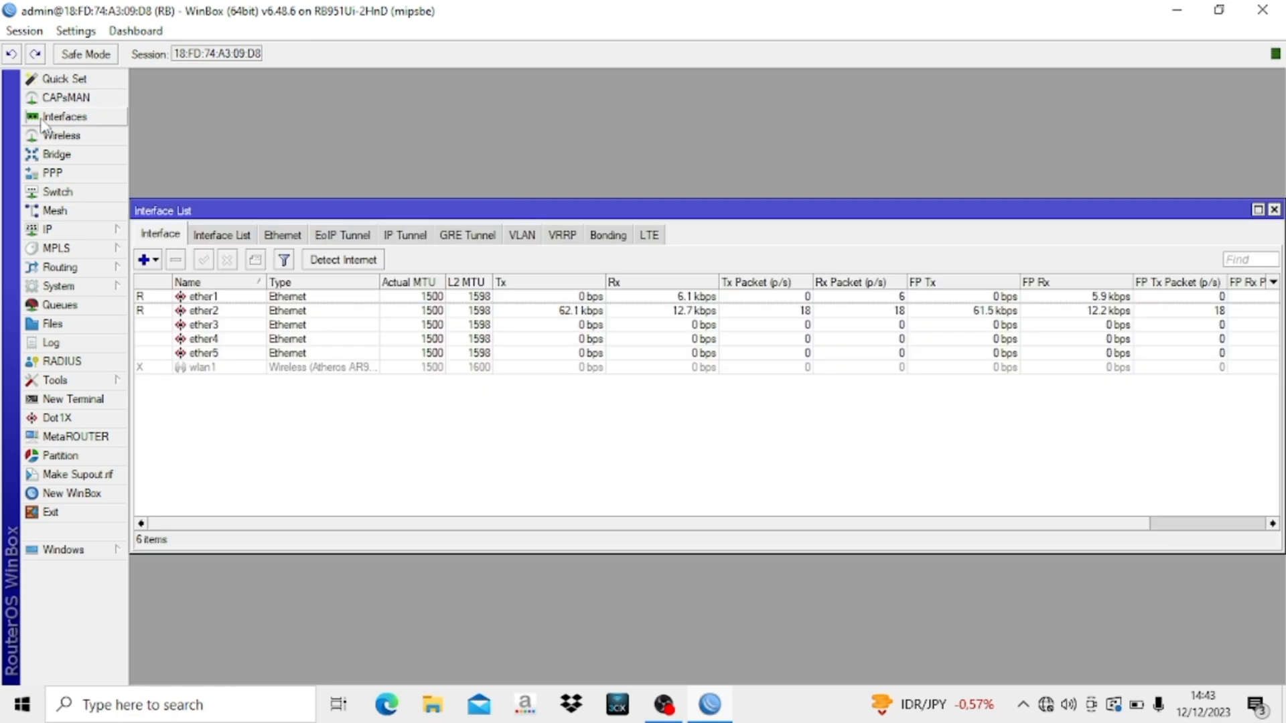
- Rename ether1 to ether1-ISP
double_click(208, 298)
click(677, 226)
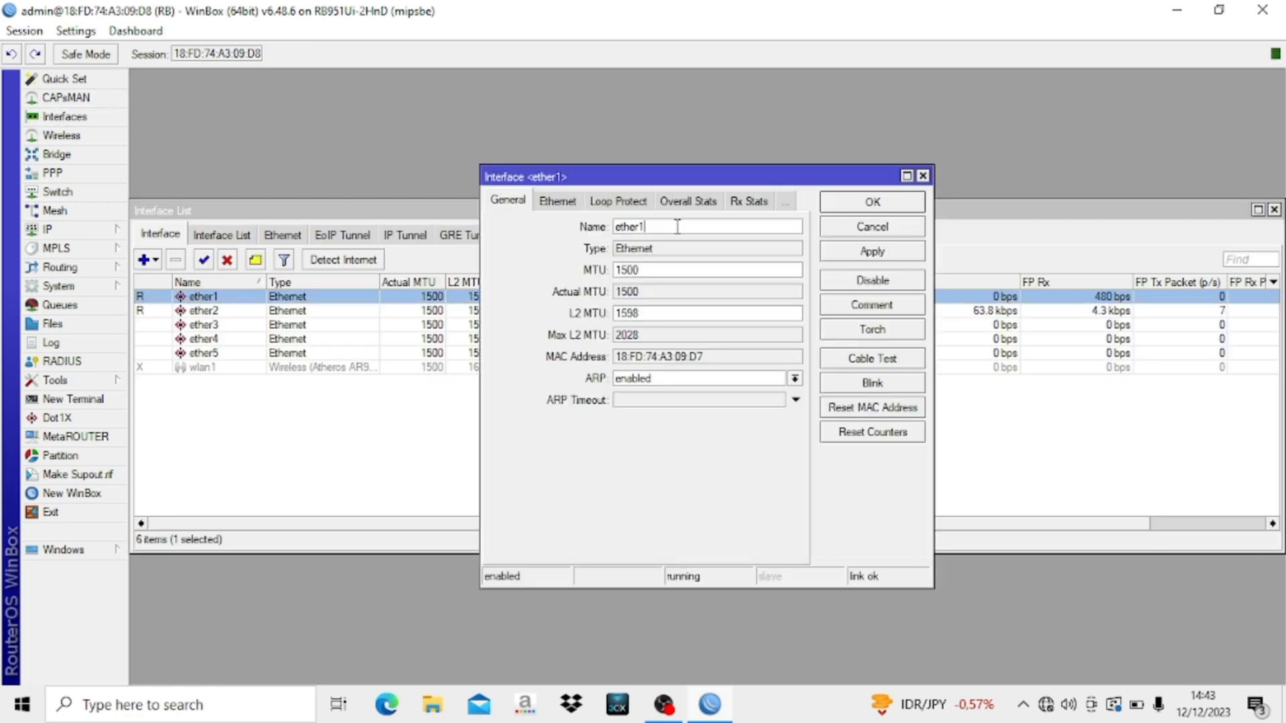
text(-)
text(ISP)
click(873, 201)
- Rename ether2 to ether2-CLIENT
click(300, 312)
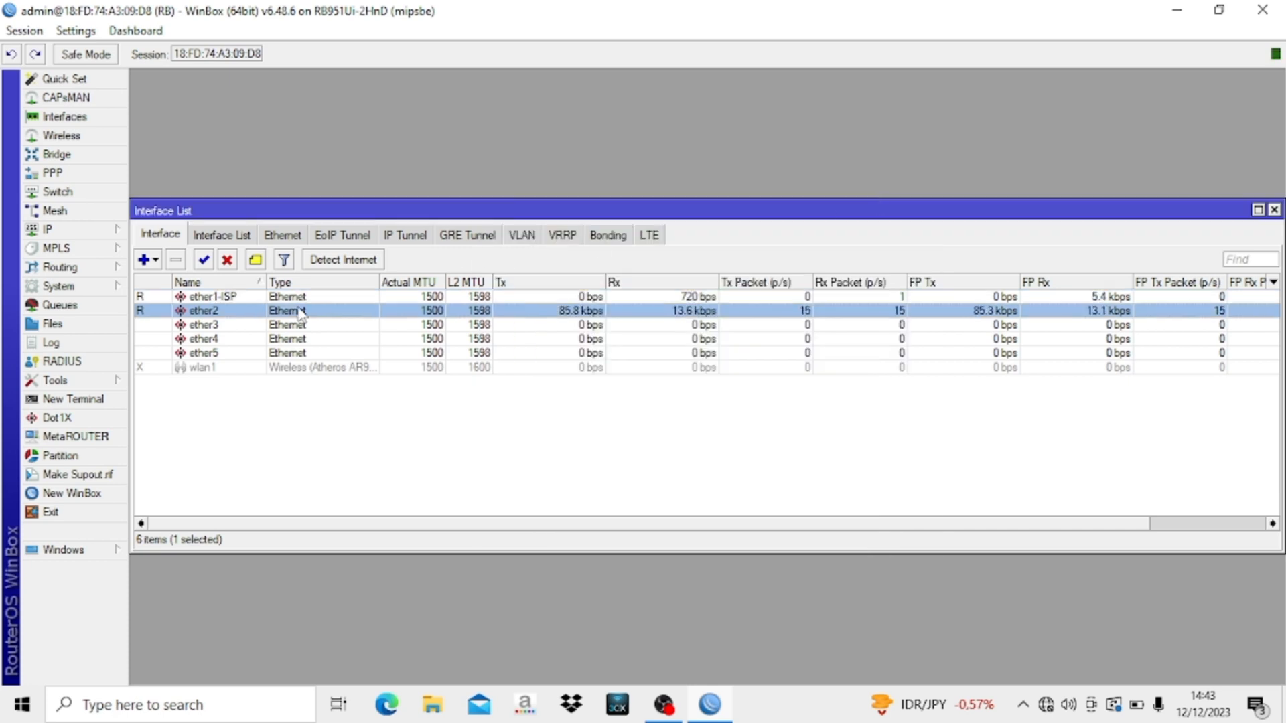
double_click(300, 312)
click(669, 227)
text(-CLI)
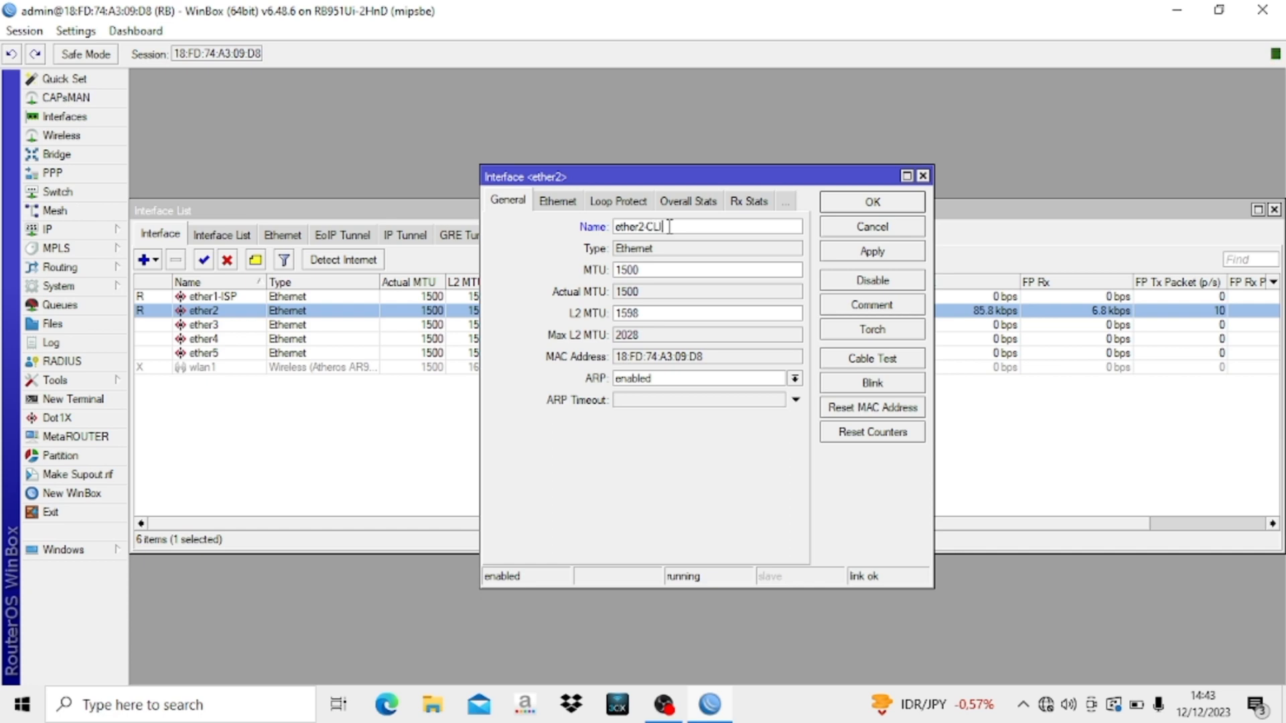
text(ENT)
click(881, 252)
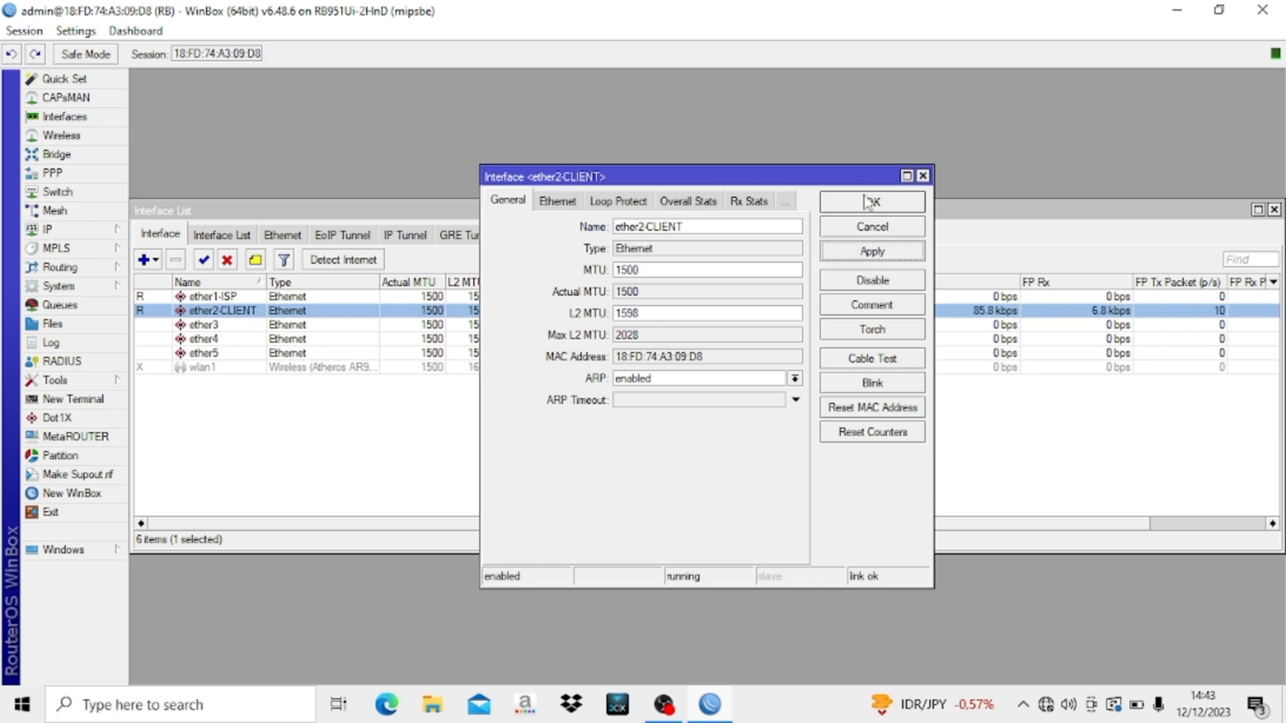
click(869, 202)
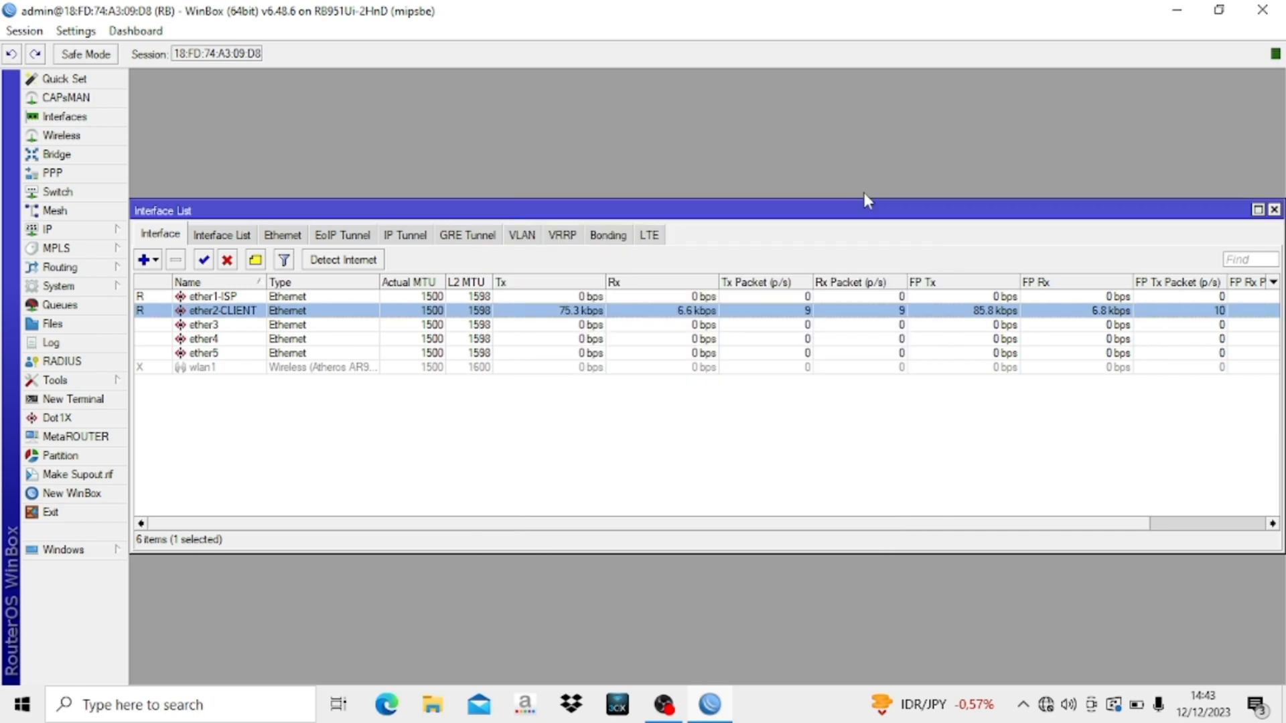
- Enable wlan1, rename it to wlan1-WIRELESS and close the Interface List
click(223, 368)
click(204, 261)
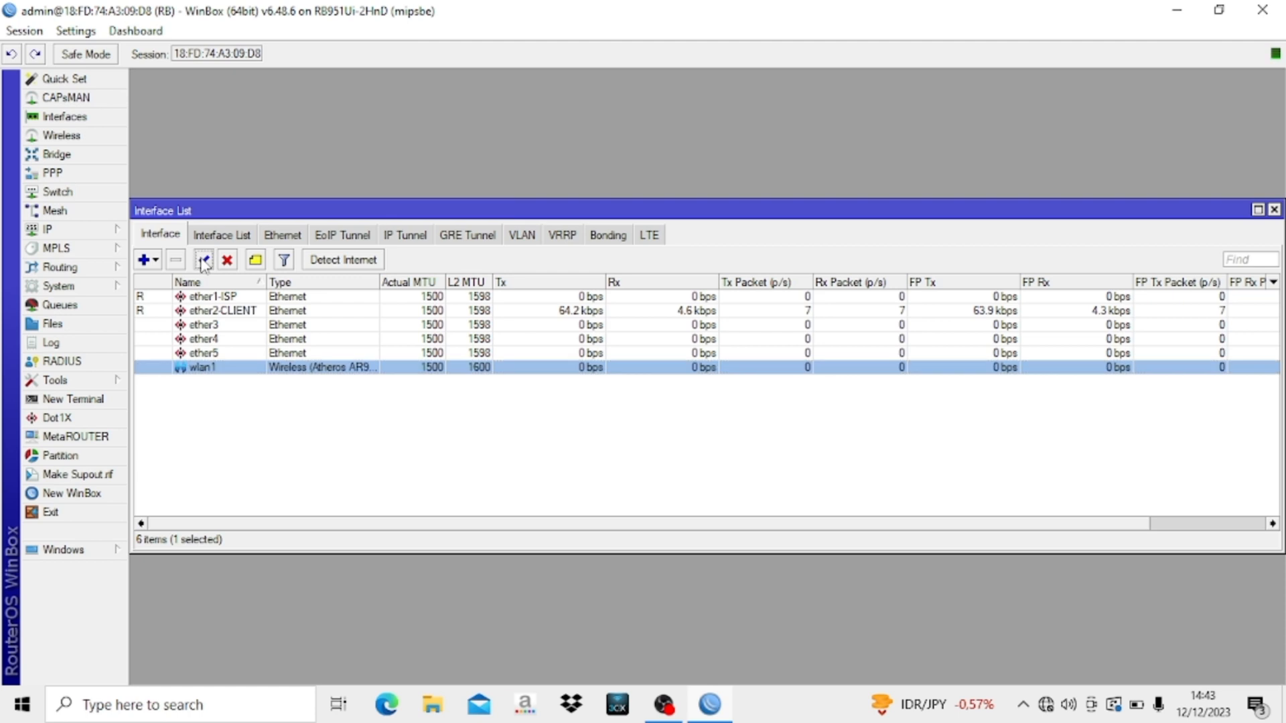
double_click(214, 367)
click(608, 204)
text(-WIRE)
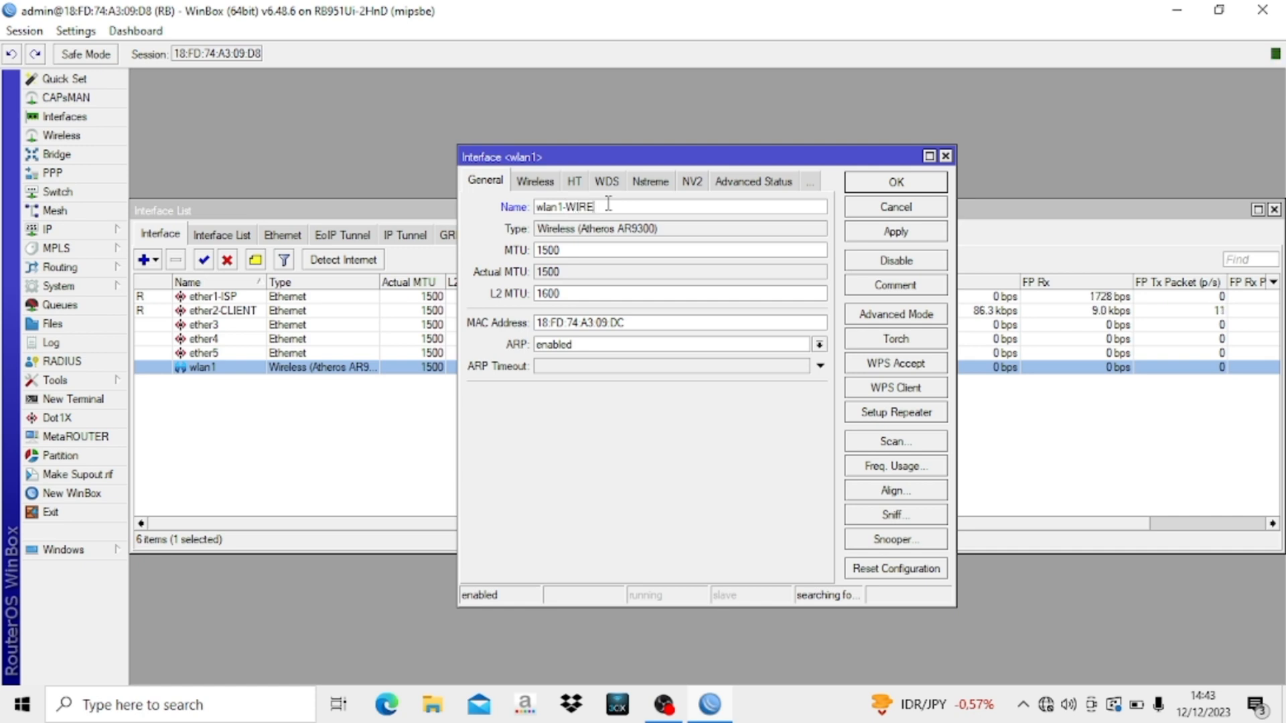
text(LESS)
click(896, 183)
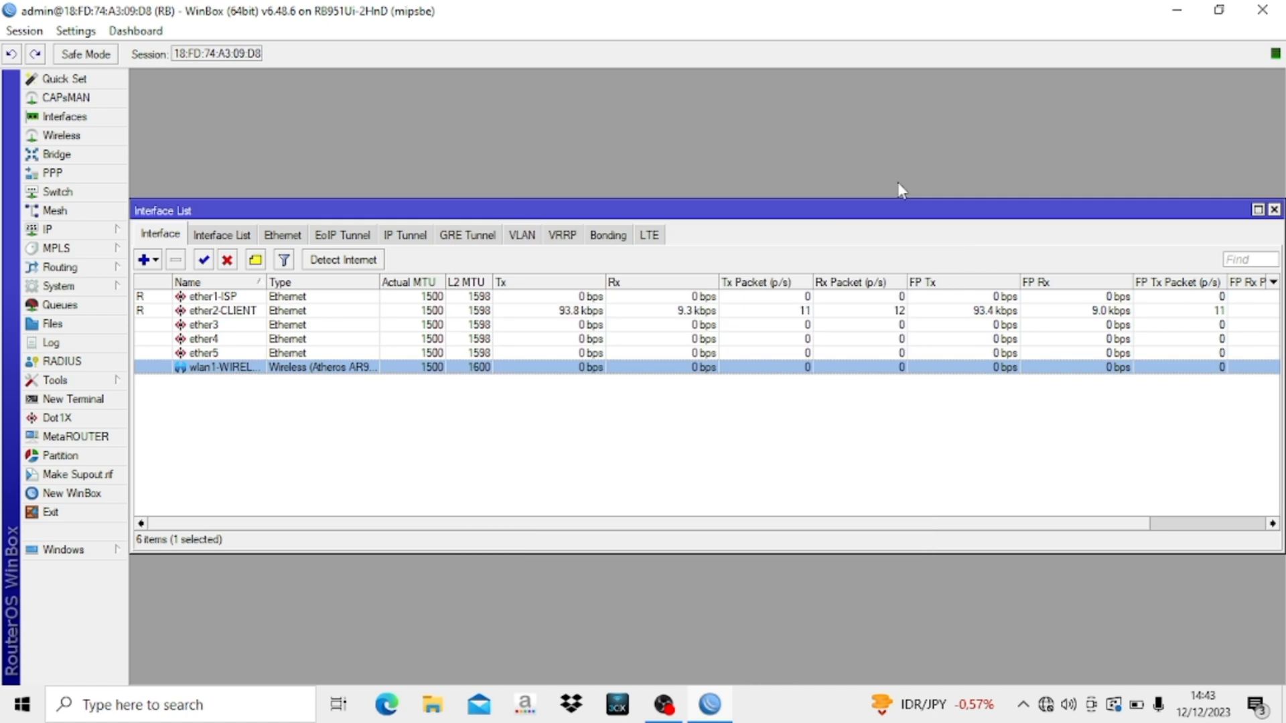
click(1273, 210)
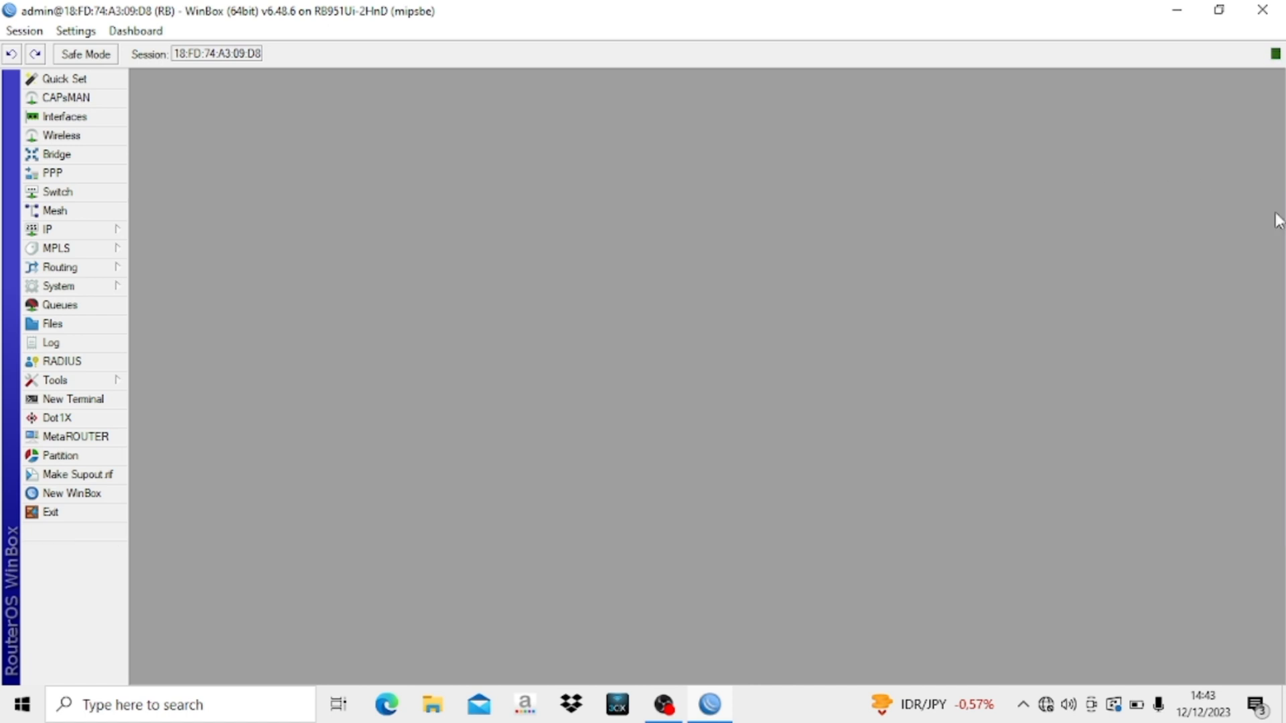
- Add an IP > DHCP Client on ether1-ISP, bound to a 192.168.100.x address, then close the list
click(106, 233)
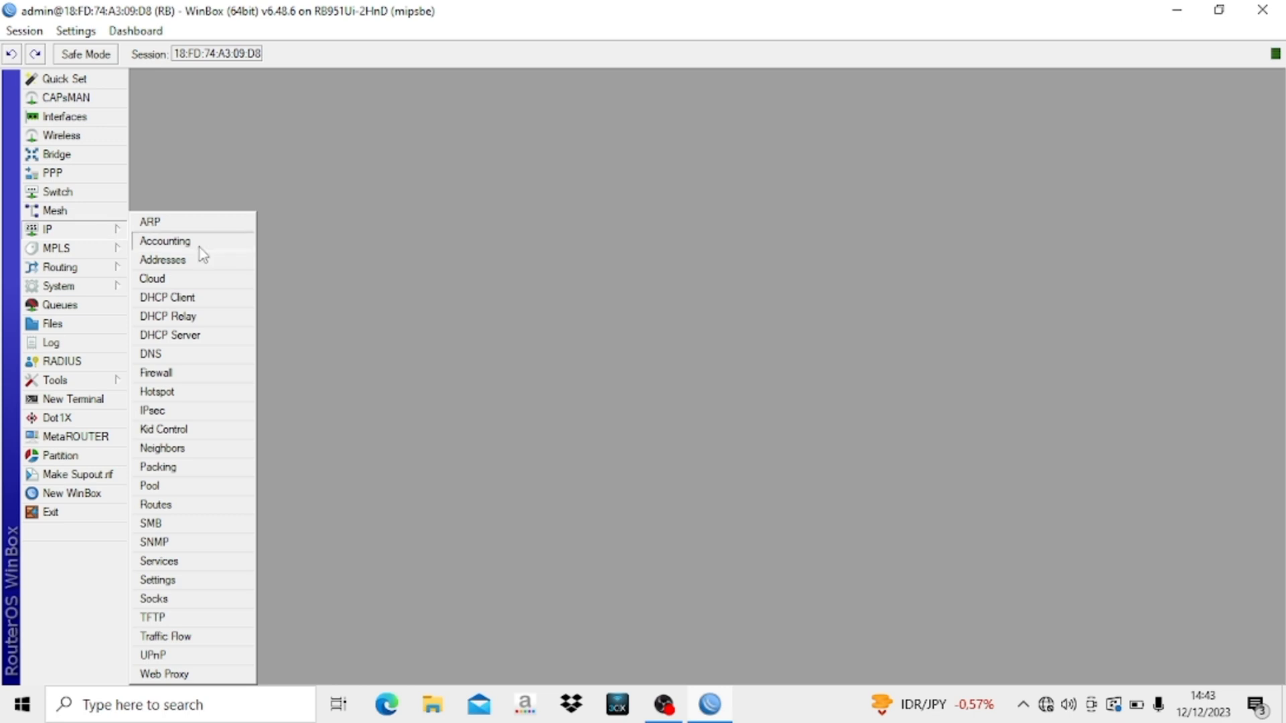
click(228, 303)
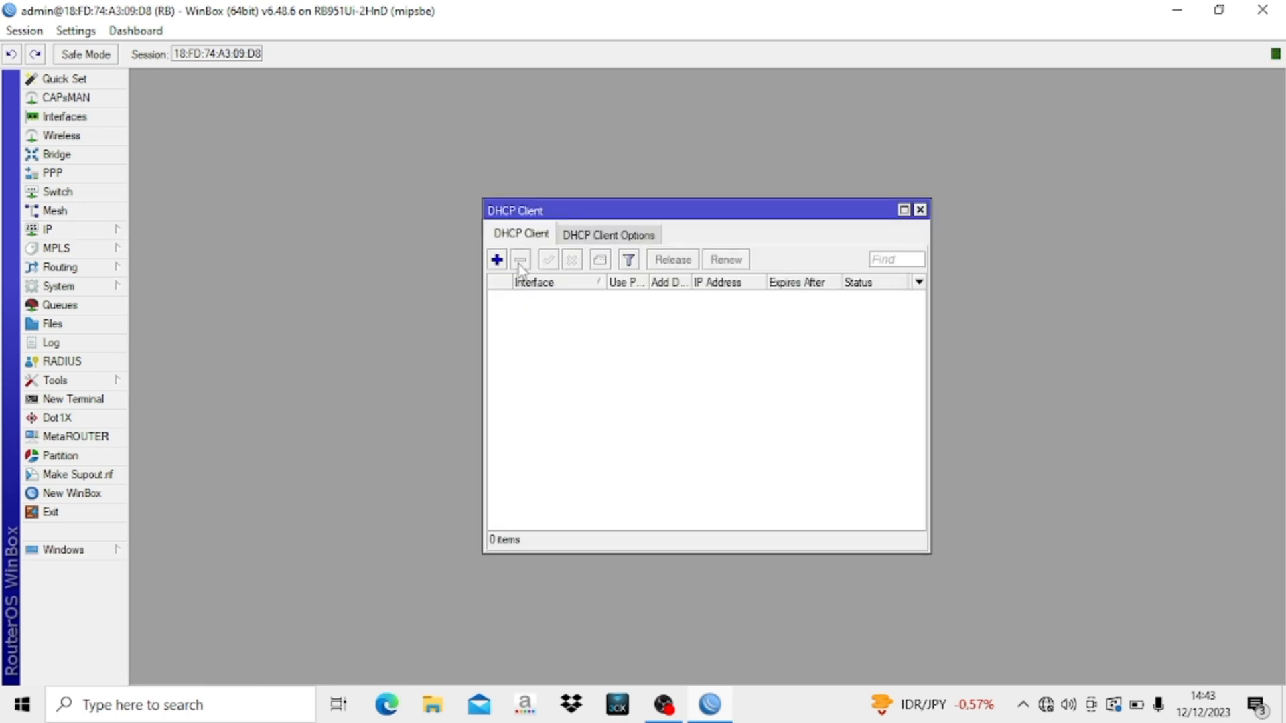
click(496, 261)
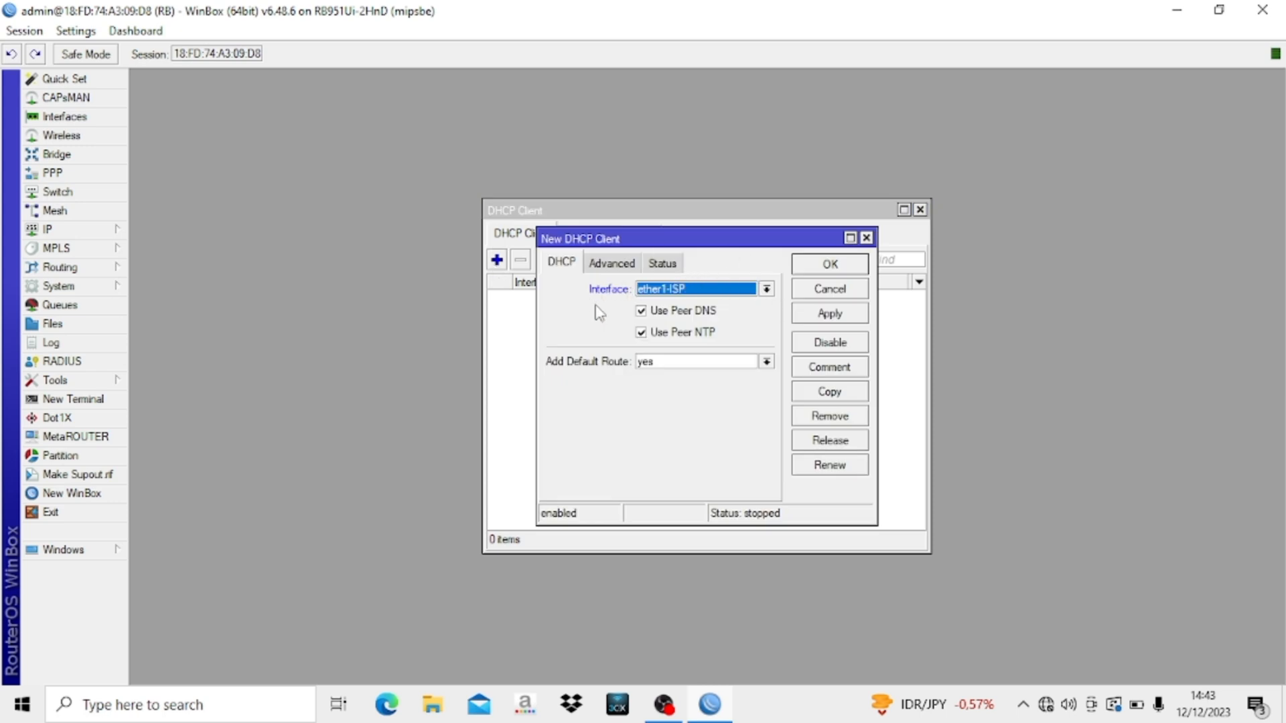
click(826, 264)
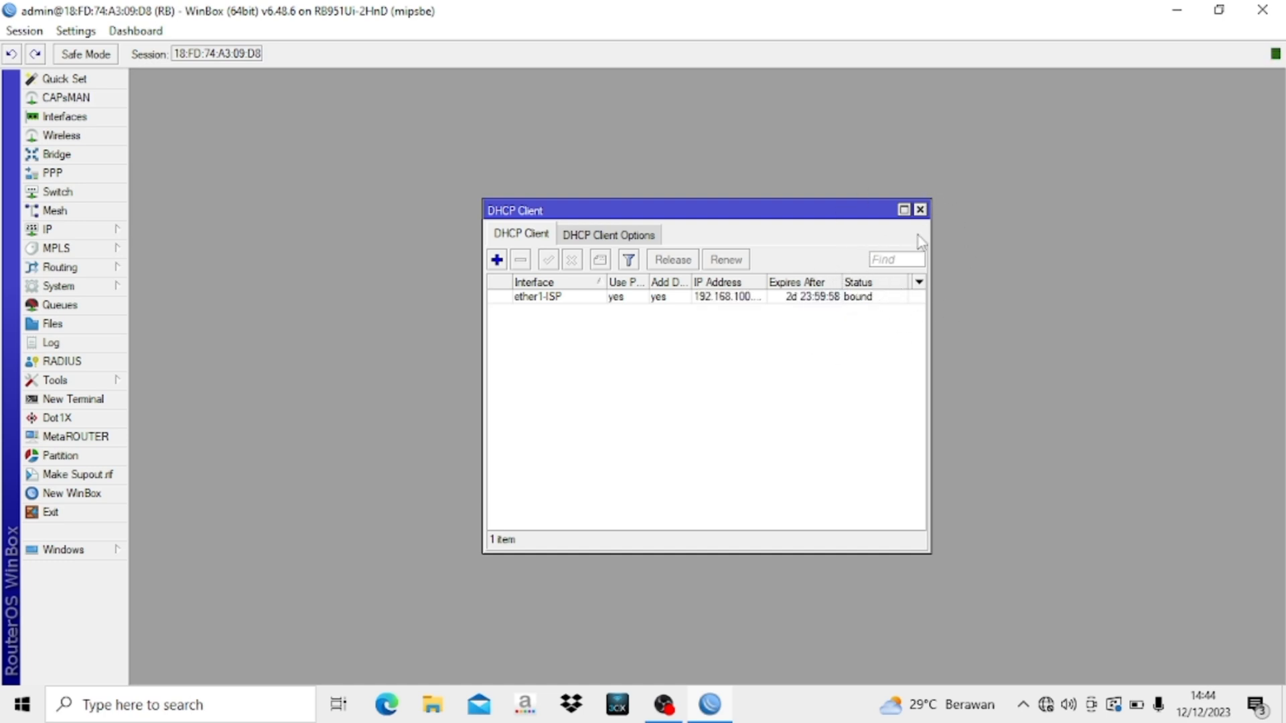
click(919, 210)
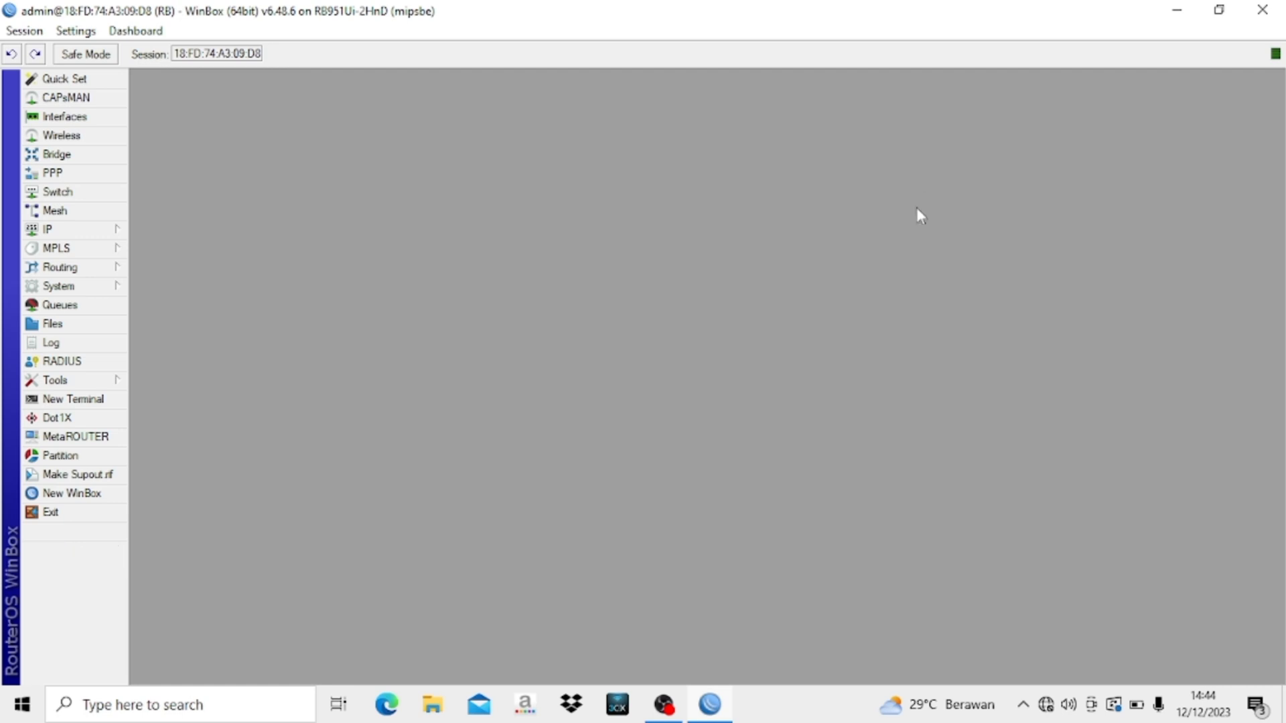
- In IP > DNS, enter server 8.8.8.8, tick Allow Remote Requests and save
click(103, 232)
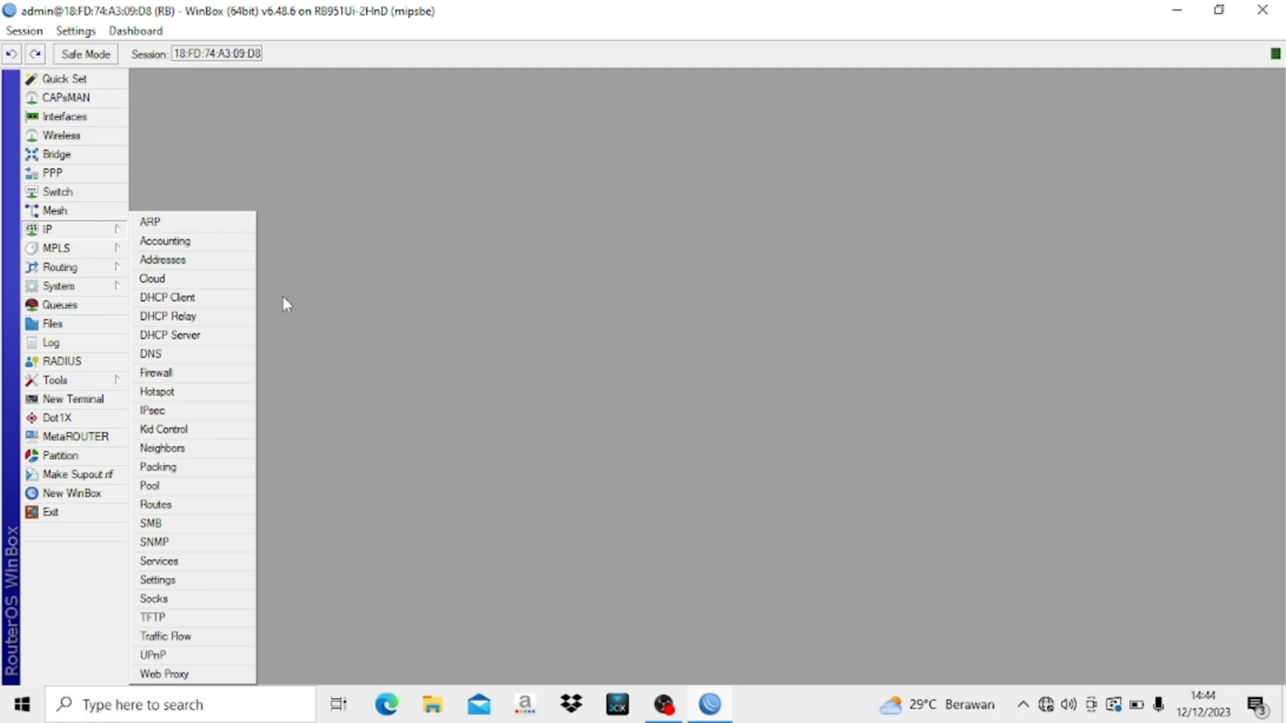
click(203, 359)
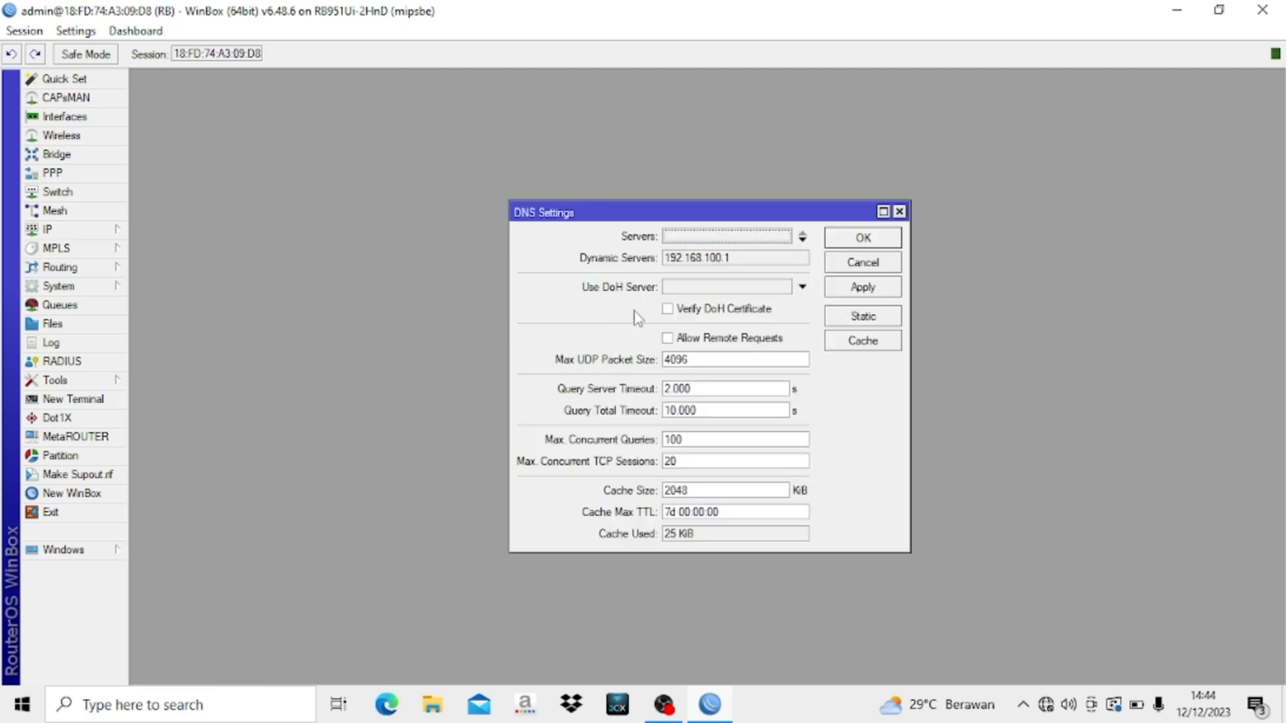
click(681, 237)
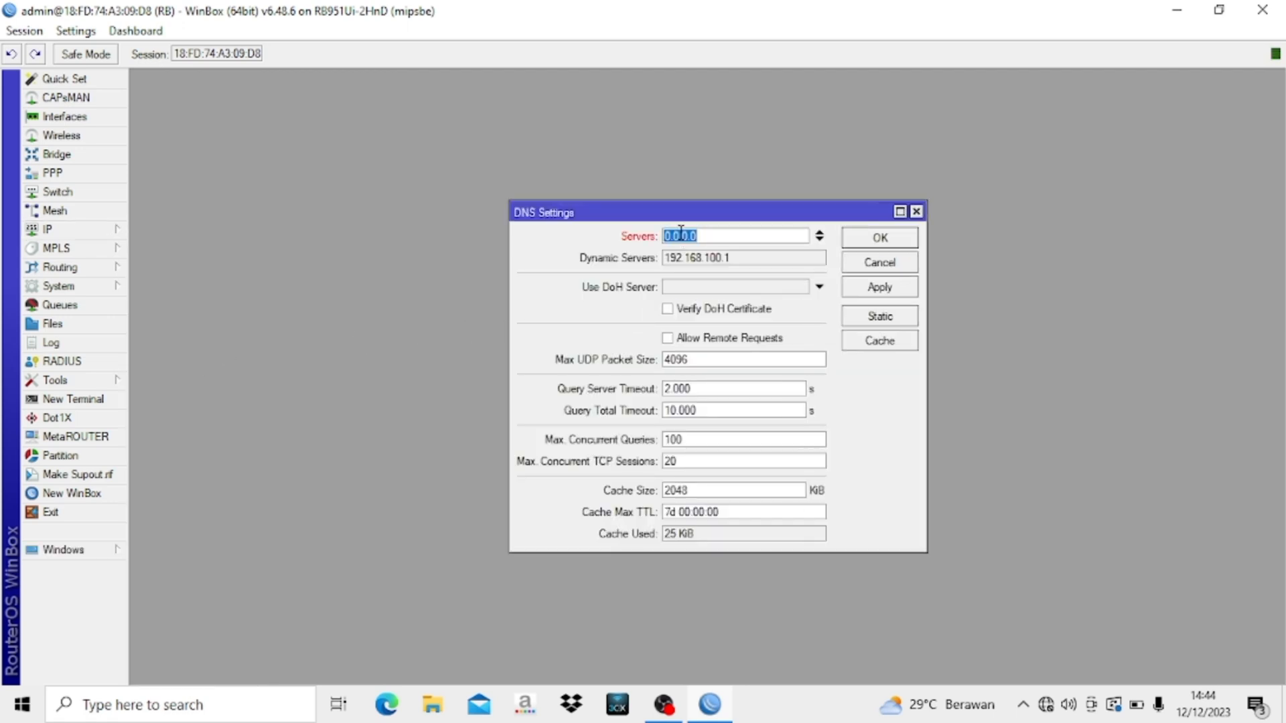
text(8.8.8.8)
click(667, 339)
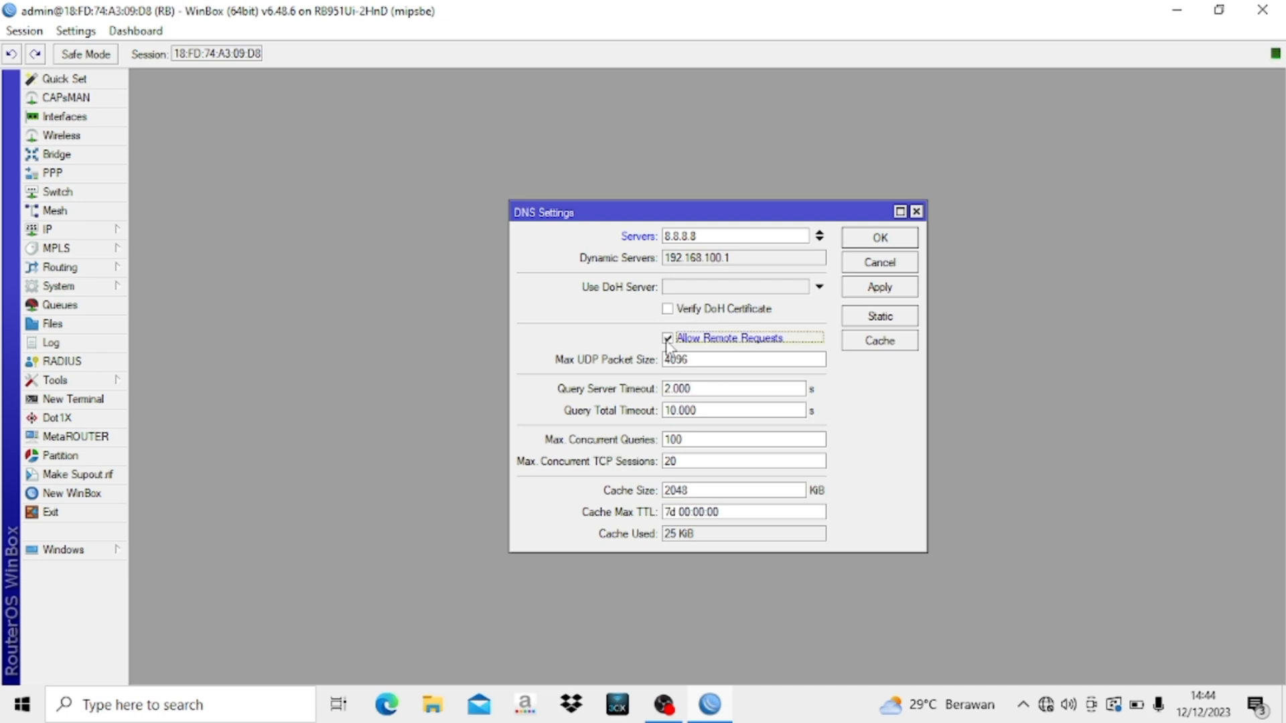
click(879, 238)
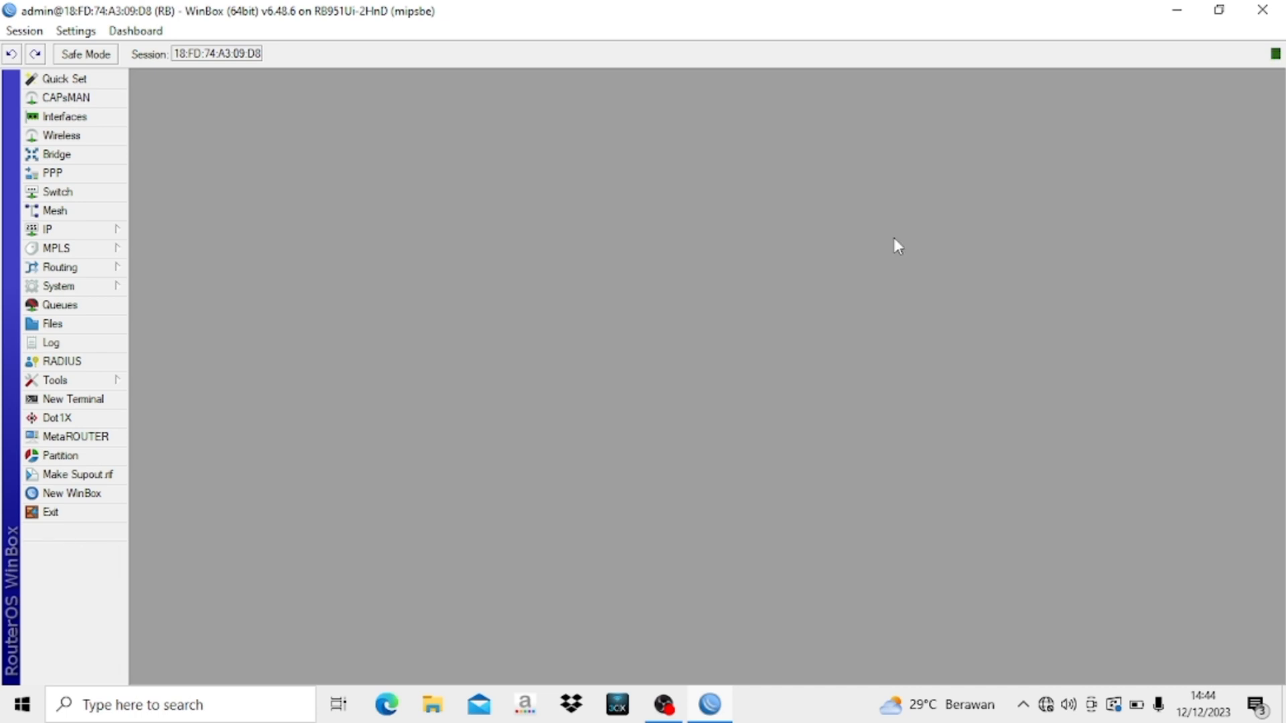
- Add address 192.168.30.1/24 on ether2-CLIENT in IP > Addresses
click(77, 229)
click(79, 230)
click(47, 231)
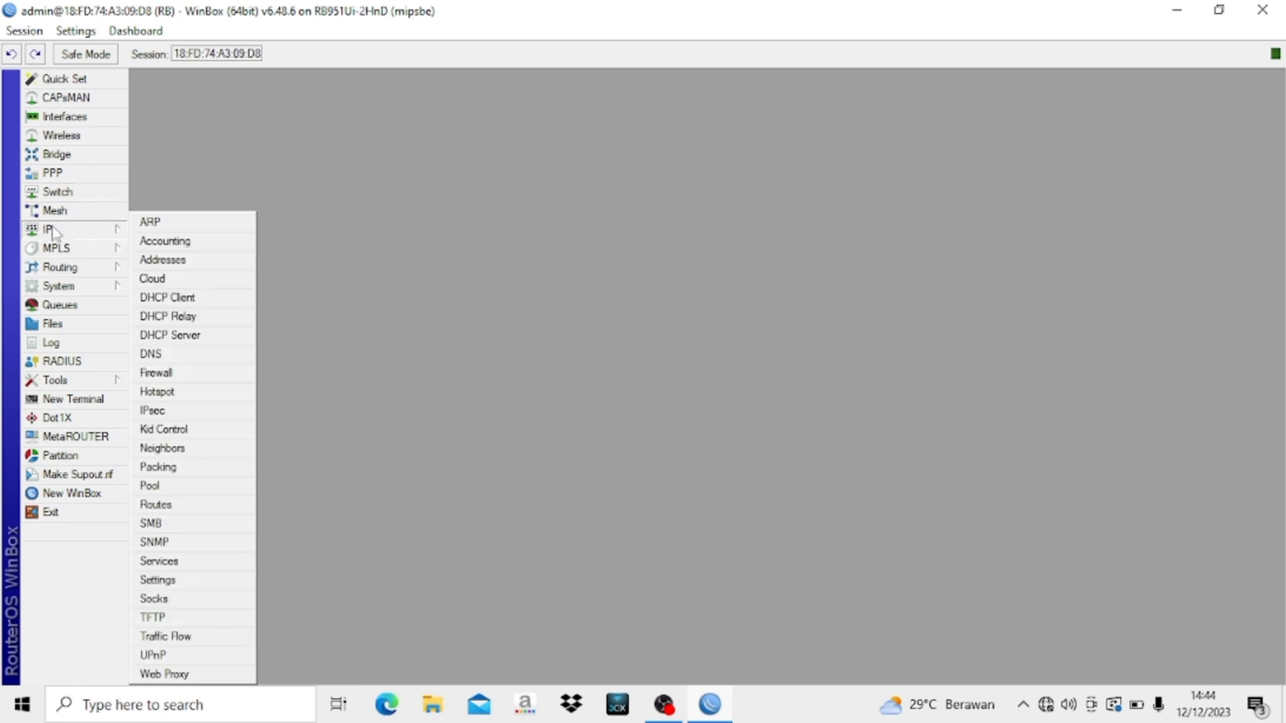
click(176, 260)
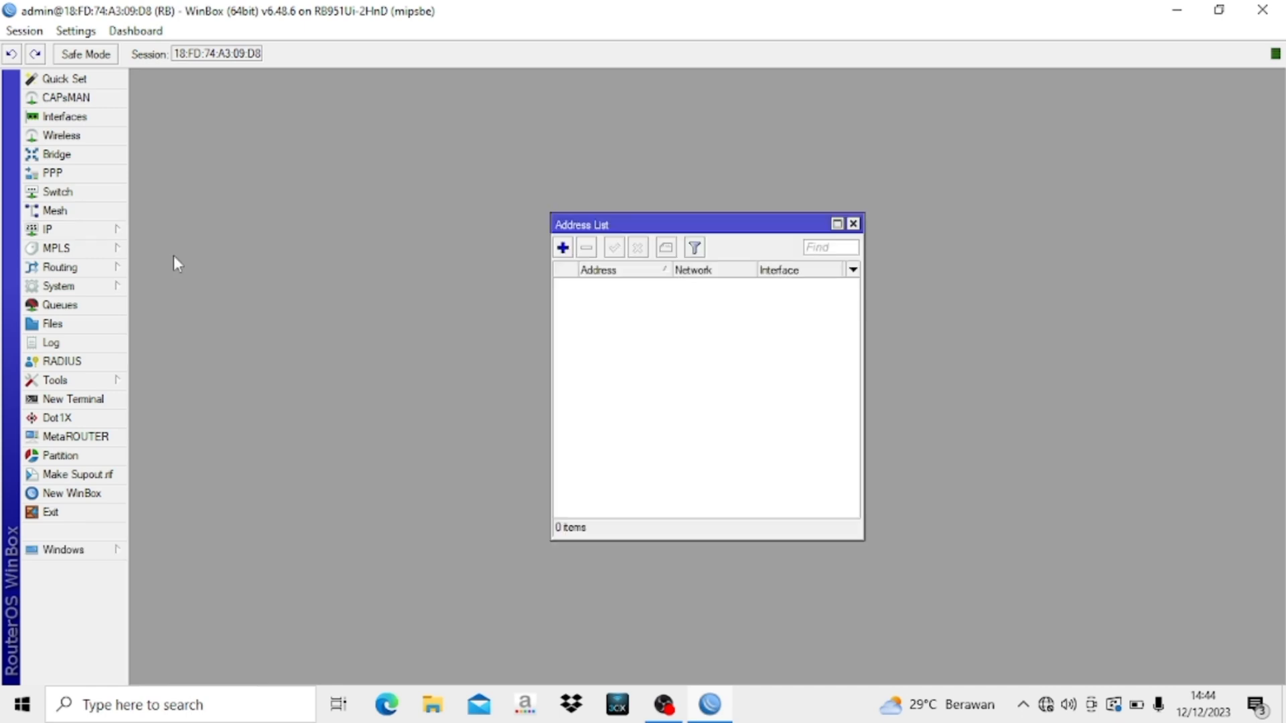
click(563, 249)
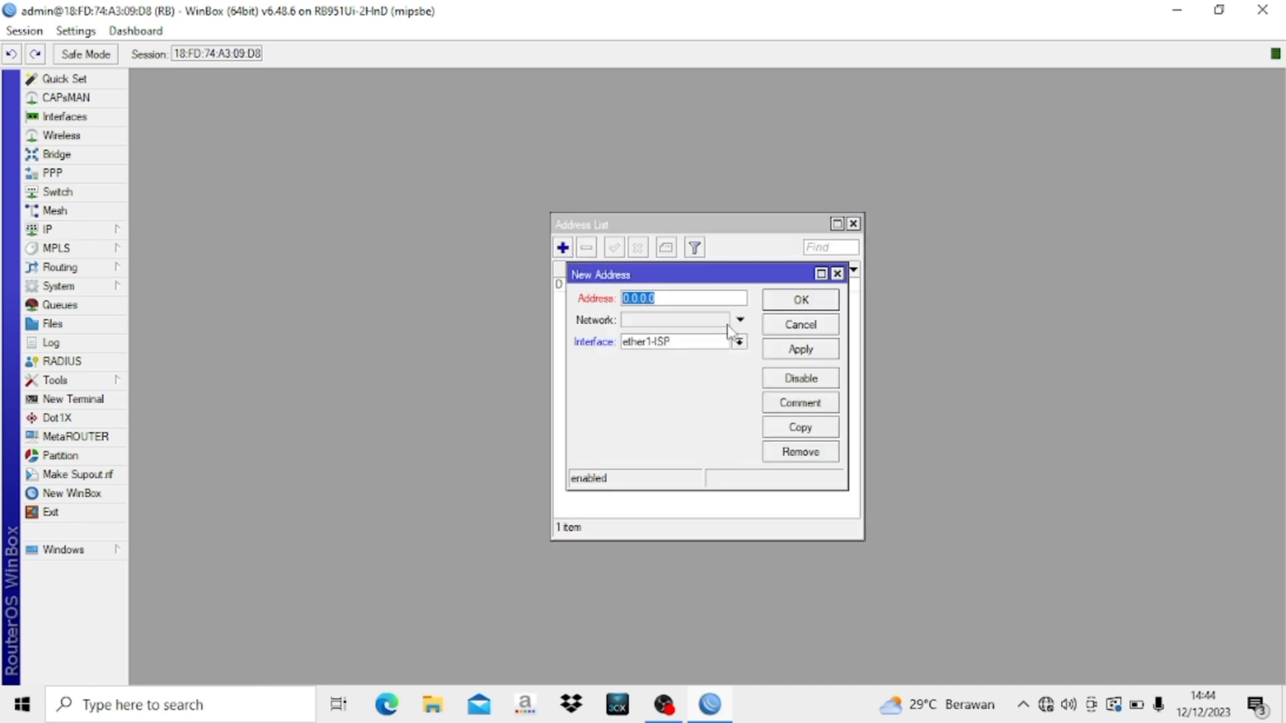
text(192.168.30.1/24)
click(704, 345)
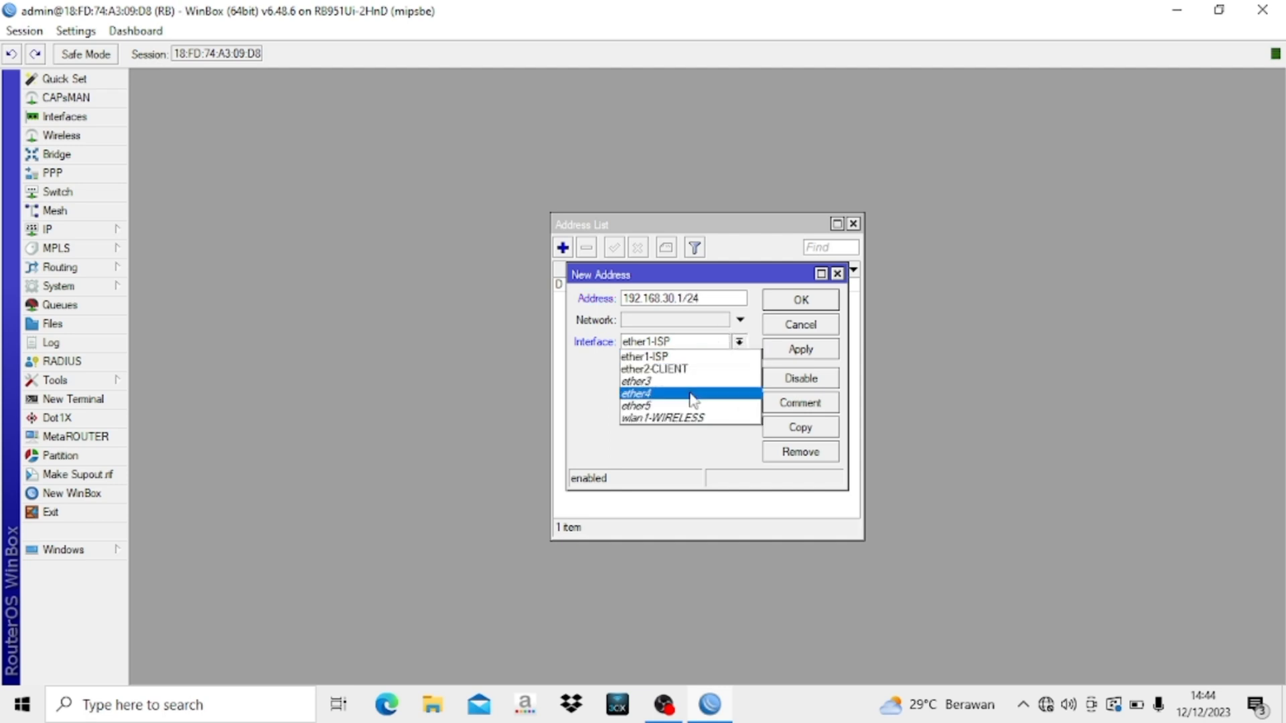
click(673, 369)
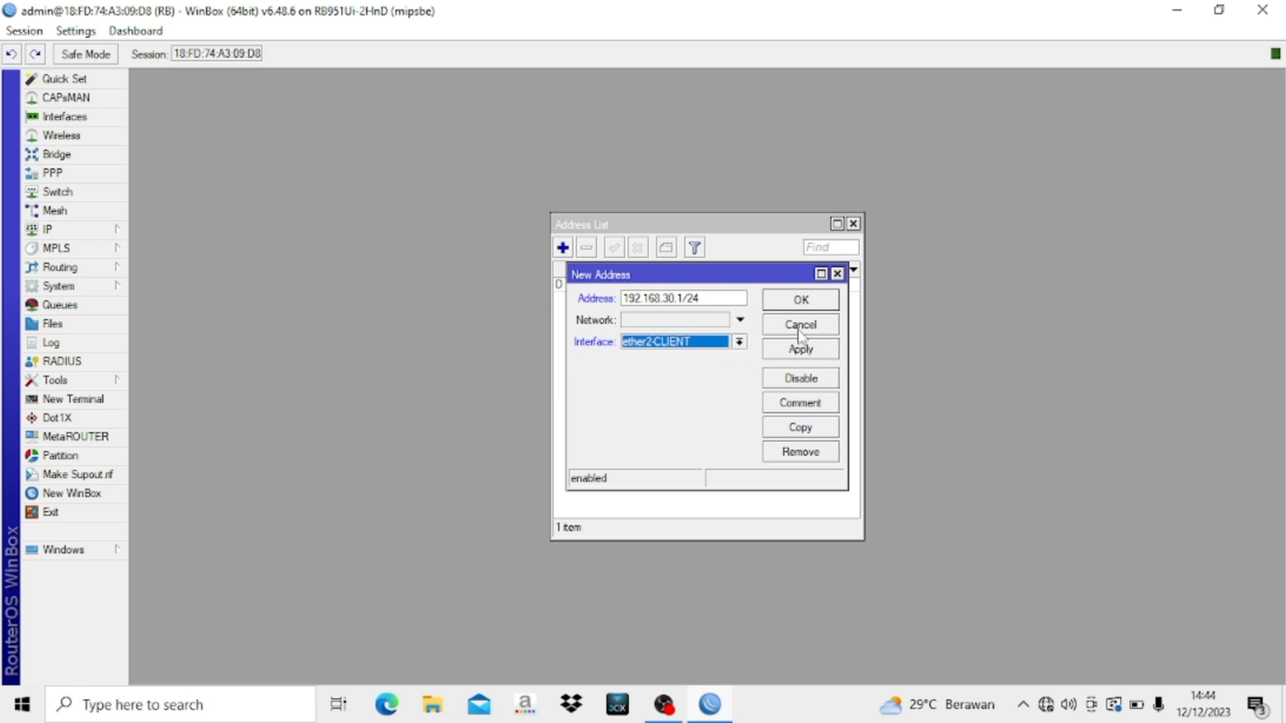
click(801, 299)
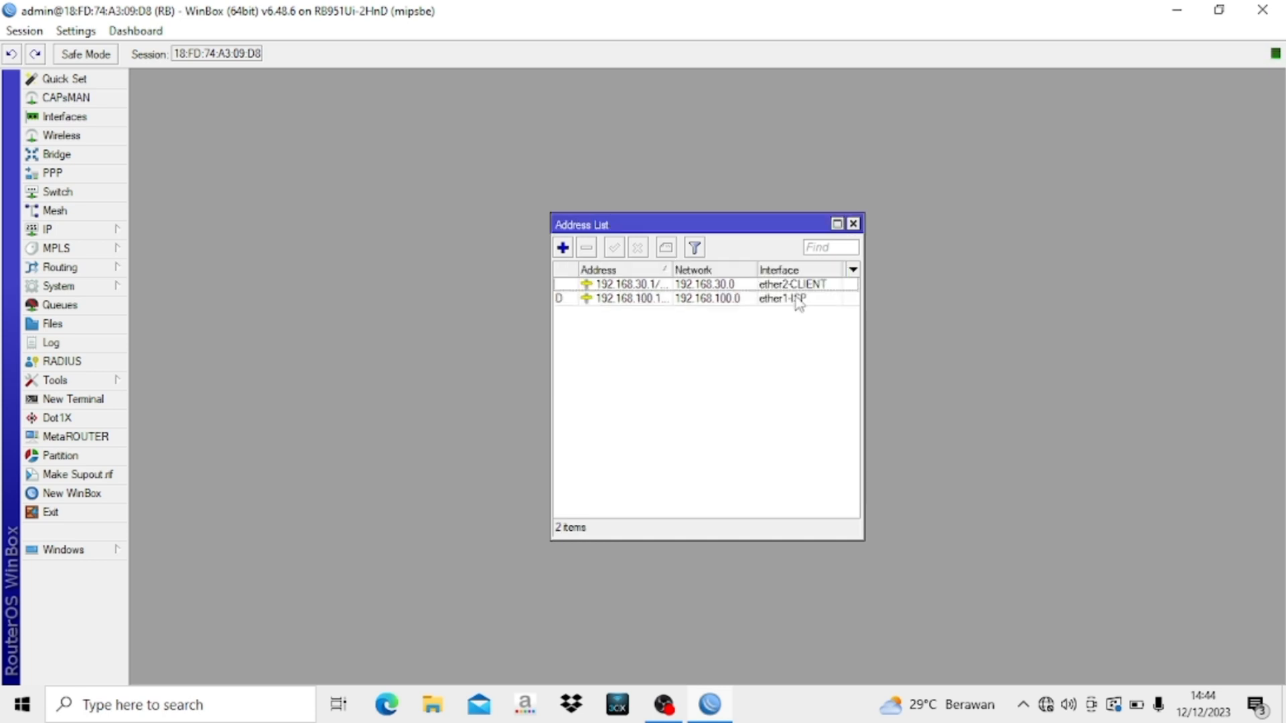
- Add 192.168.40.1/24 on wlan1-WIRELESS and close the Address List
click(562, 248)
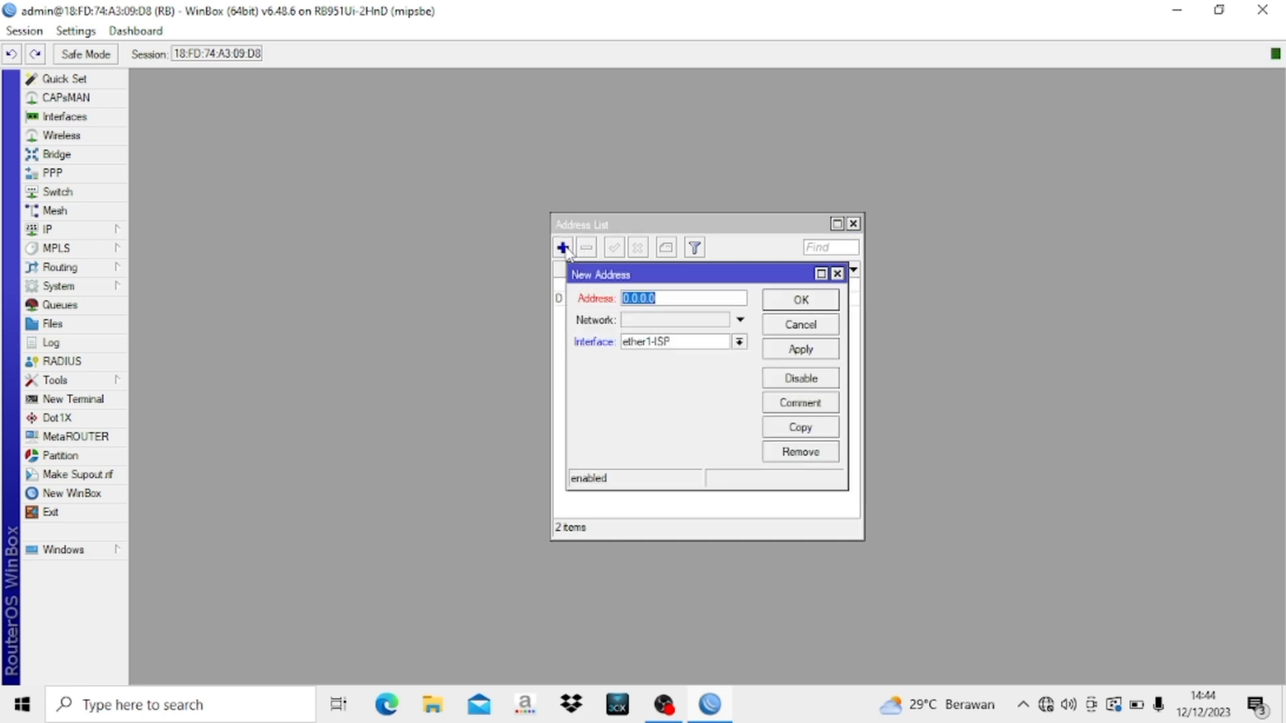
text(192.168.40.1/24)
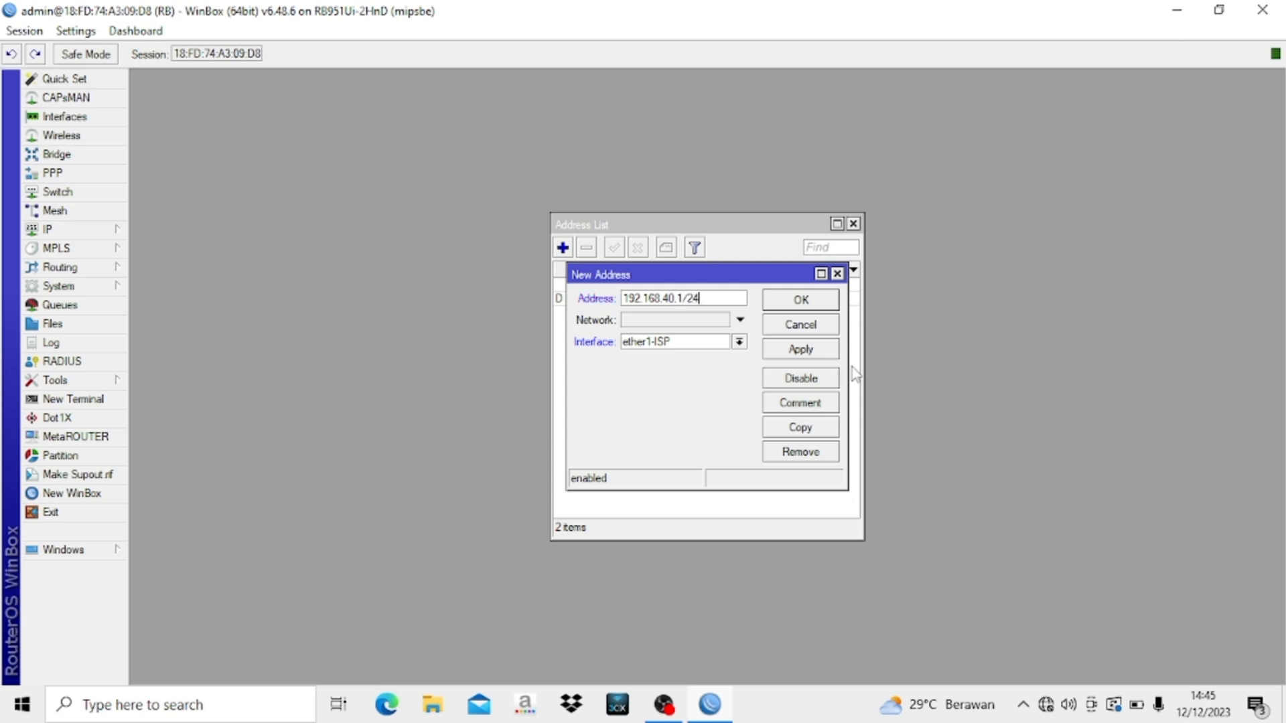
click(688, 343)
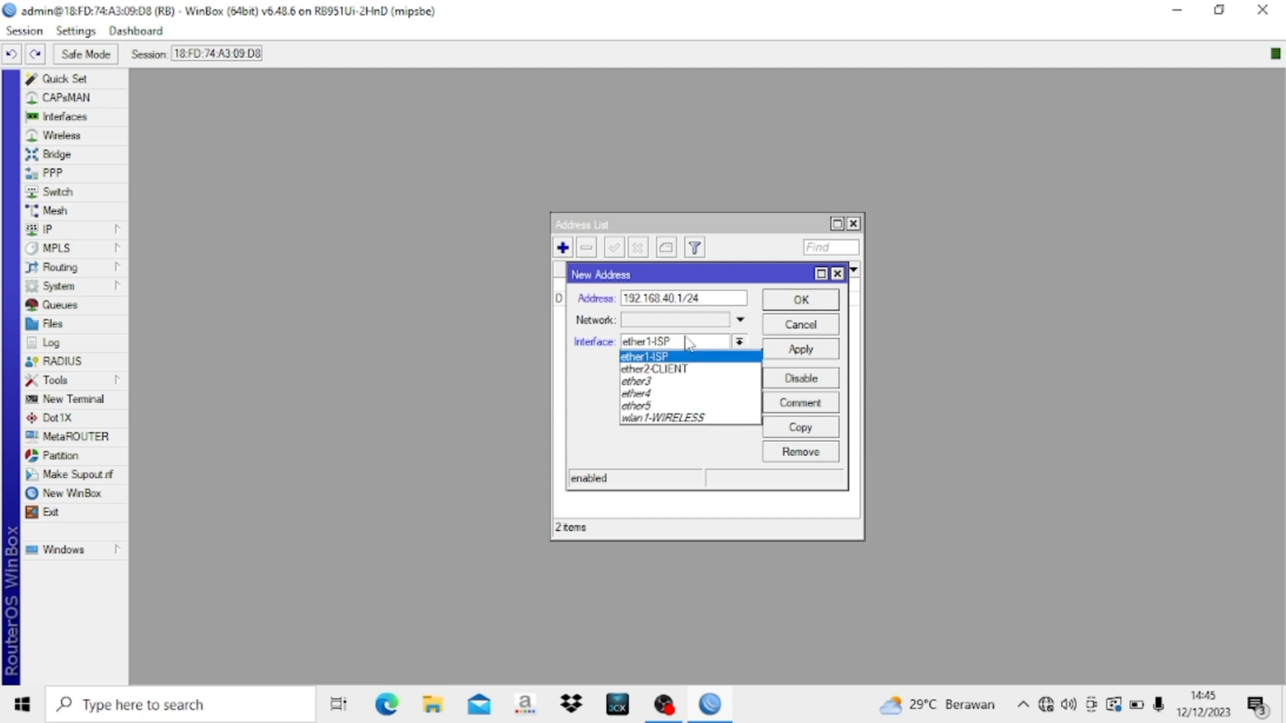
click(678, 424)
click(806, 299)
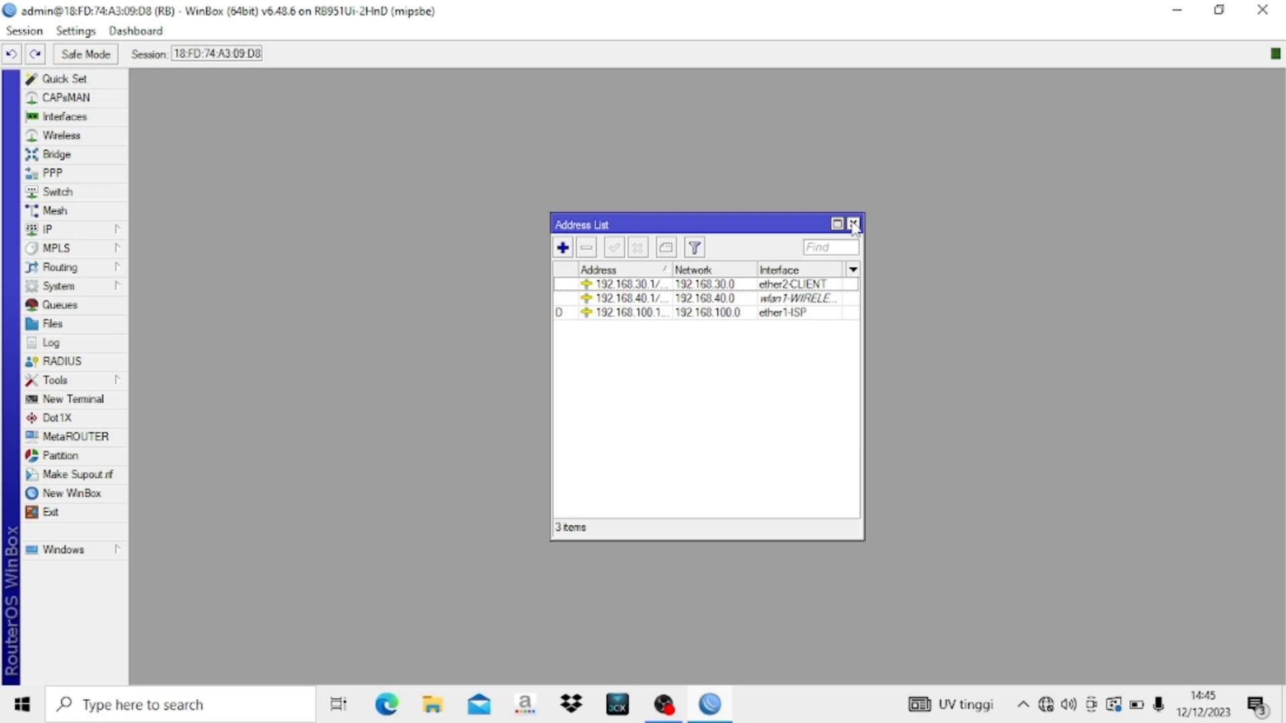
click(852, 225)
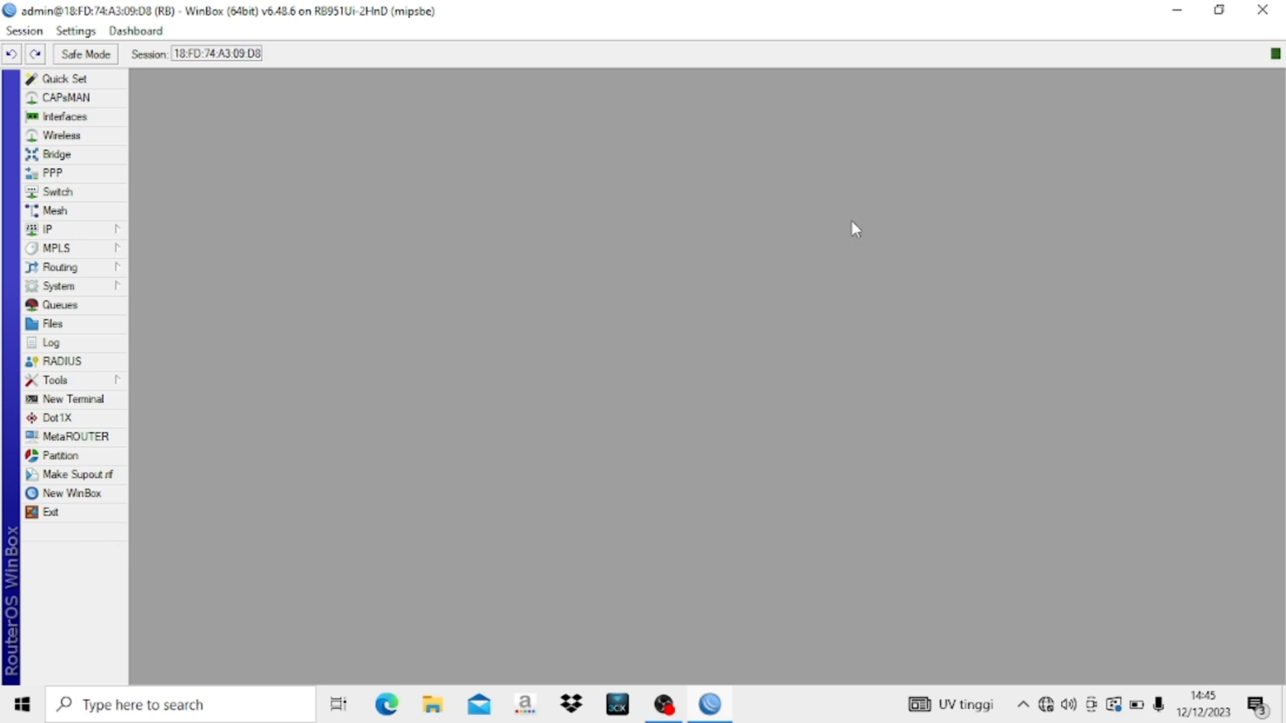
- Set the default OSPF instance to redistribute connected routes as type 1
click(100, 271)
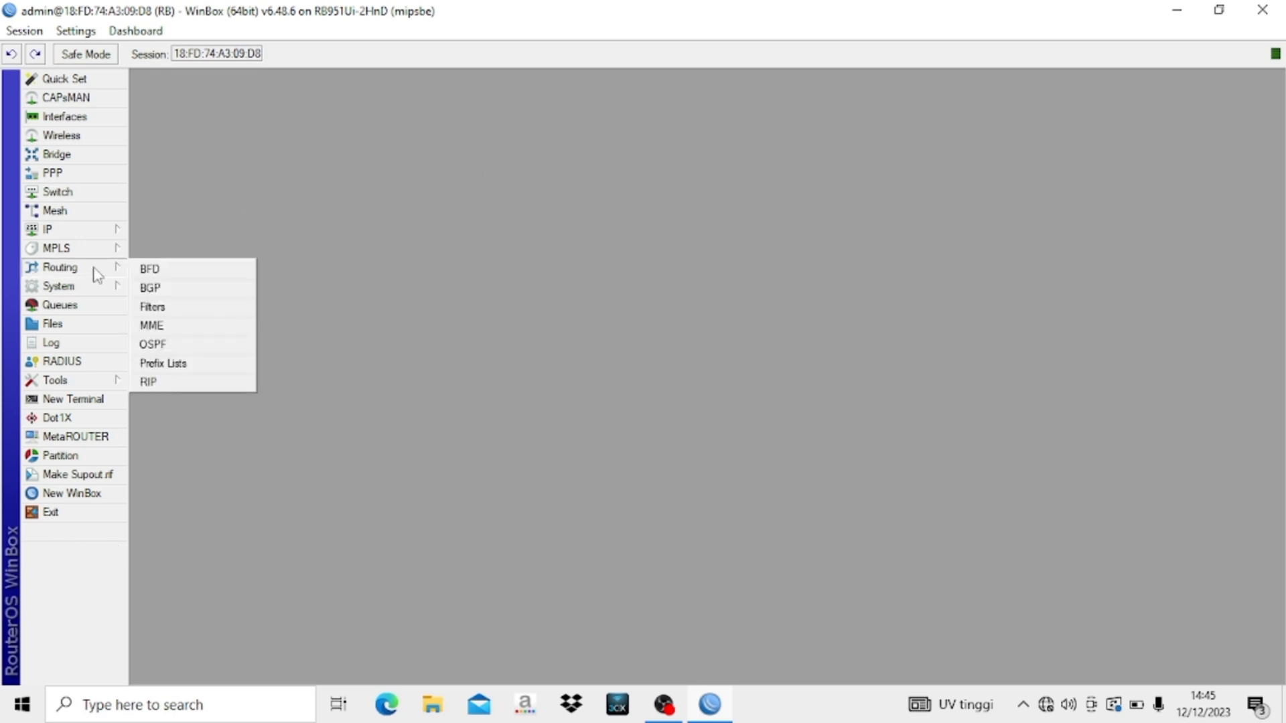
click(155, 345)
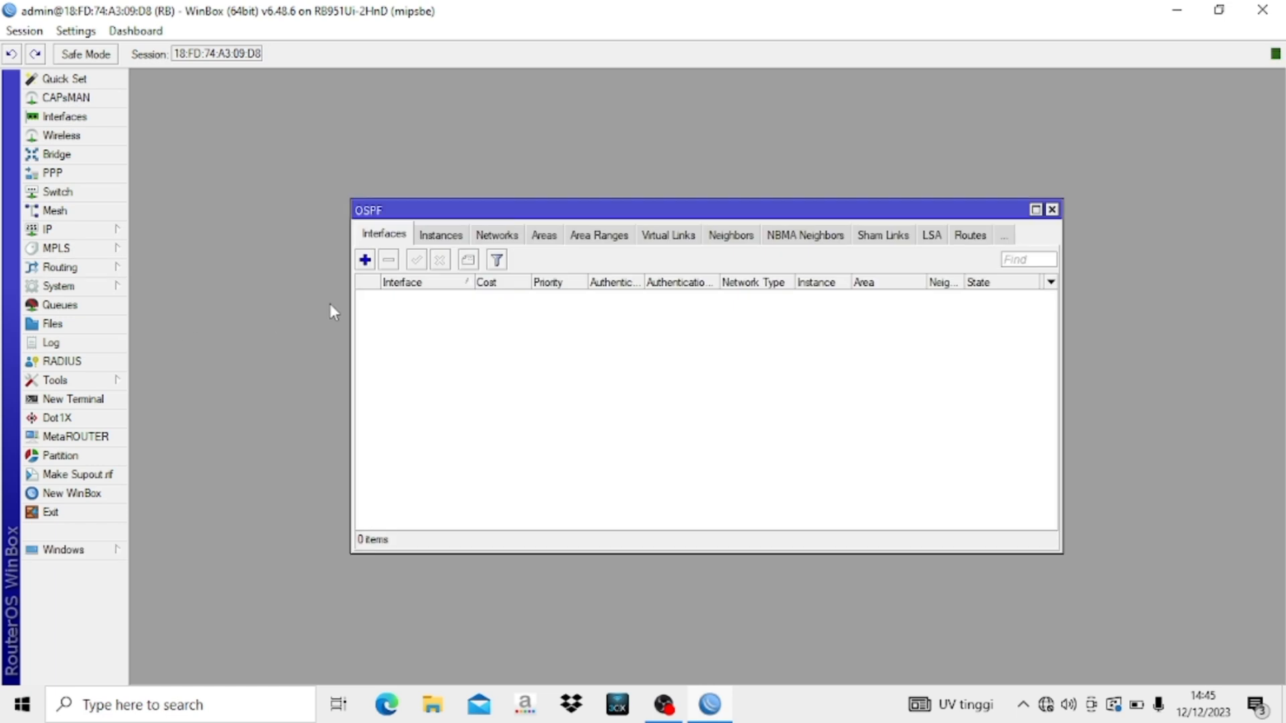
click(452, 240)
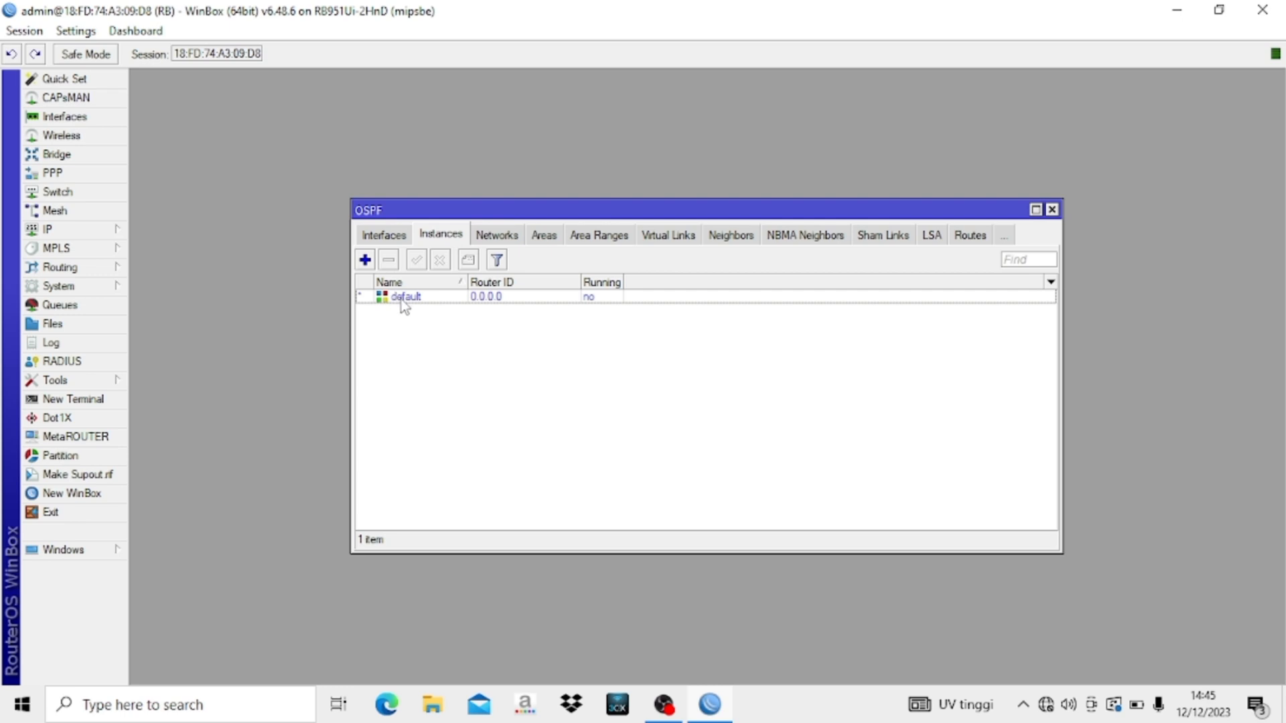
click(449, 298)
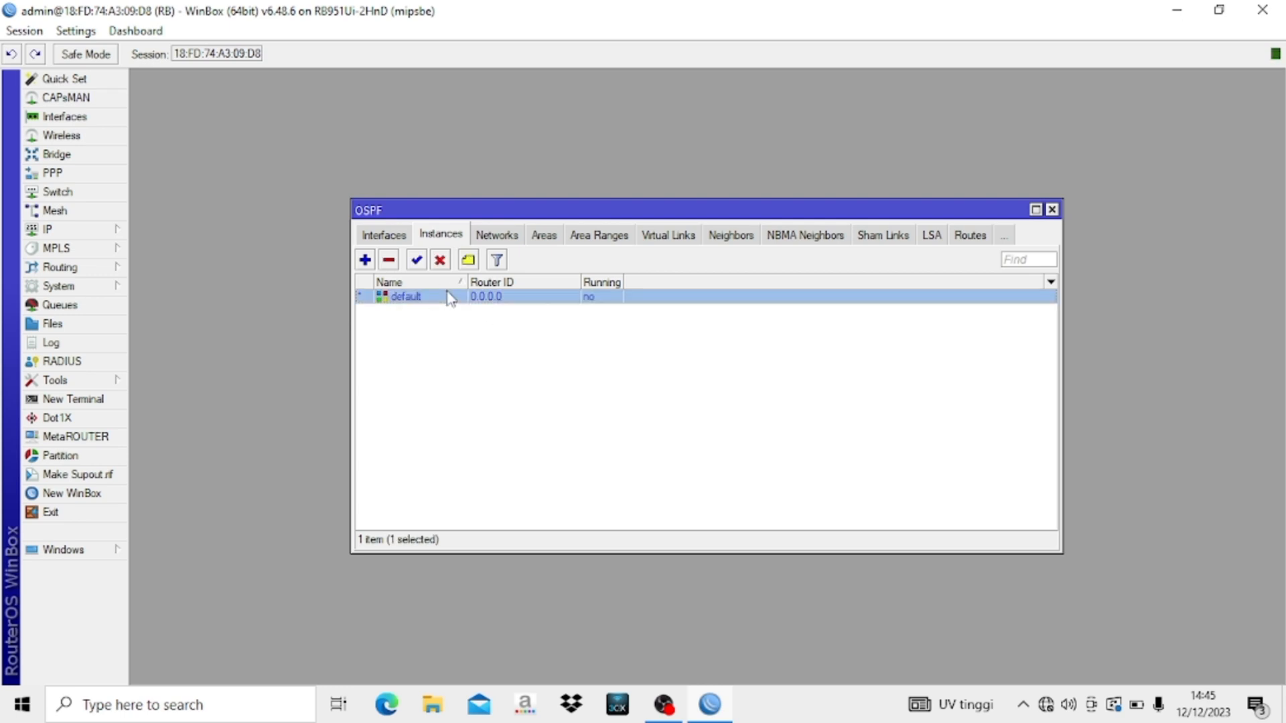
double_click(449, 297)
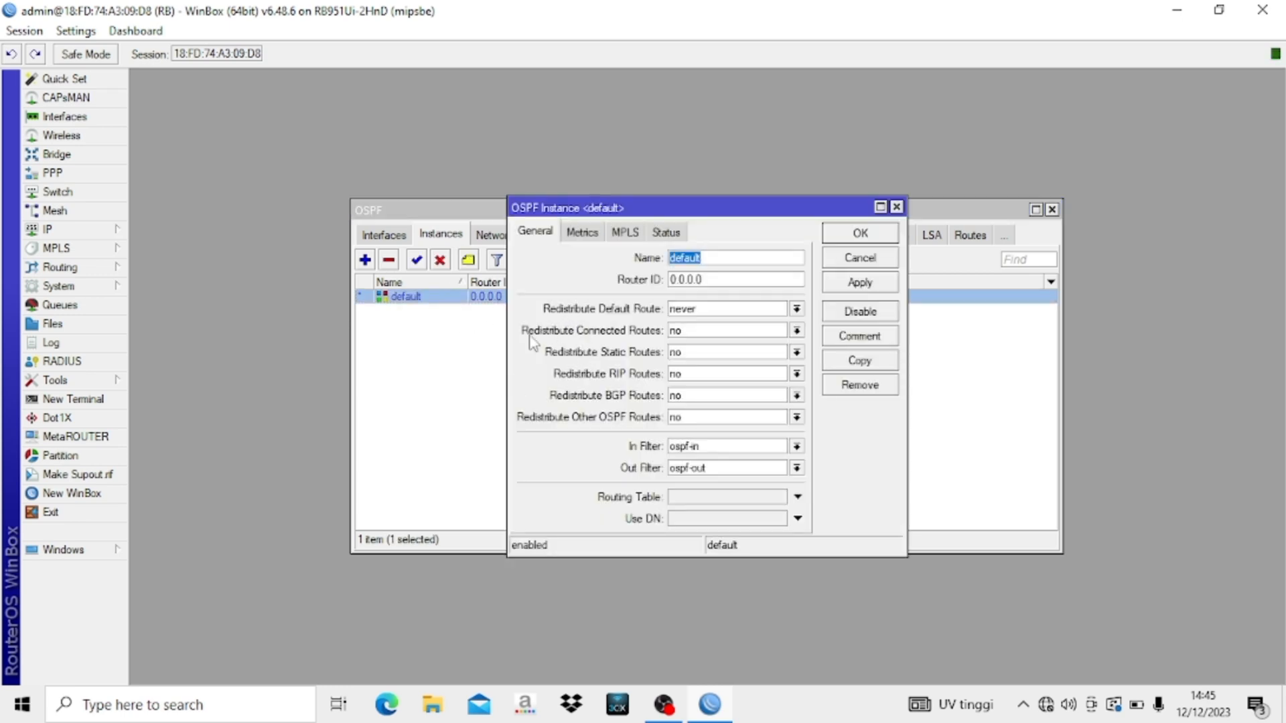
click(706, 332)
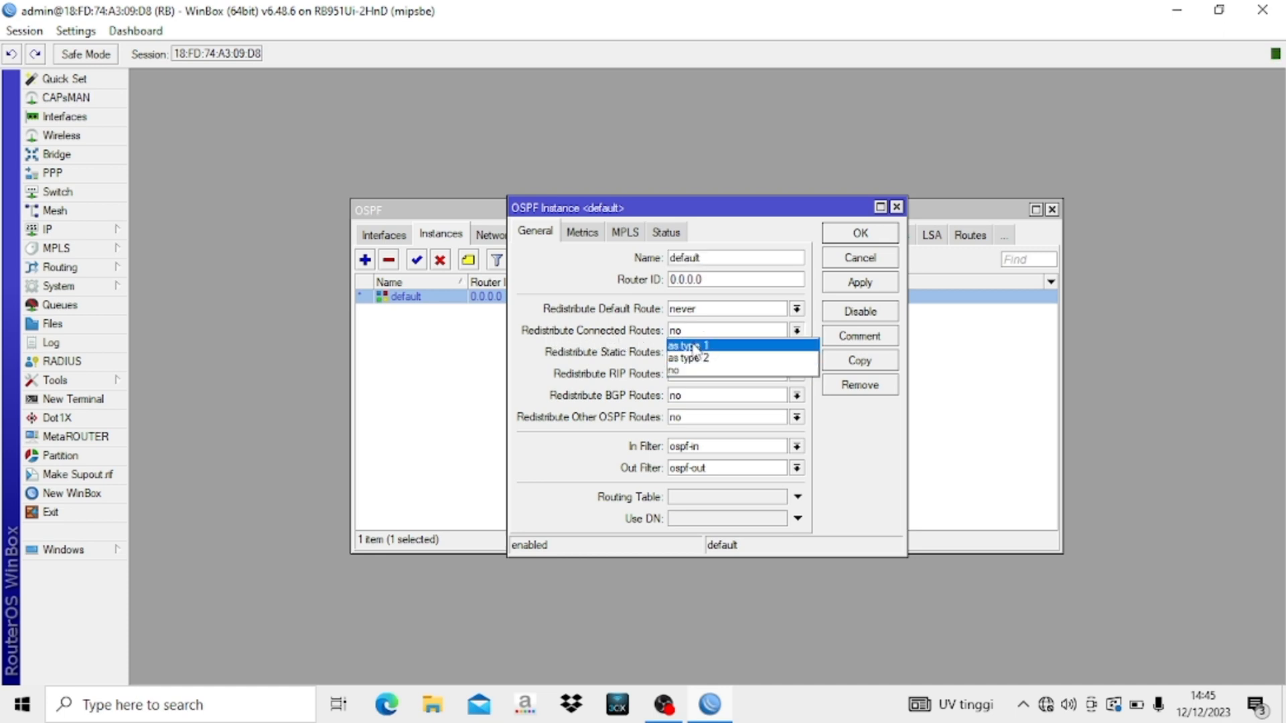
click(695, 346)
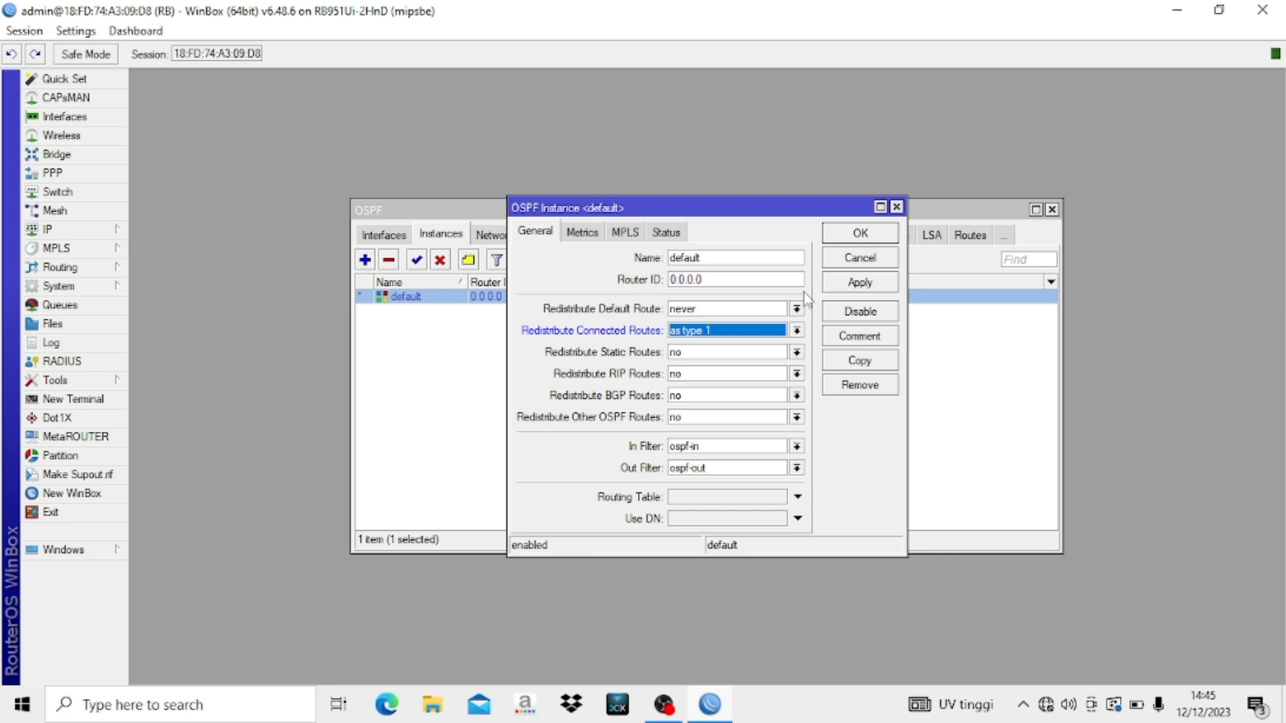
click(853, 234)
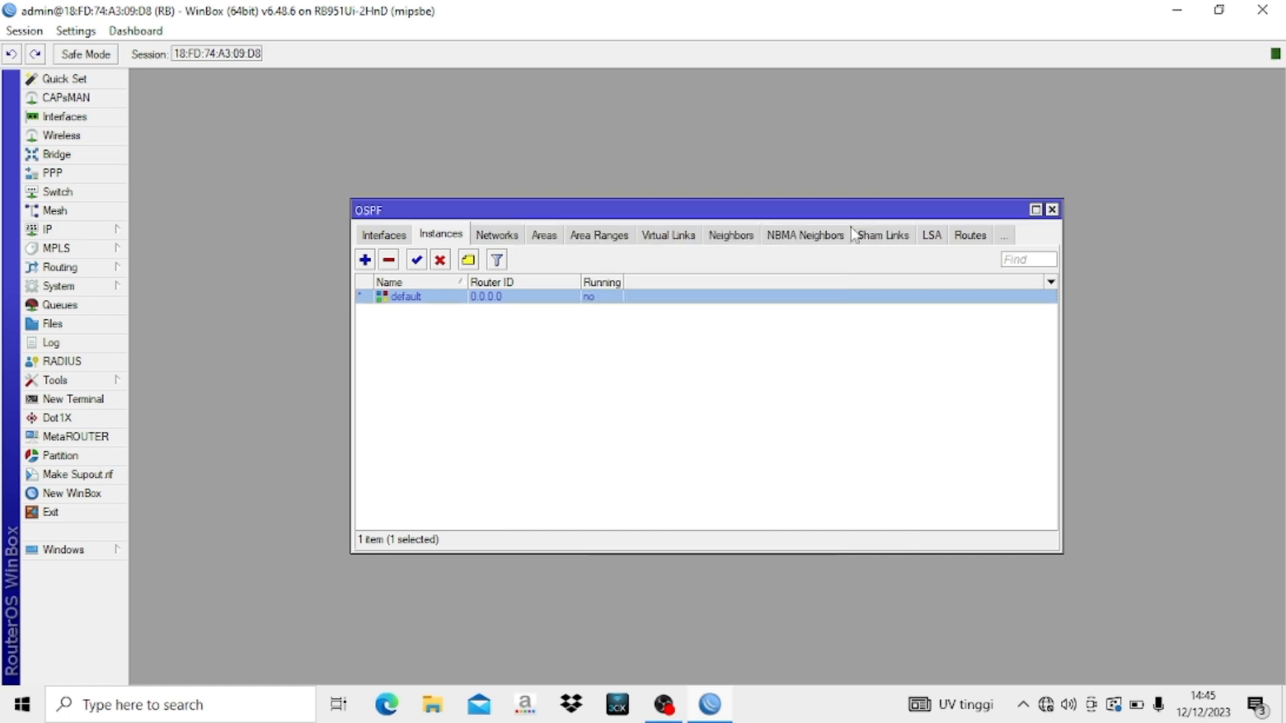
- Under OSPF Networks, add 192.168.100.0/24, 192.168.30.0/24 and 192.168.40.0/24, each in area backbone
click(499, 241)
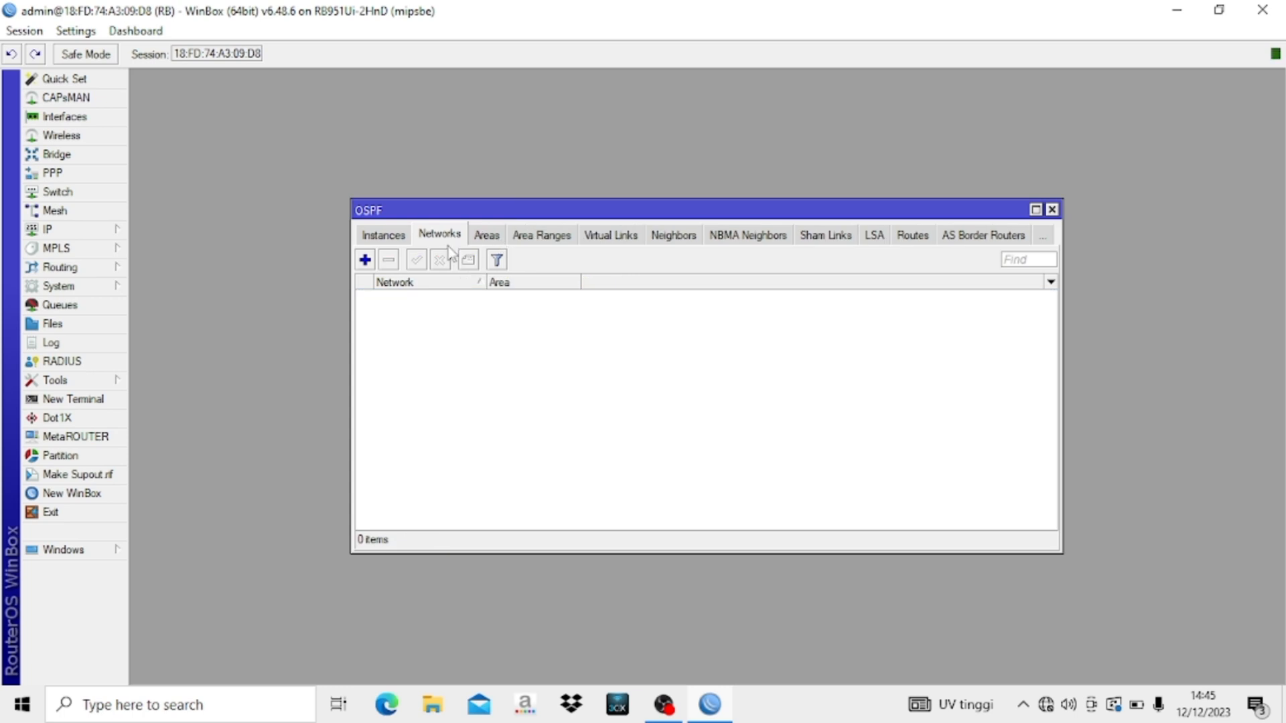
click(365, 260)
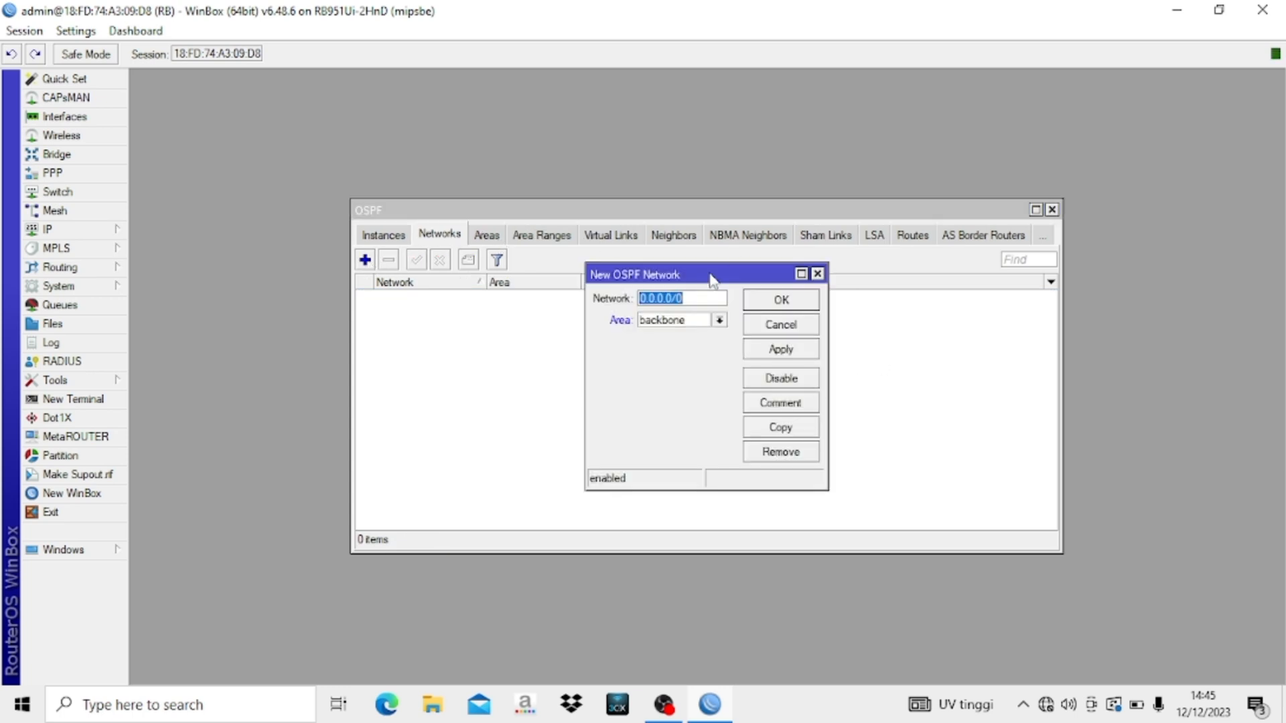
text(192.168.100.0/24)
click(780, 300)
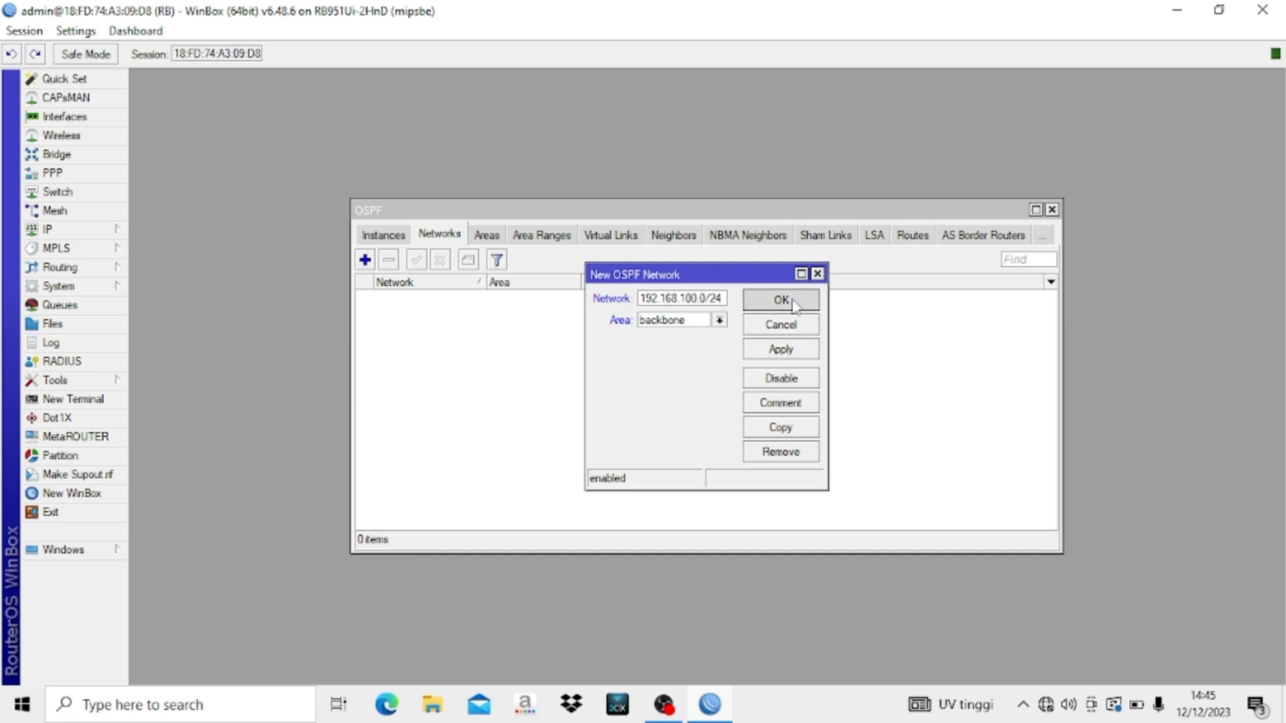
click(365, 261)
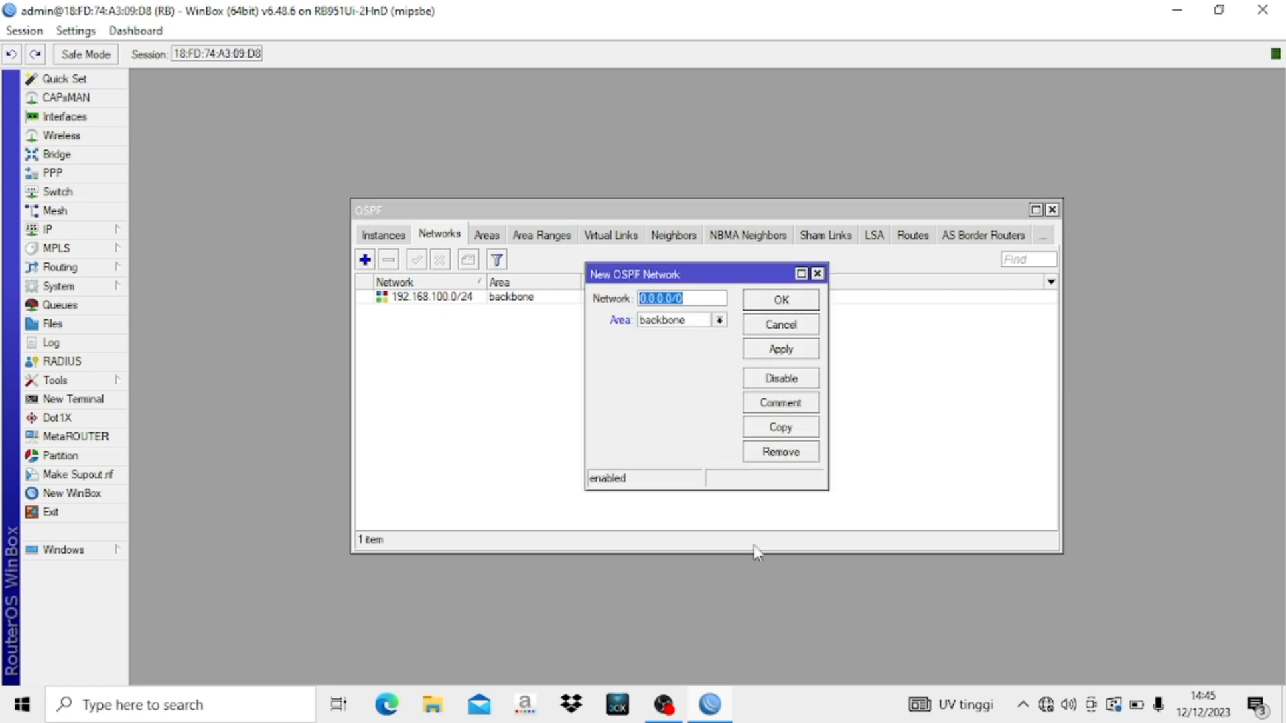
text(192.168.30.0/24)
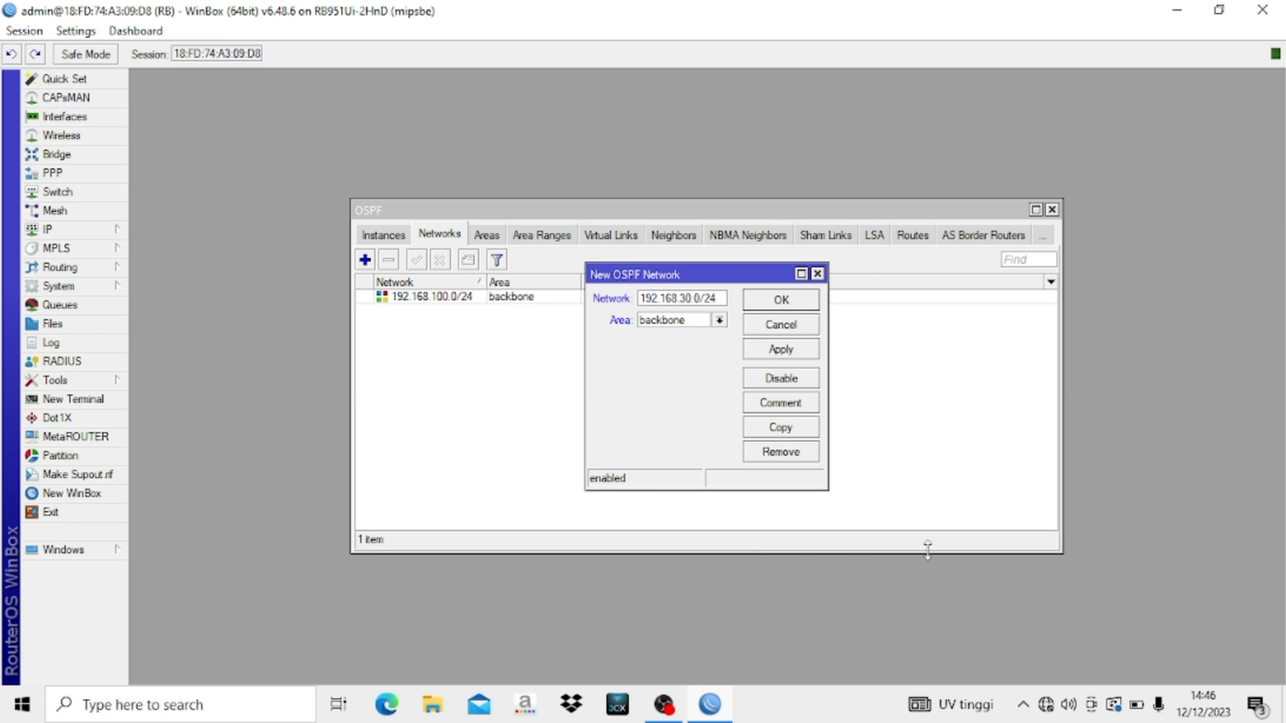
click(781, 301)
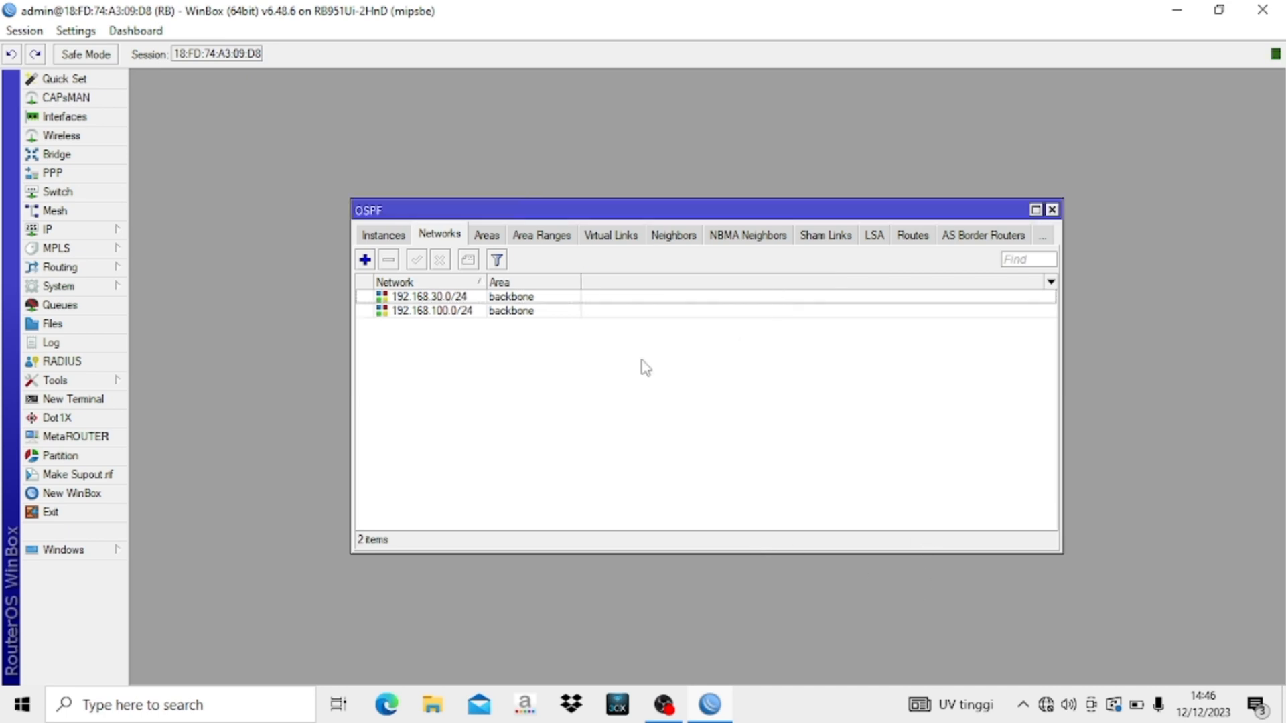
click(365, 260)
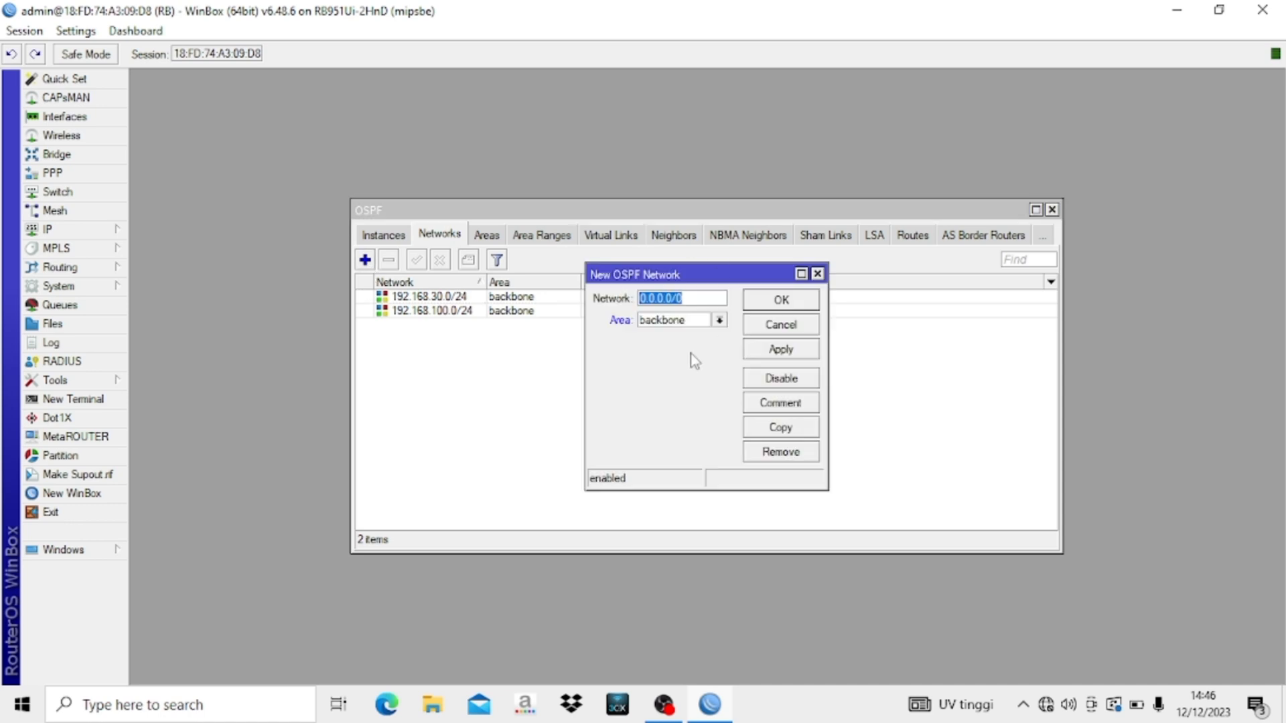
text(1)
text(92.168.40.0/24)
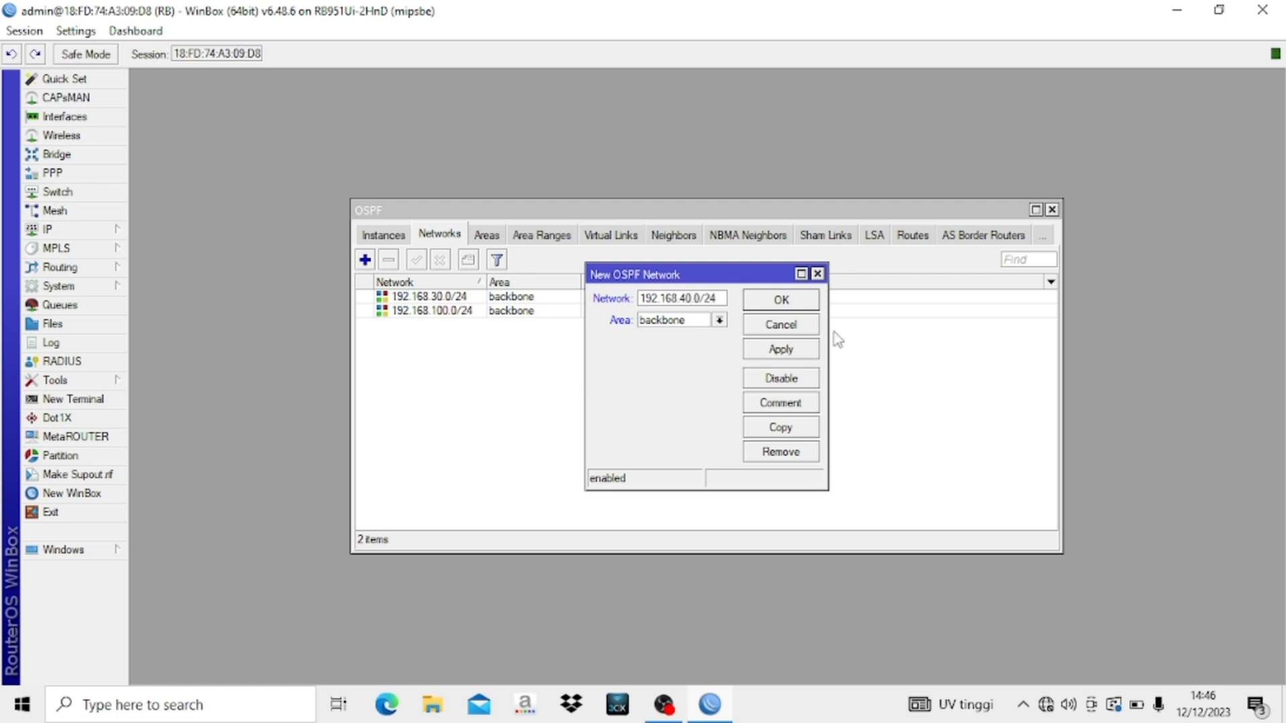
click(787, 302)
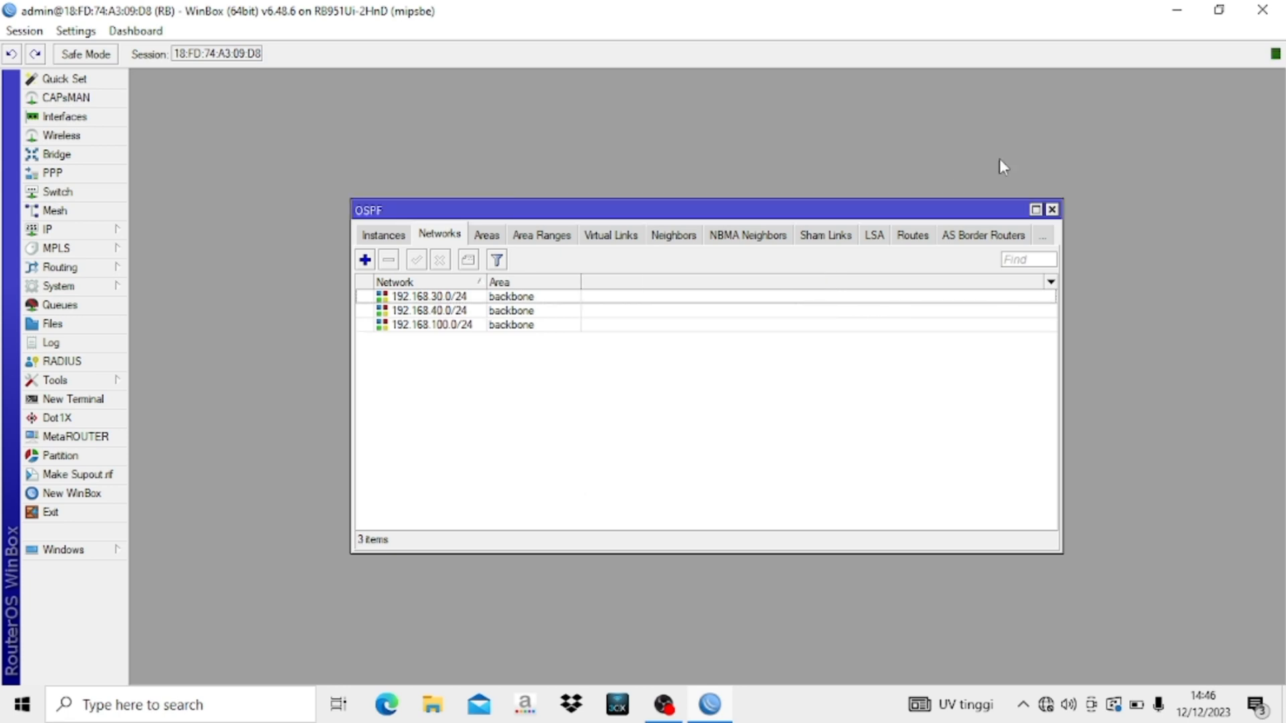
- Create a DHCP server on ether2-CLIENT with gateway 192.168.30.1 and a 00:10:00 lease
click(1051, 209)
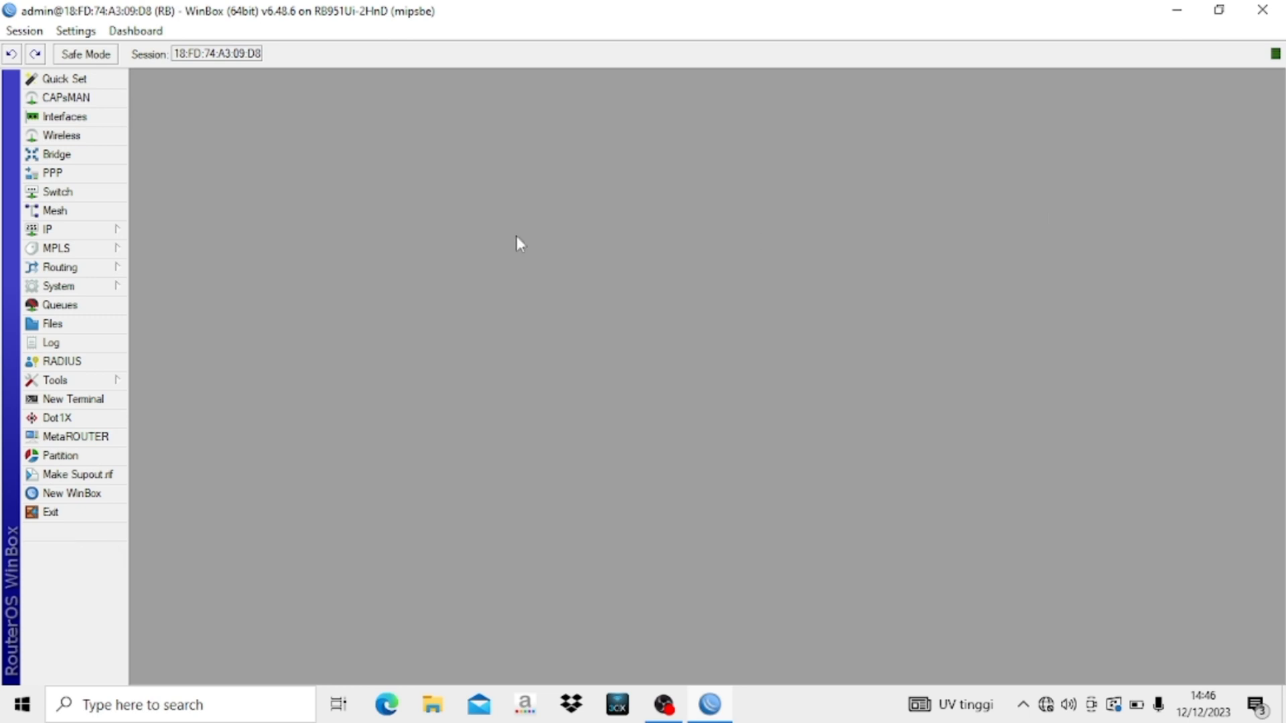
click(62, 235)
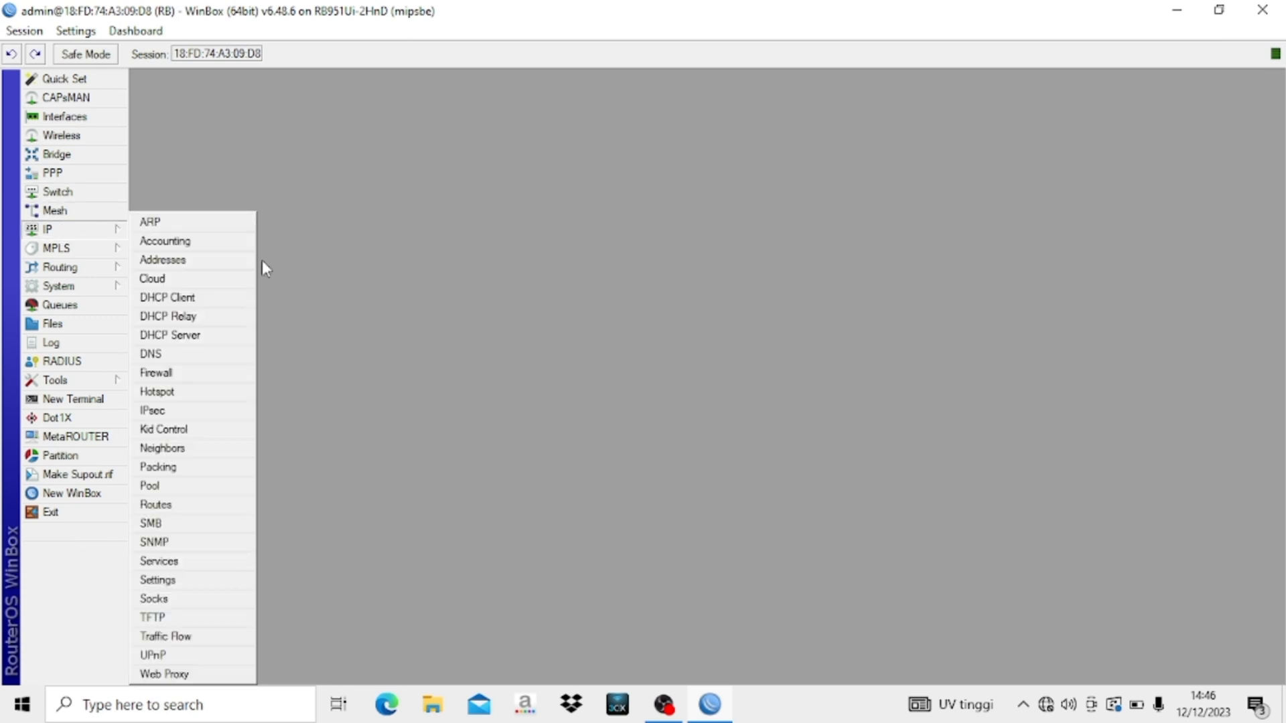
click(220, 337)
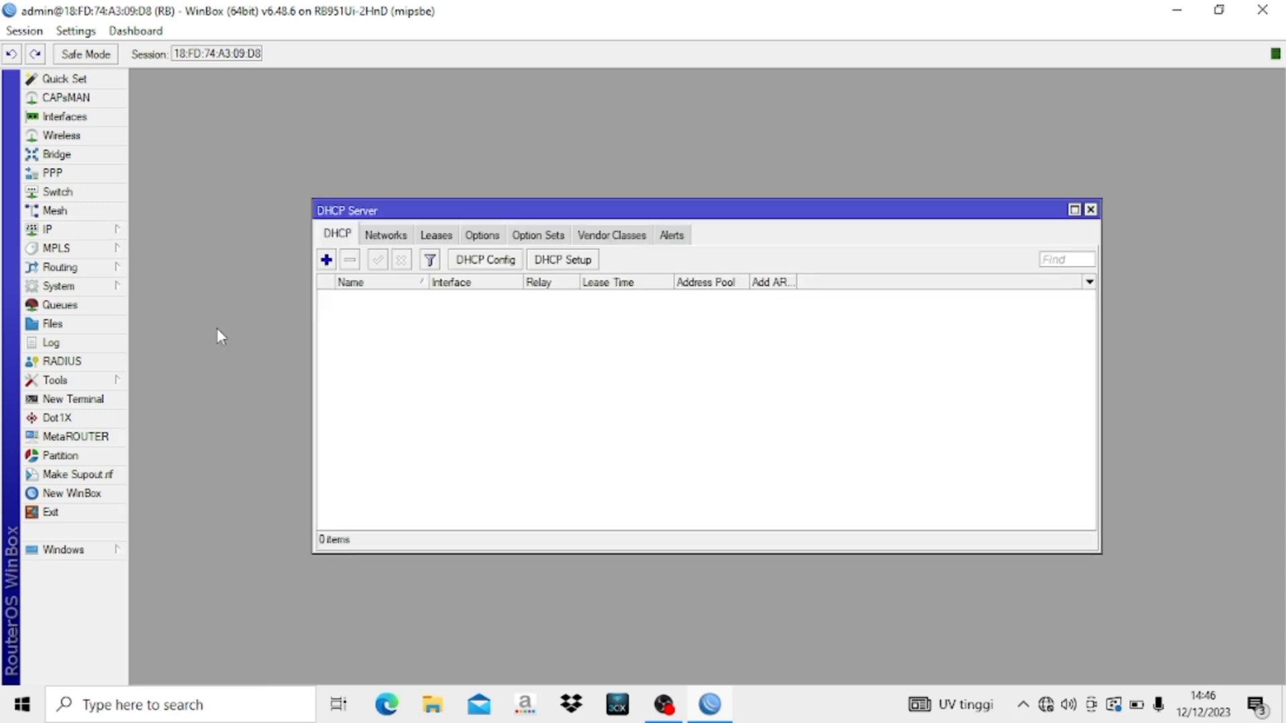
click(567, 265)
click(779, 376)
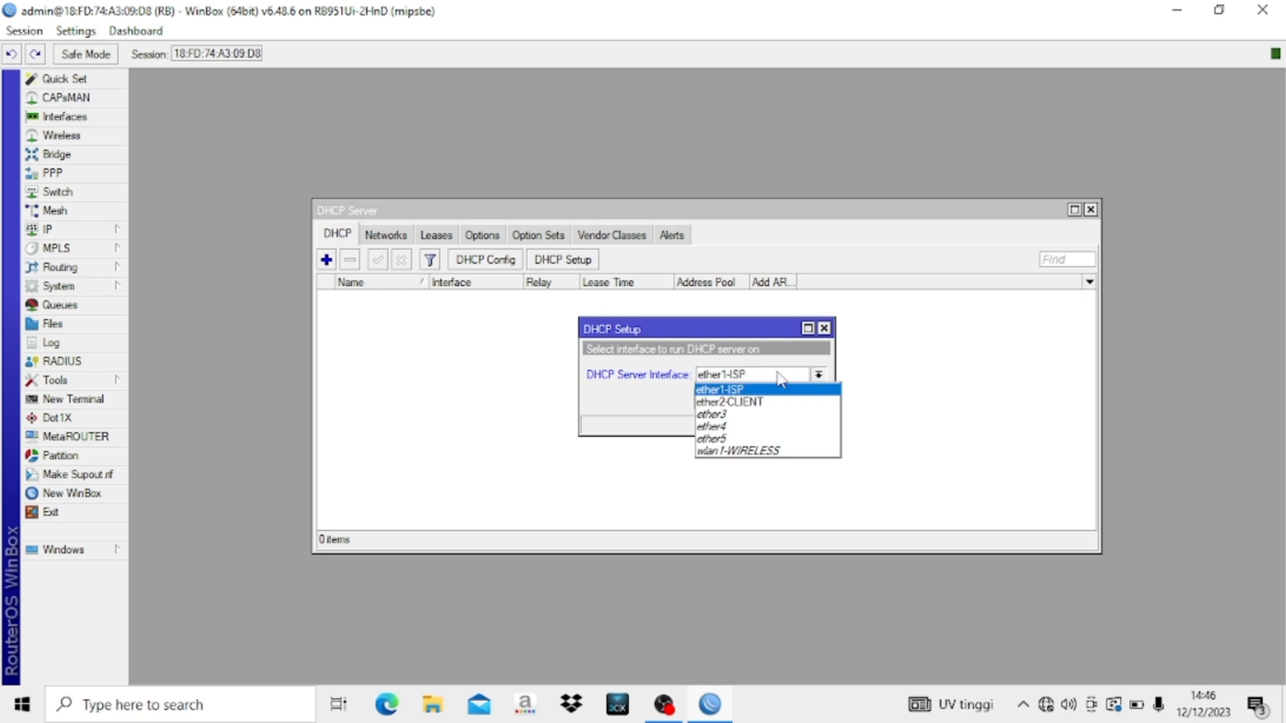
click(754, 404)
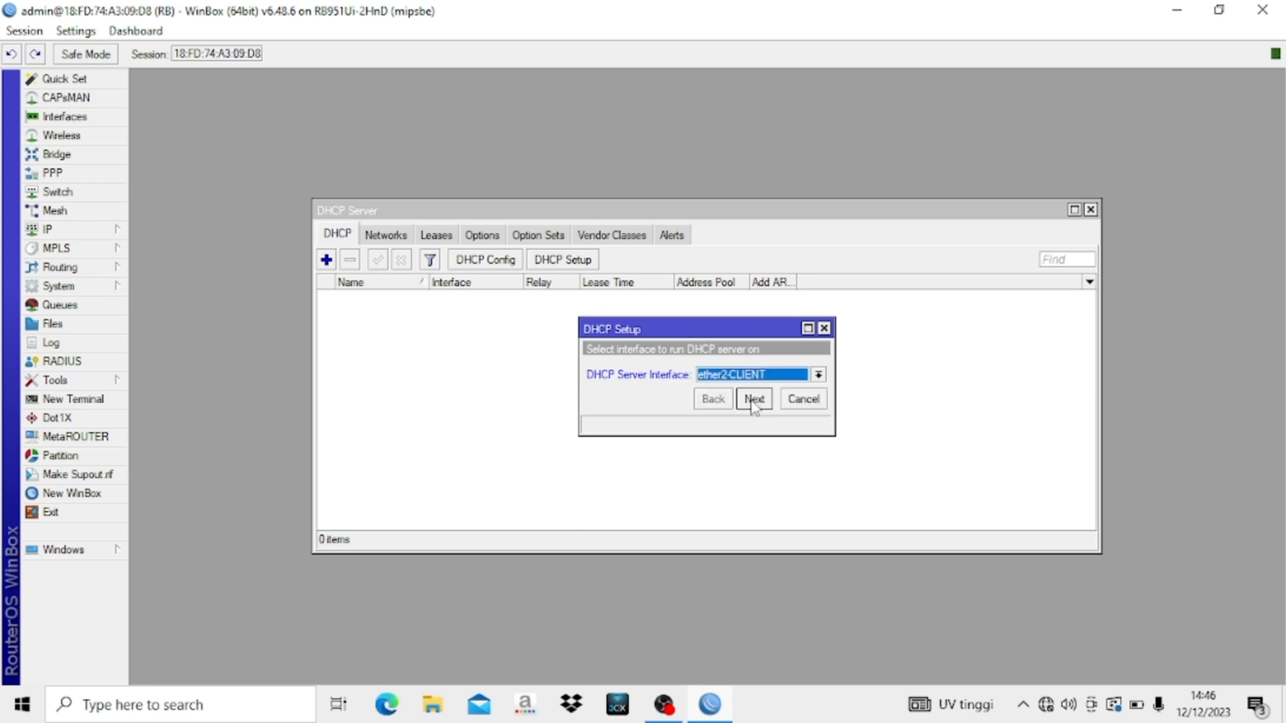
click(754, 400)
click(754, 399)
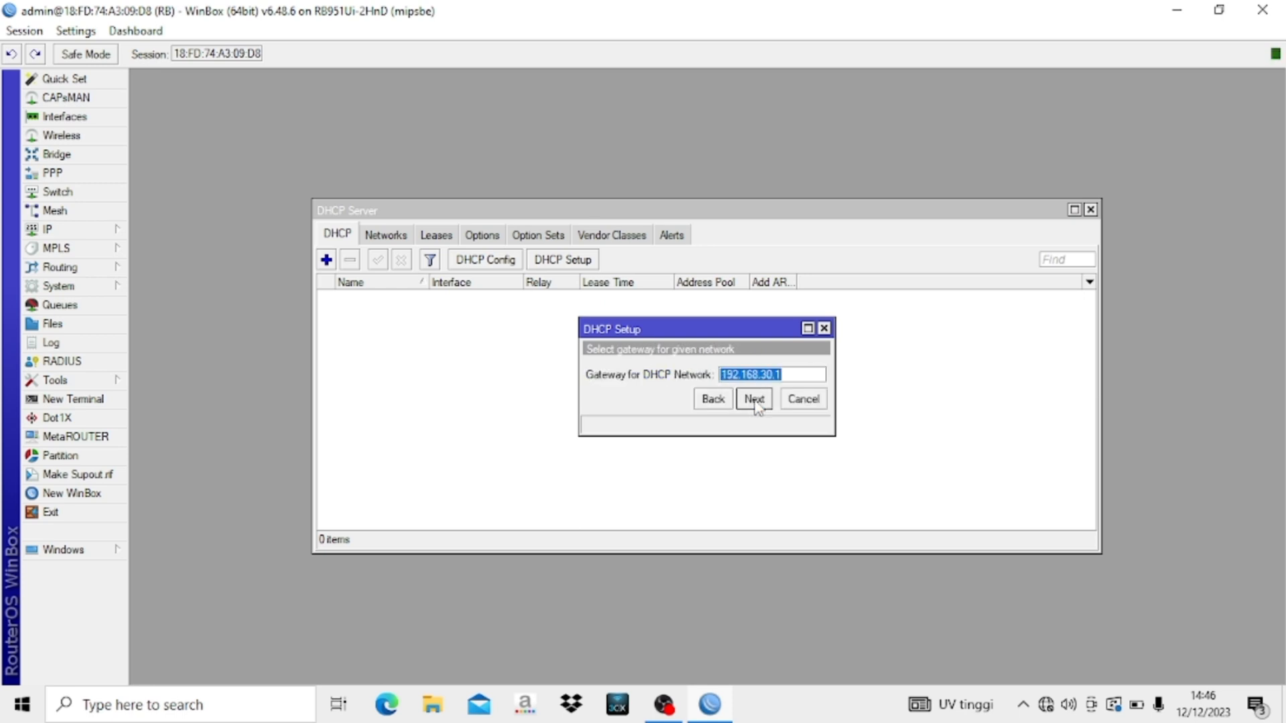
click(754, 399)
click(754, 399)
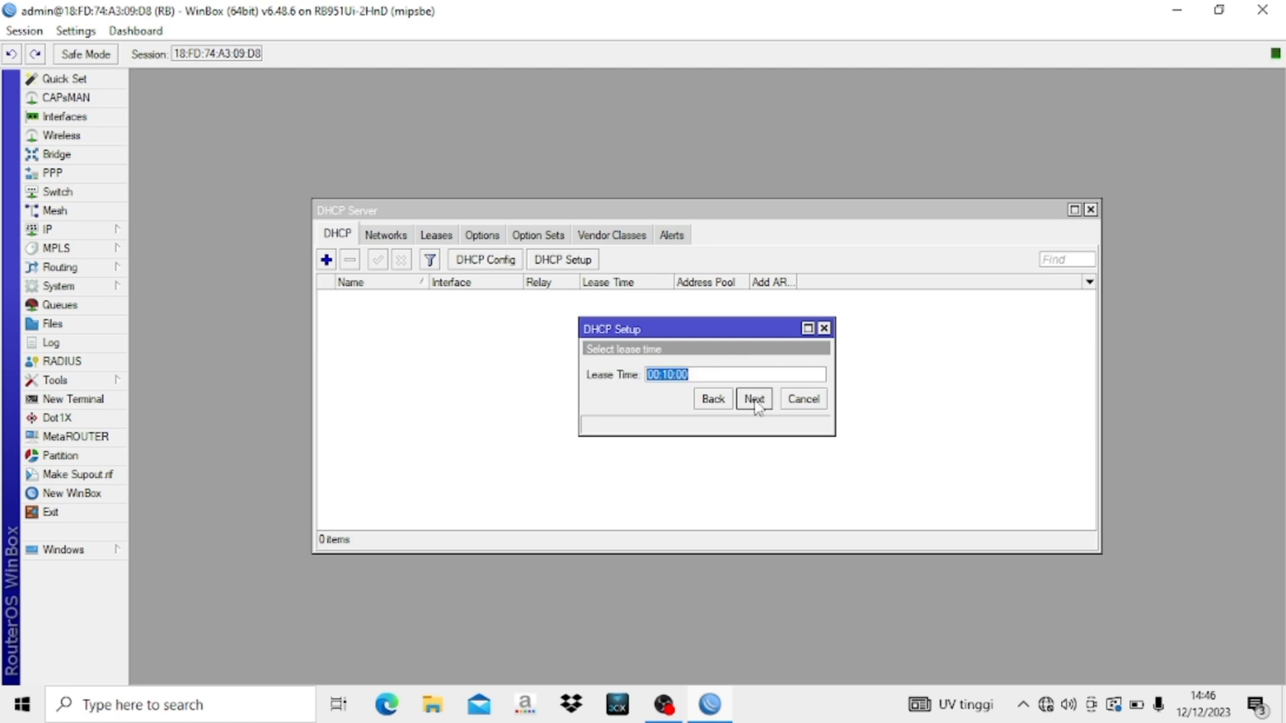
click(753, 399)
click(710, 371)
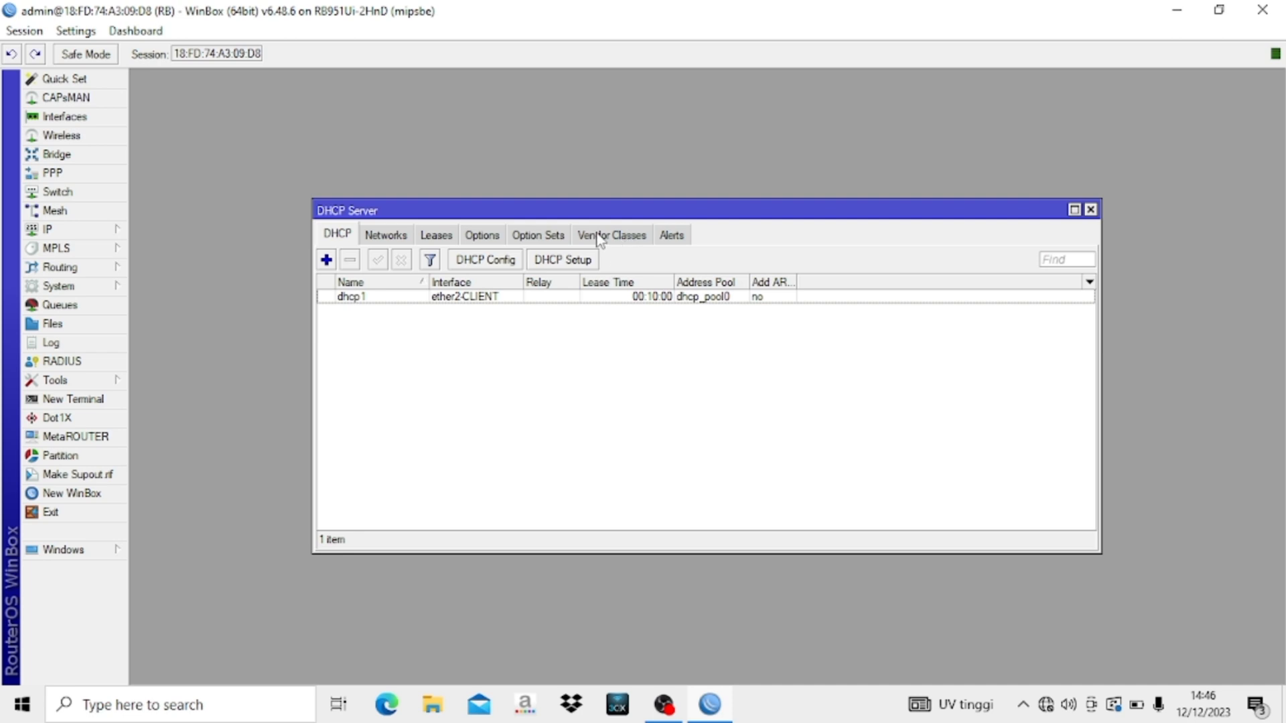
- Add a second DHCP server on wlan1-WIRELESS with DNS 192.168.100.1 and a 10-minute lease
click(562, 262)
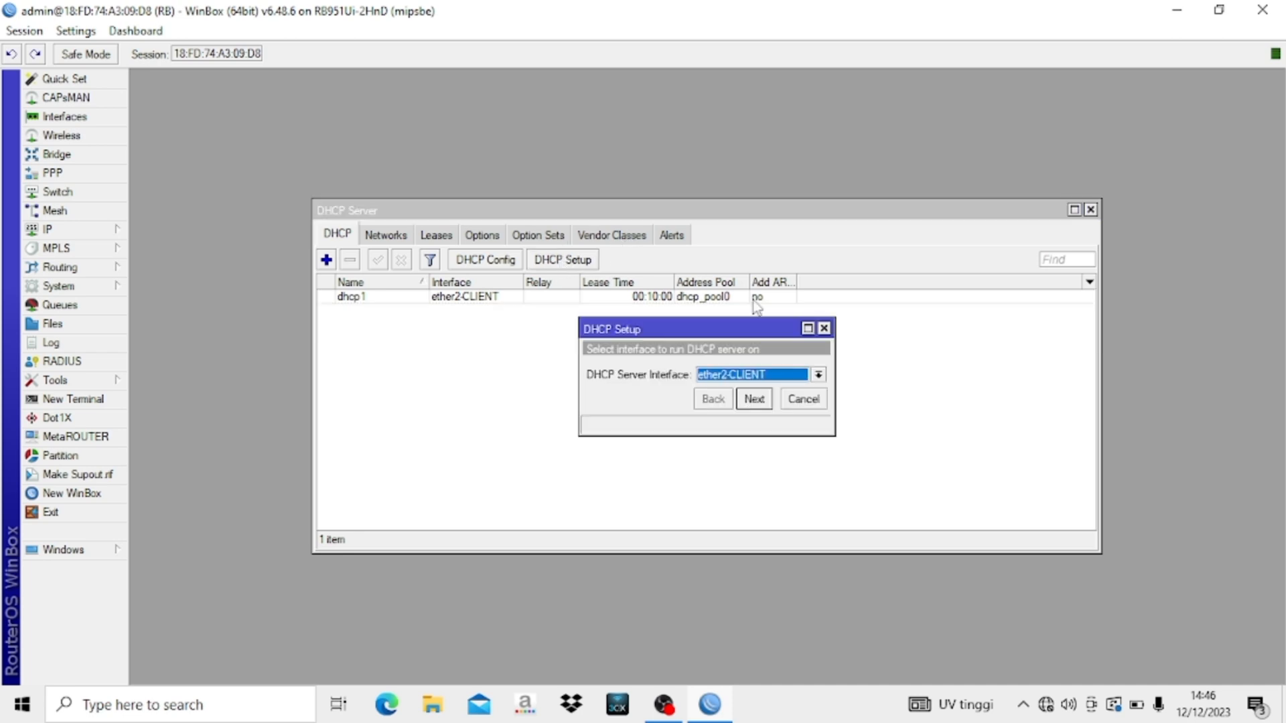
click(750, 377)
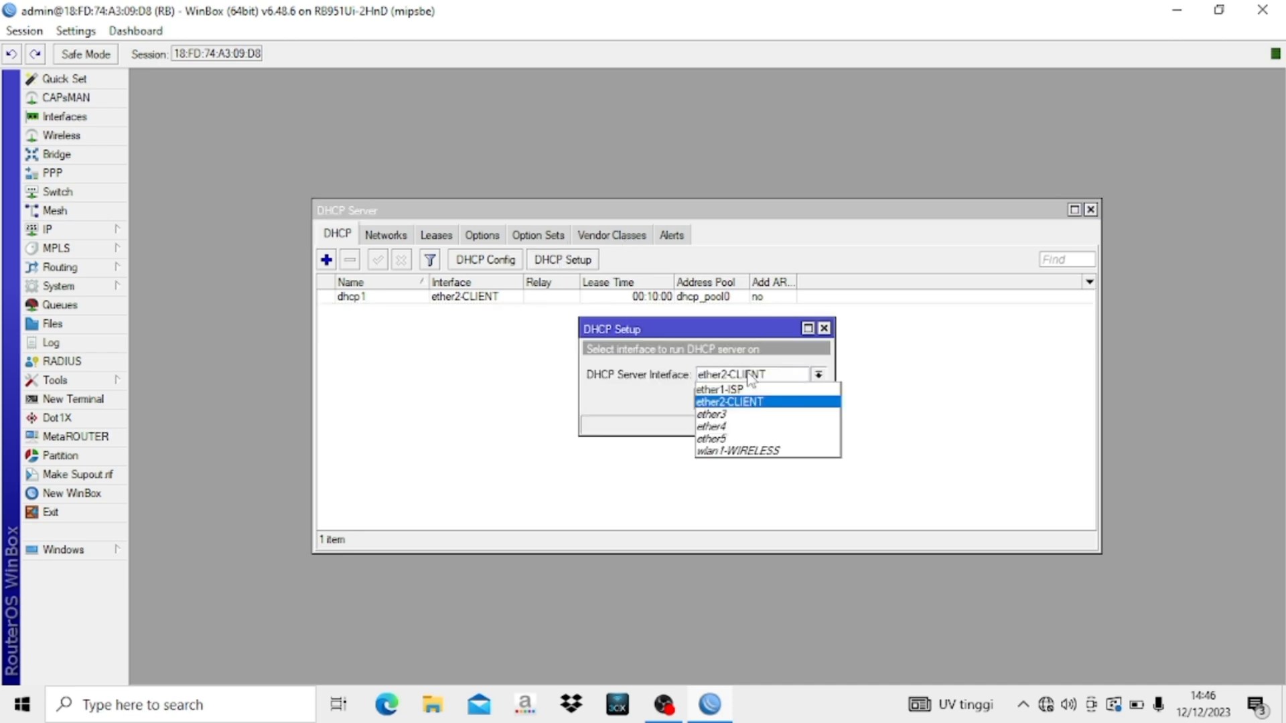
click(709, 451)
click(754, 400)
click(754, 400)
click(754, 399)
click(754, 400)
click(754, 400)
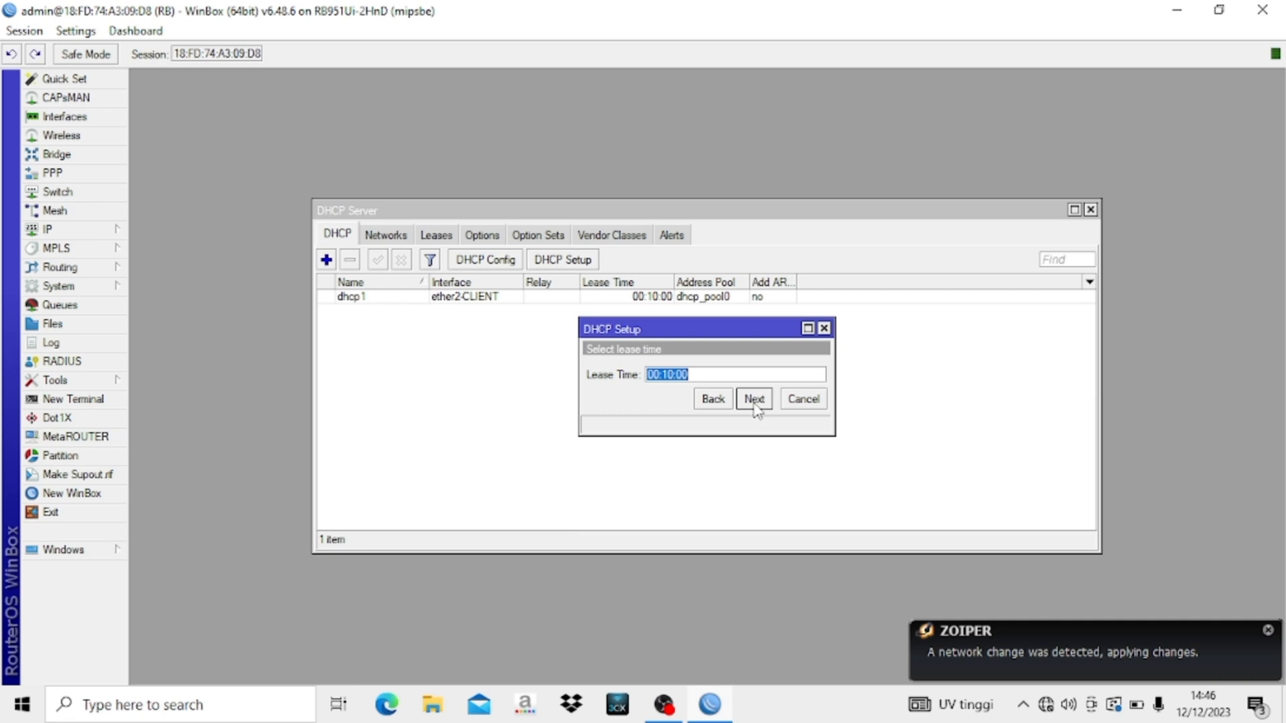
click(754, 400)
click(711, 371)
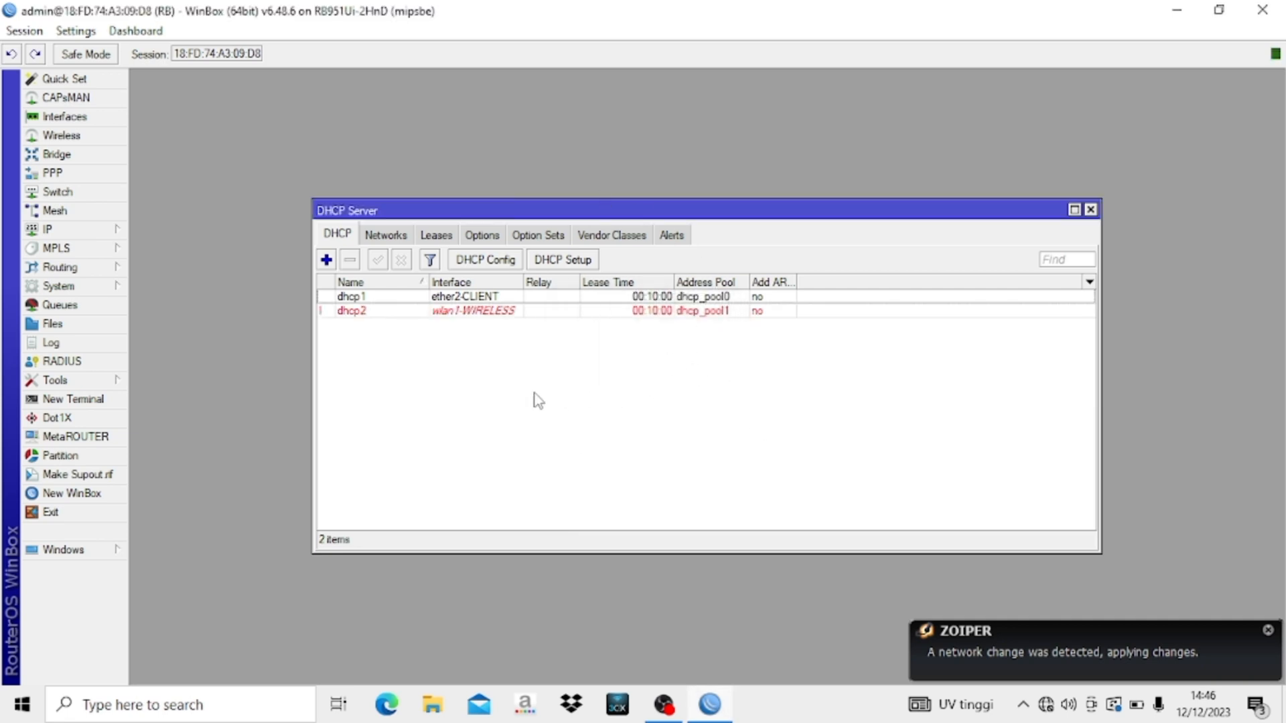
click(1090, 210)
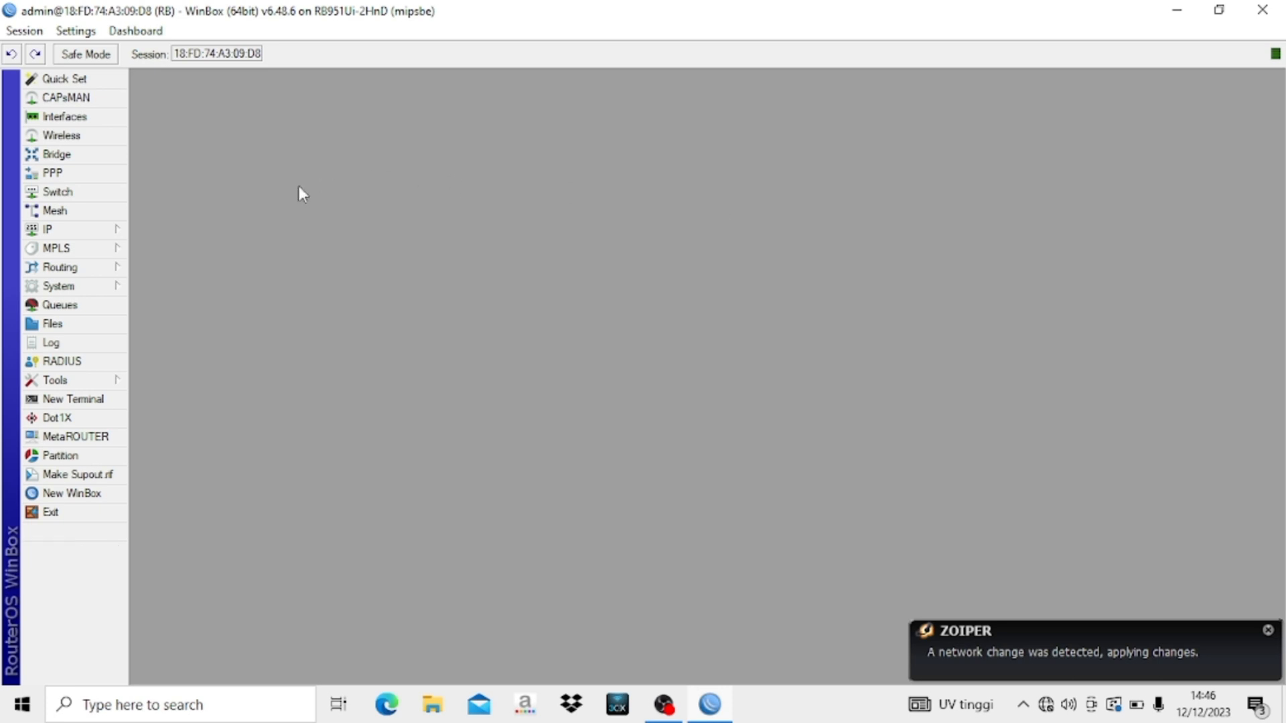
- Add a srcnat NAT rule with out-interface ether1-ISP and action masquerade
click(86, 229)
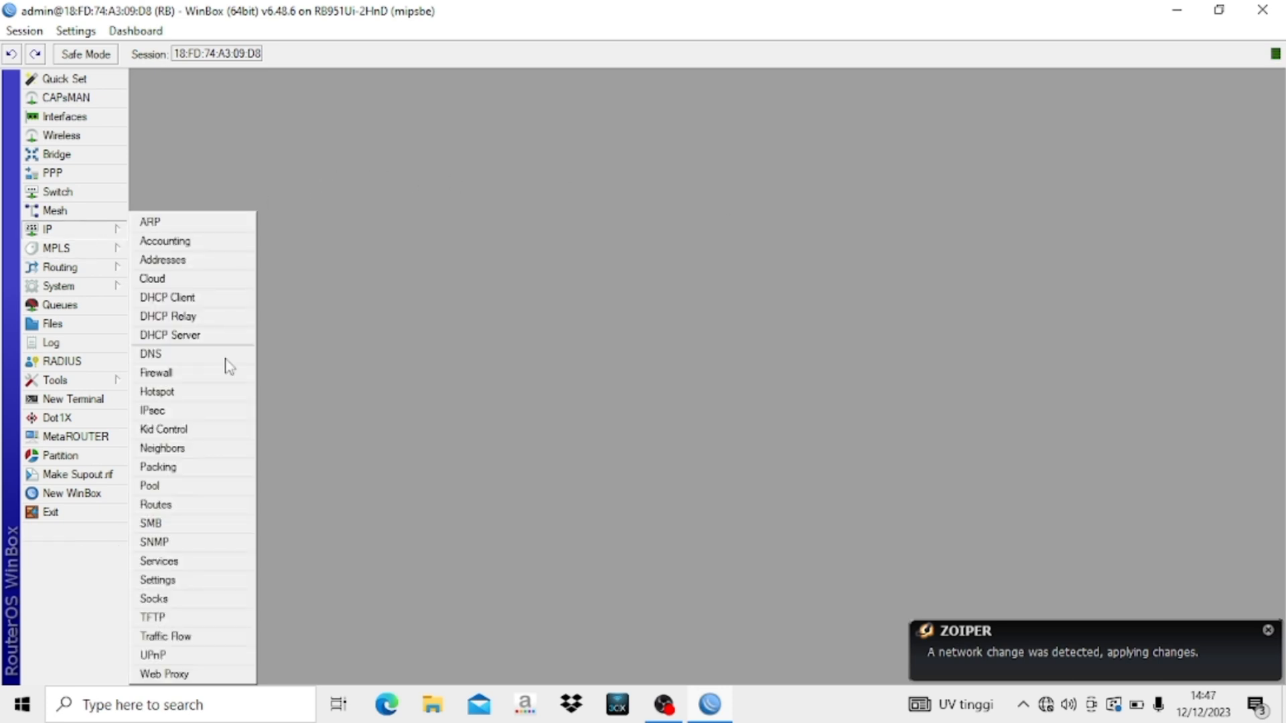
click(203, 372)
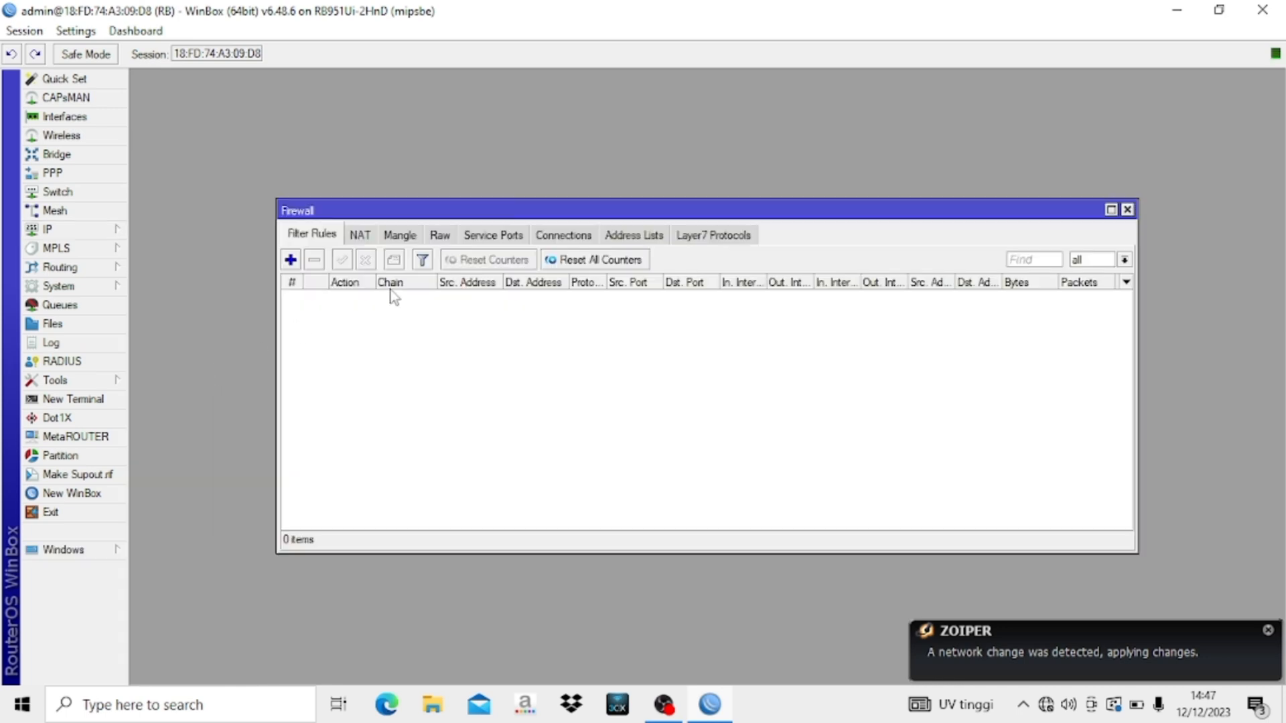
click(360, 238)
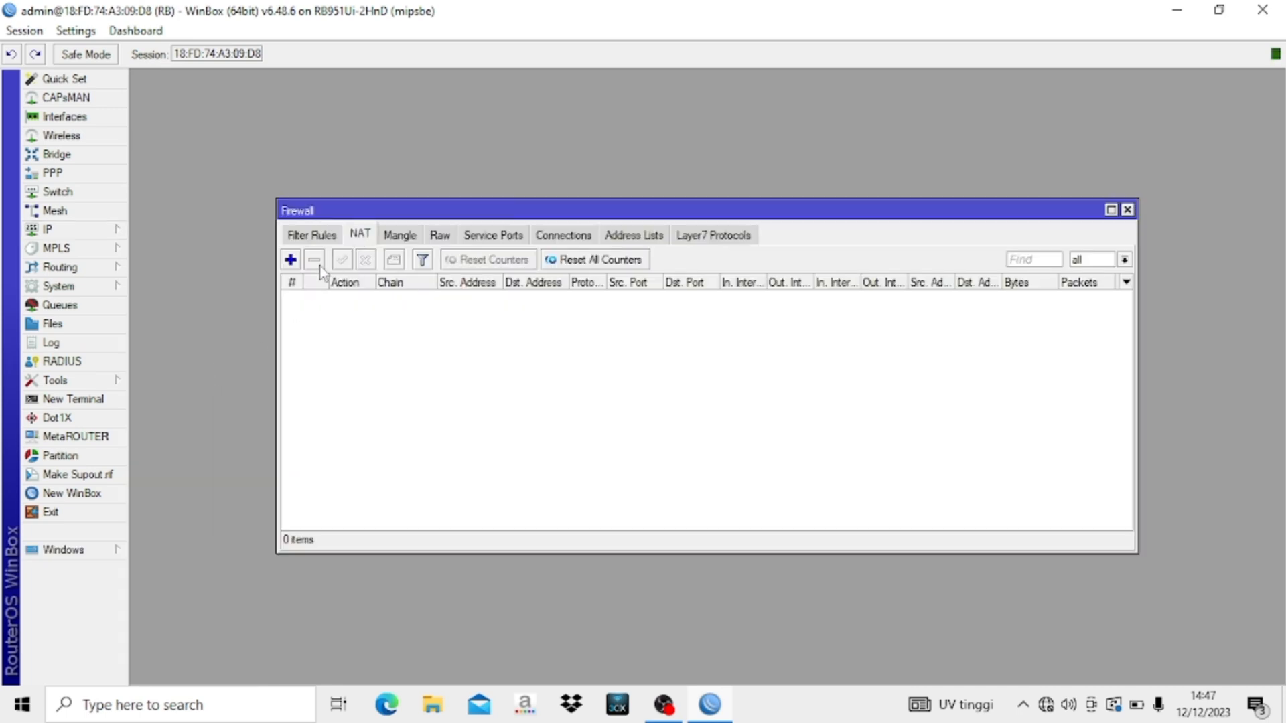
click(291, 260)
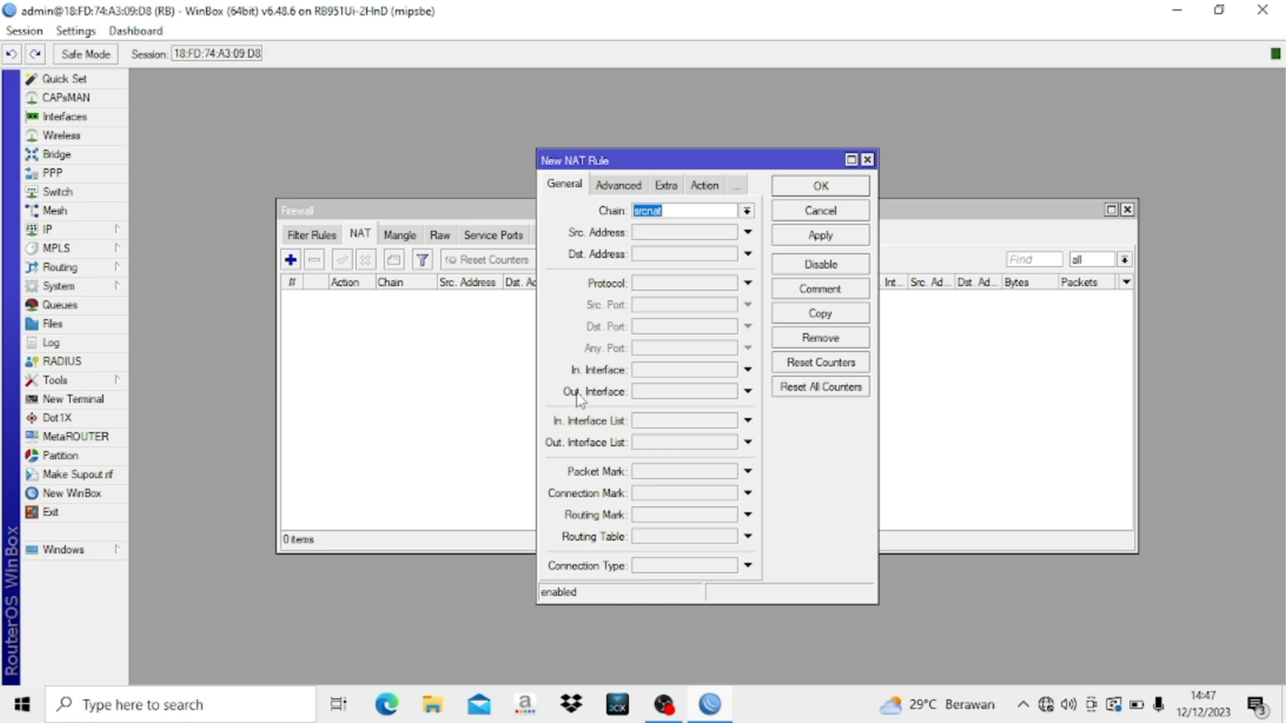
click(650, 394)
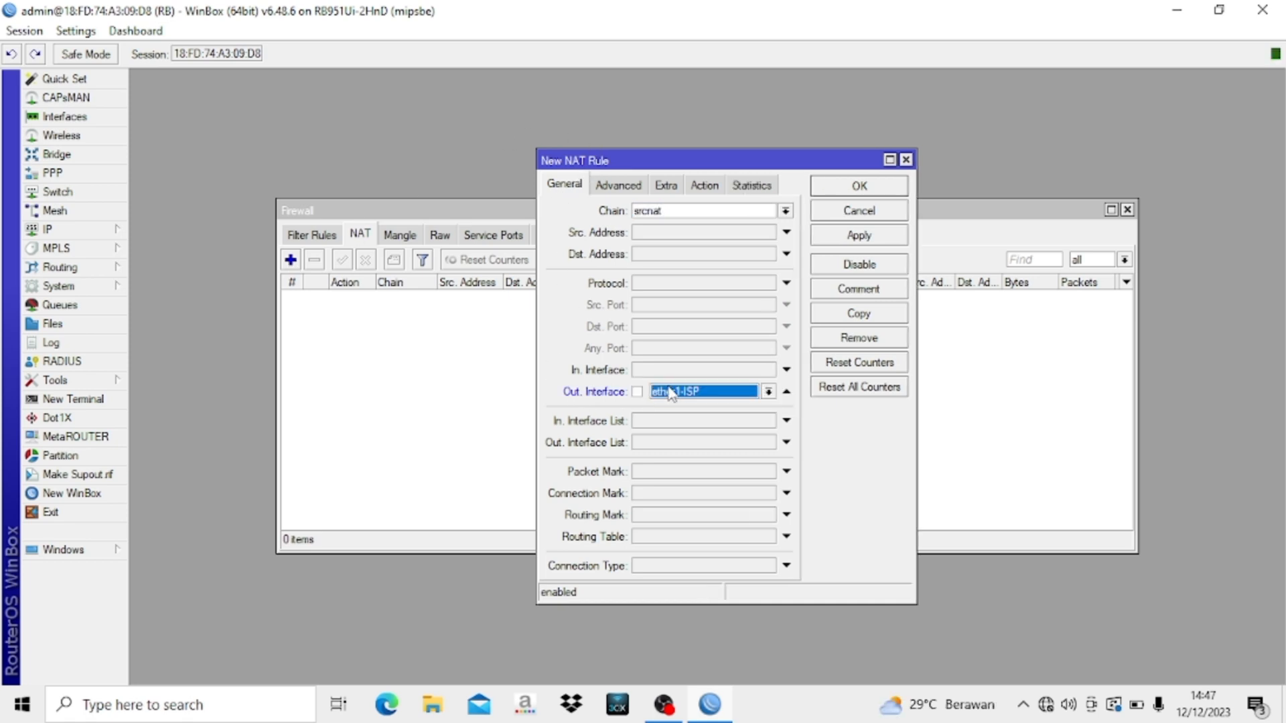
click(720, 191)
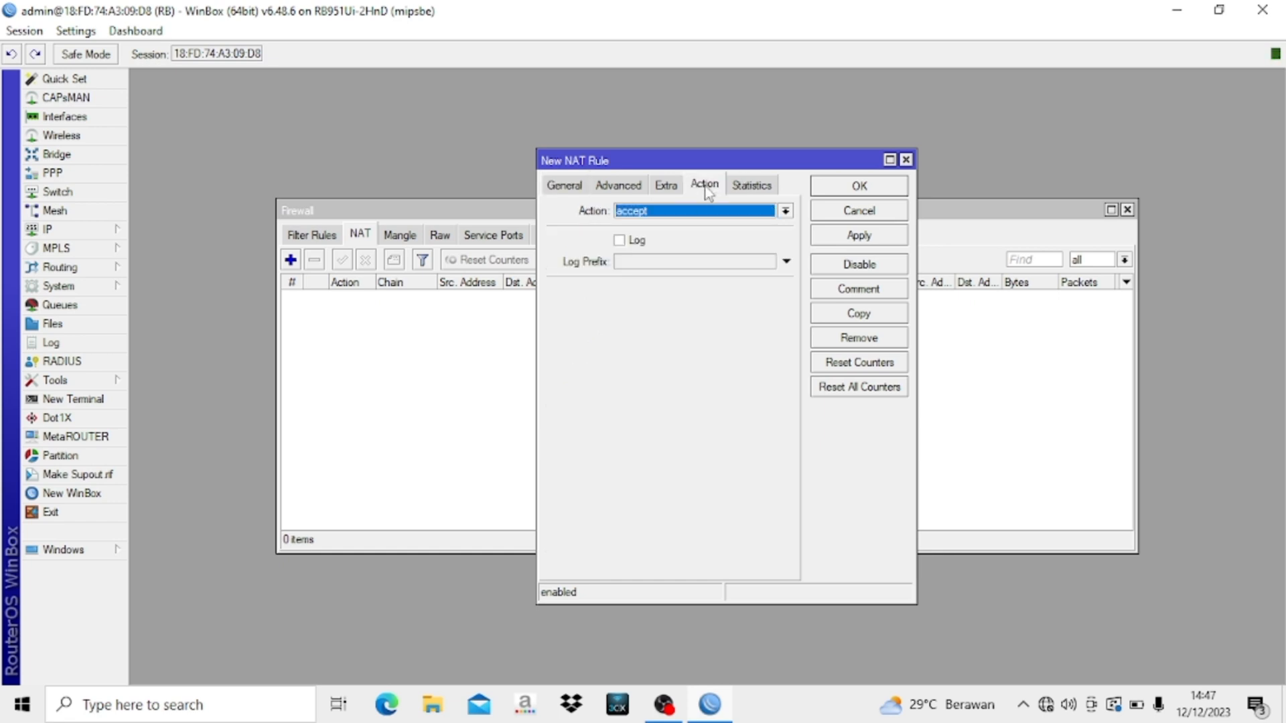
click(637, 215)
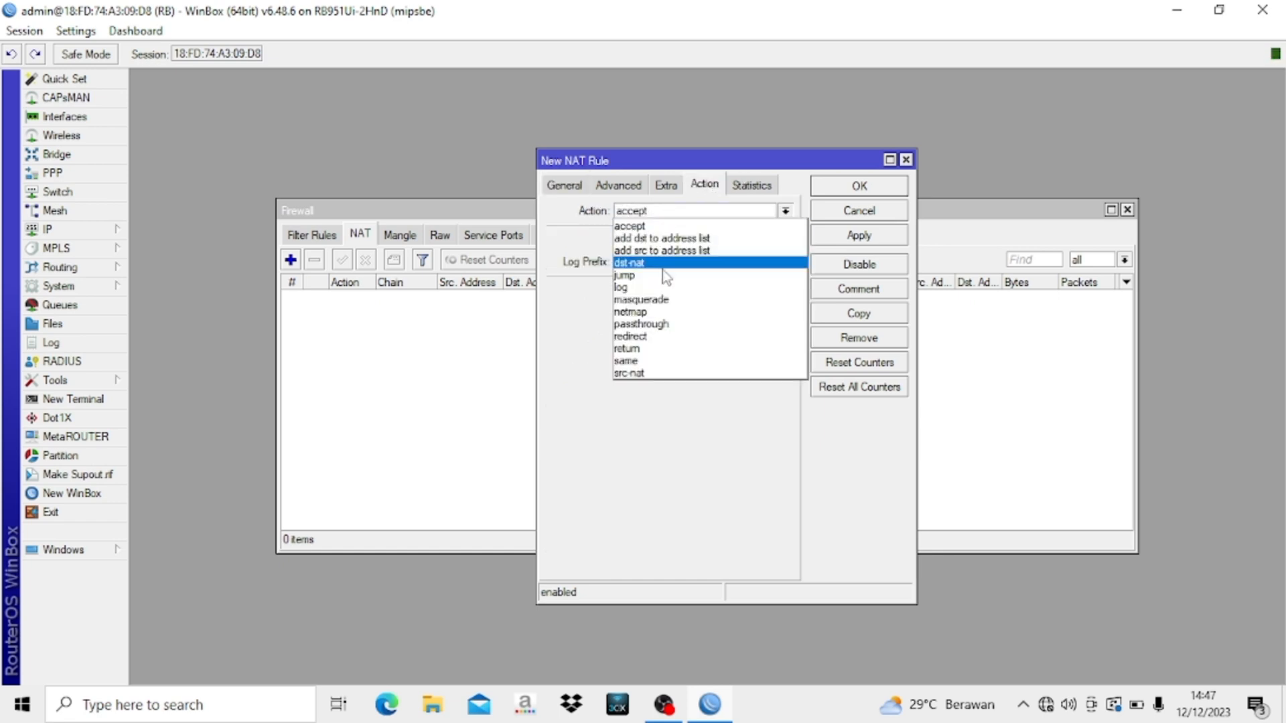
click(663, 296)
click(860, 187)
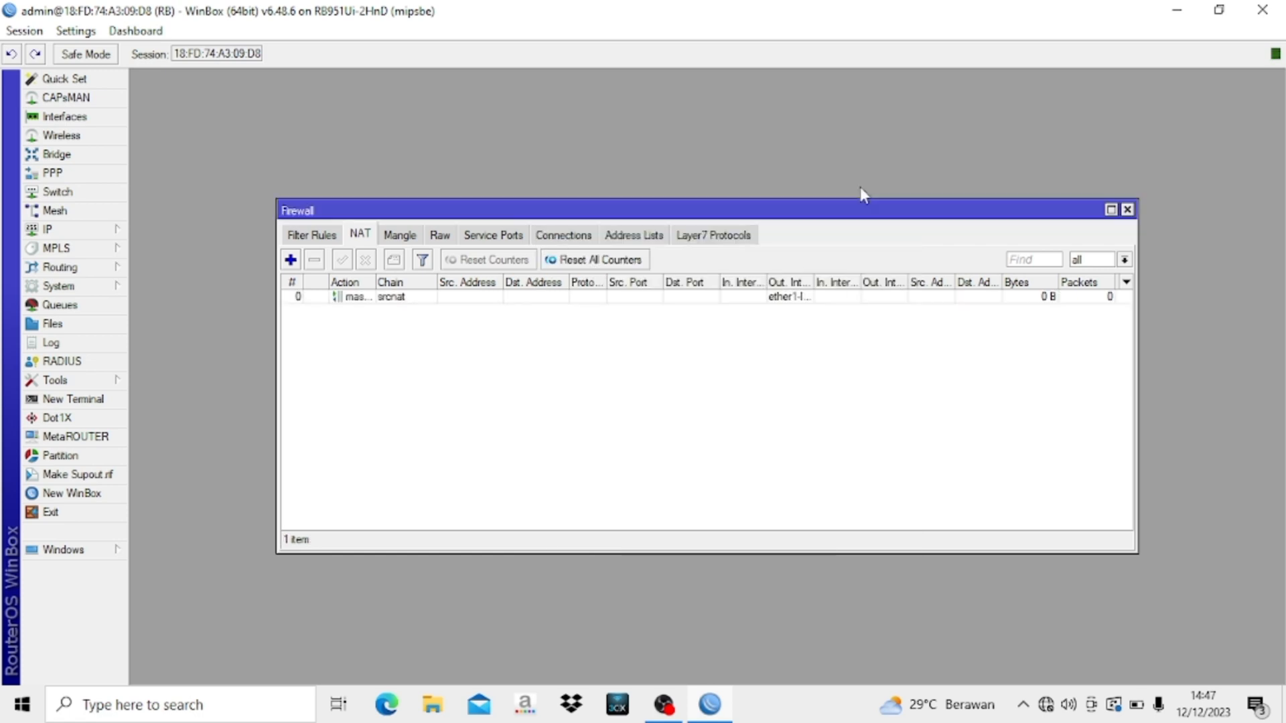
click(1127, 209)
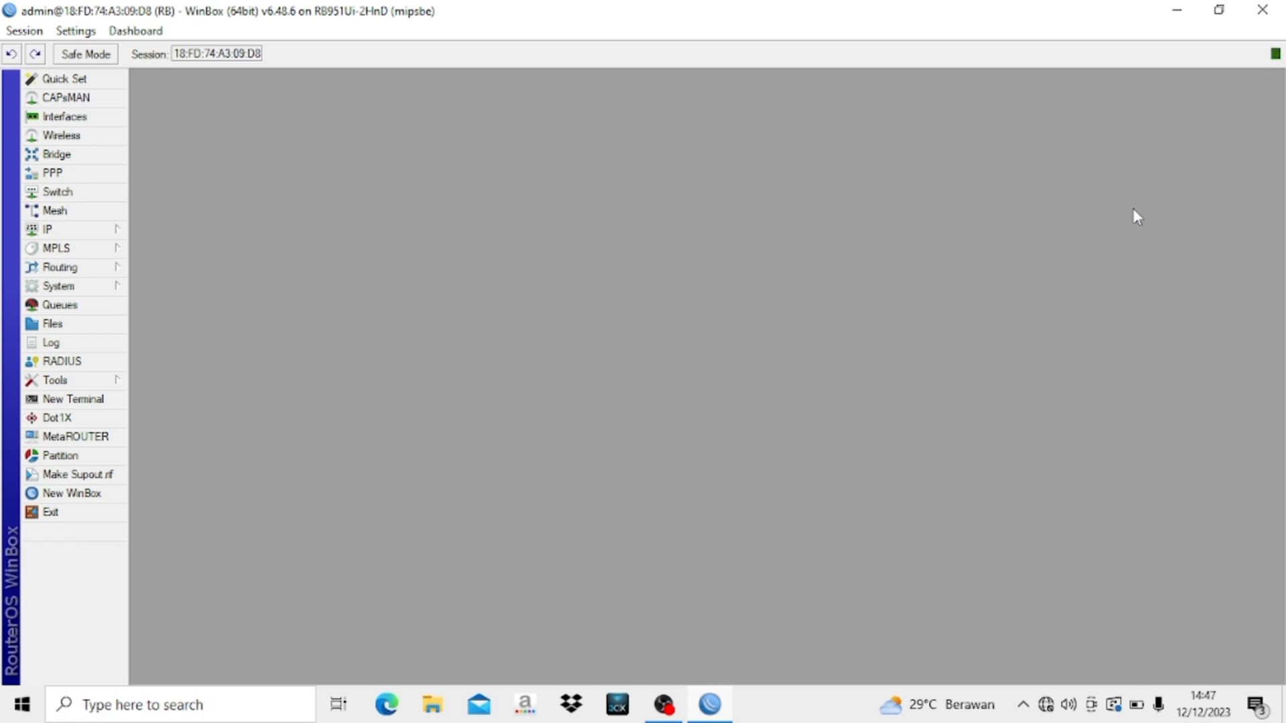
- Enable the wlan1-WIRELESS interface in the Wireless table
click(98, 141)
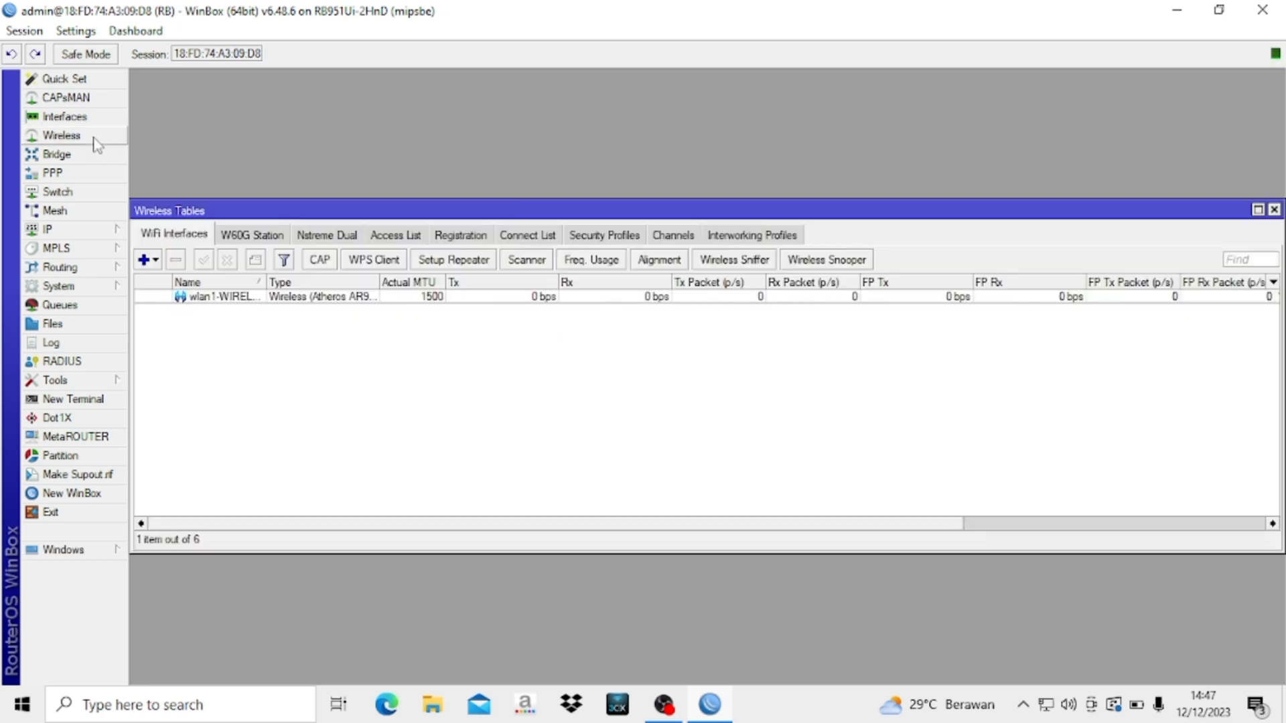
click(249, 297)
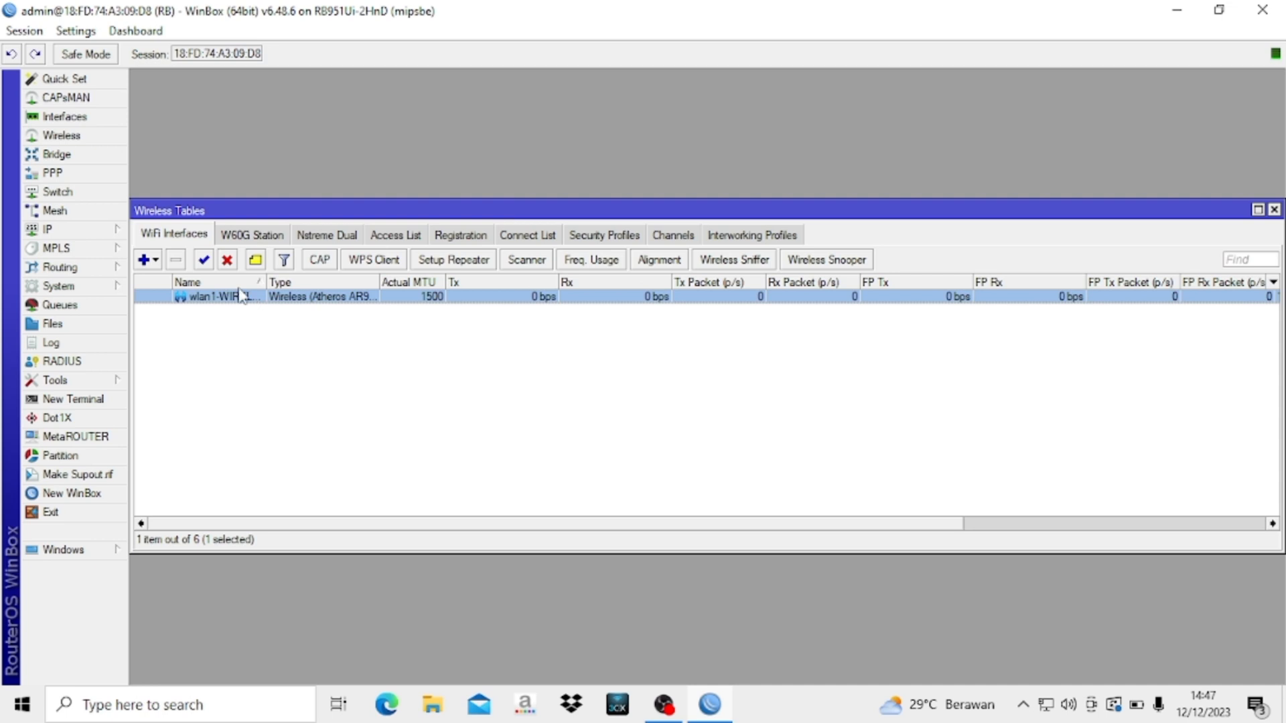
click(205, 260)
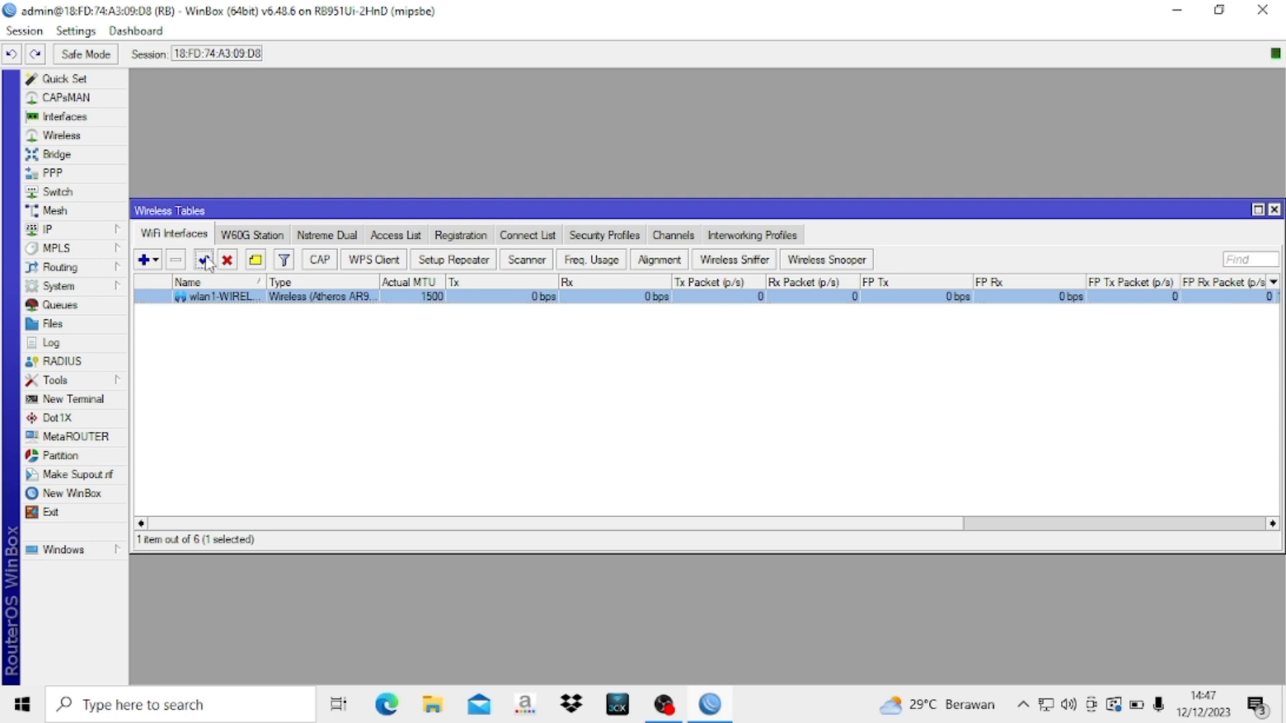
- Set wlan1-WIRELESS to ap bridge mode, band 2GHz-B/G/N, SSID YAAA
double_click(222, 300)
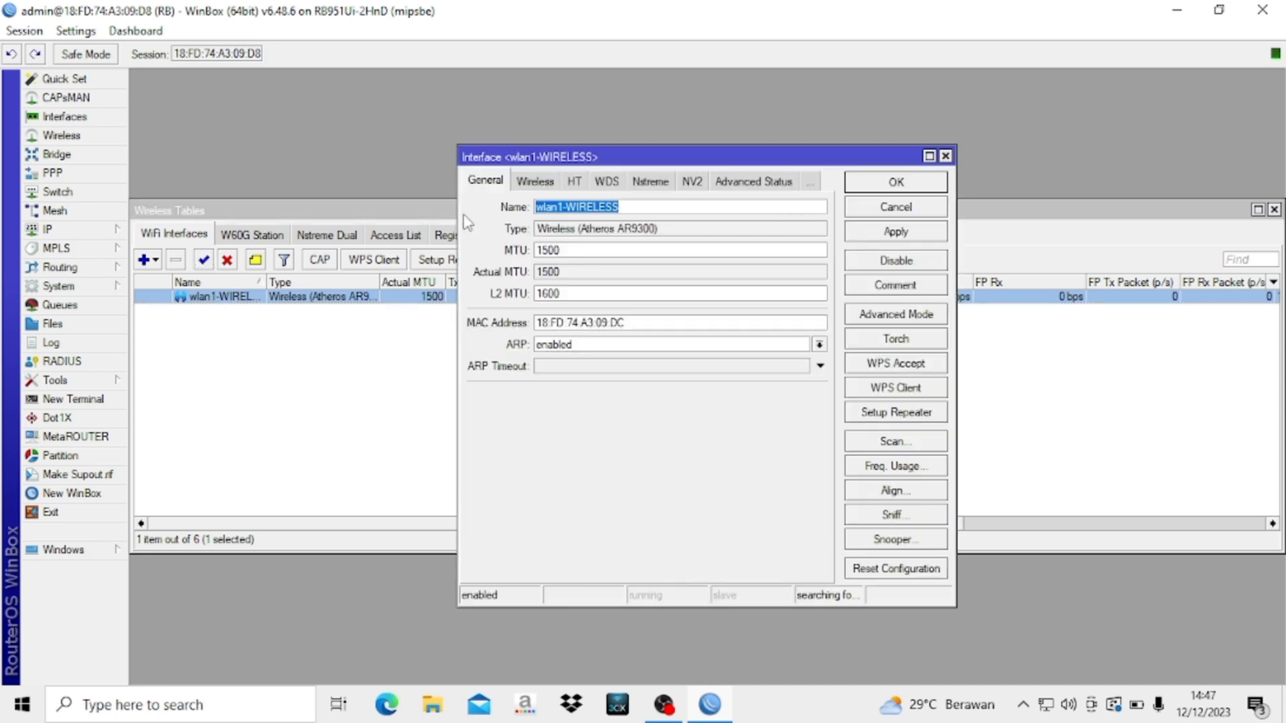
click(535, 189)
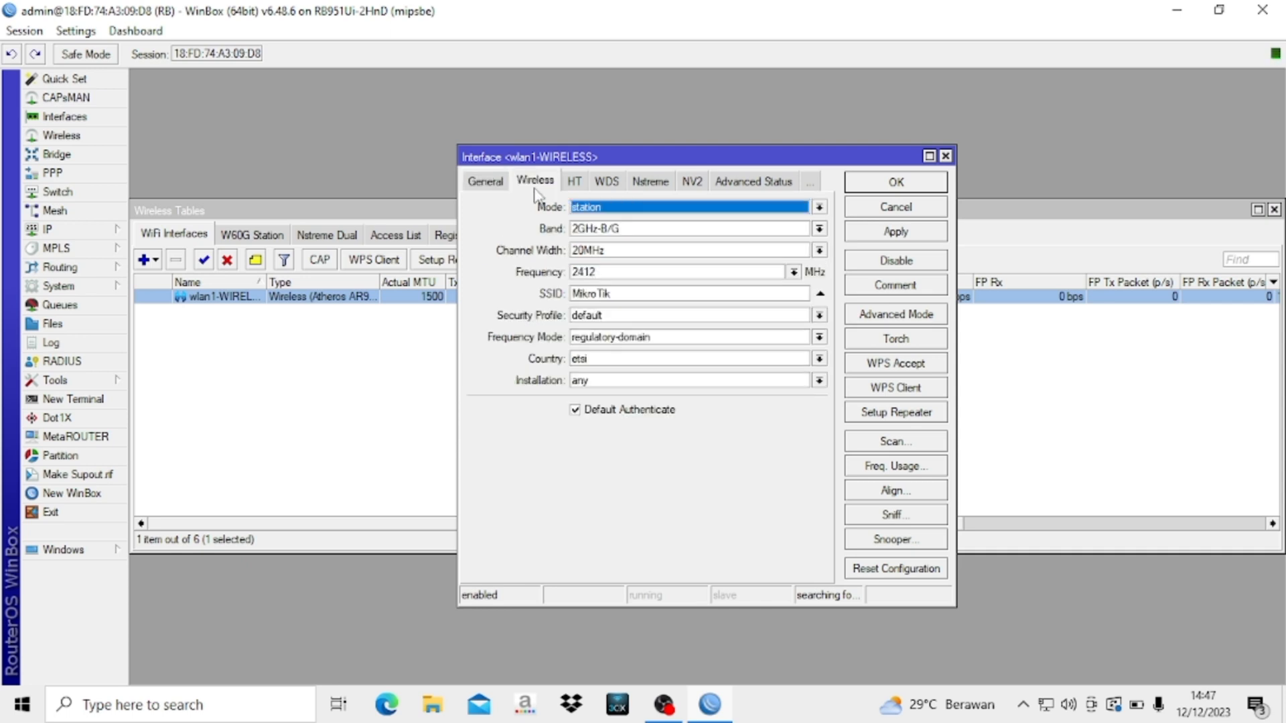
click(594, 209)
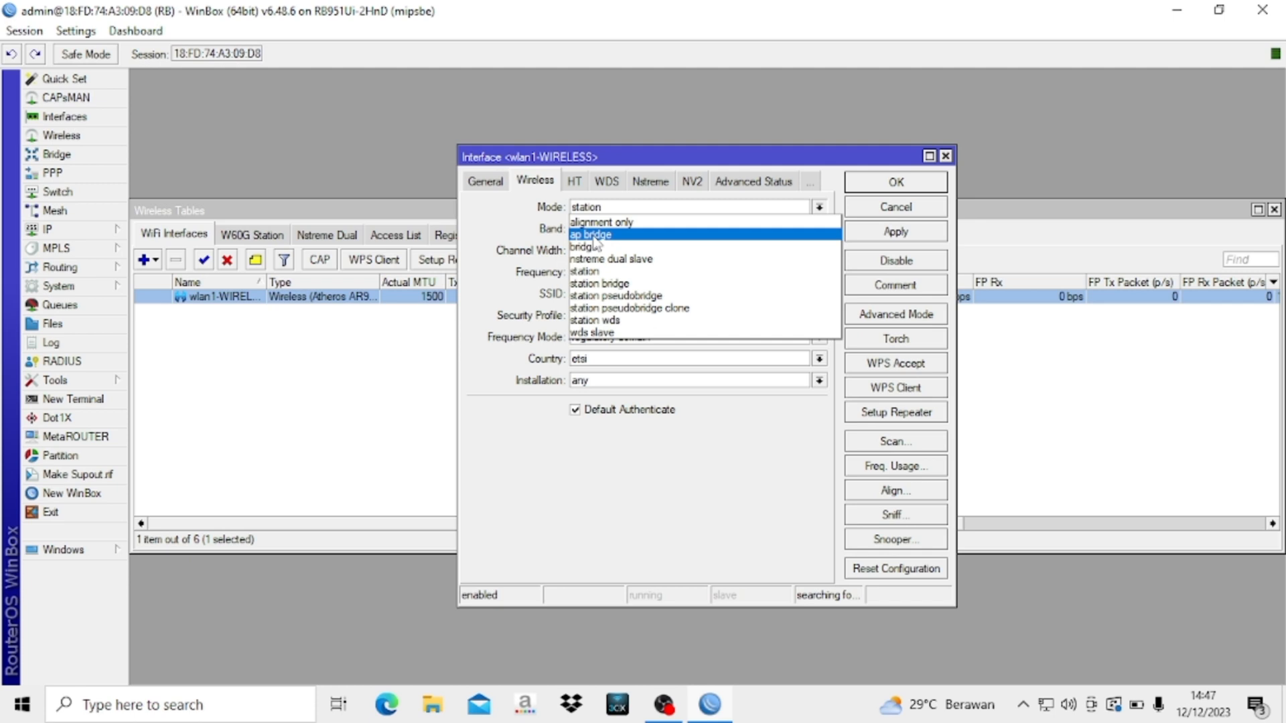
click(593, 234)
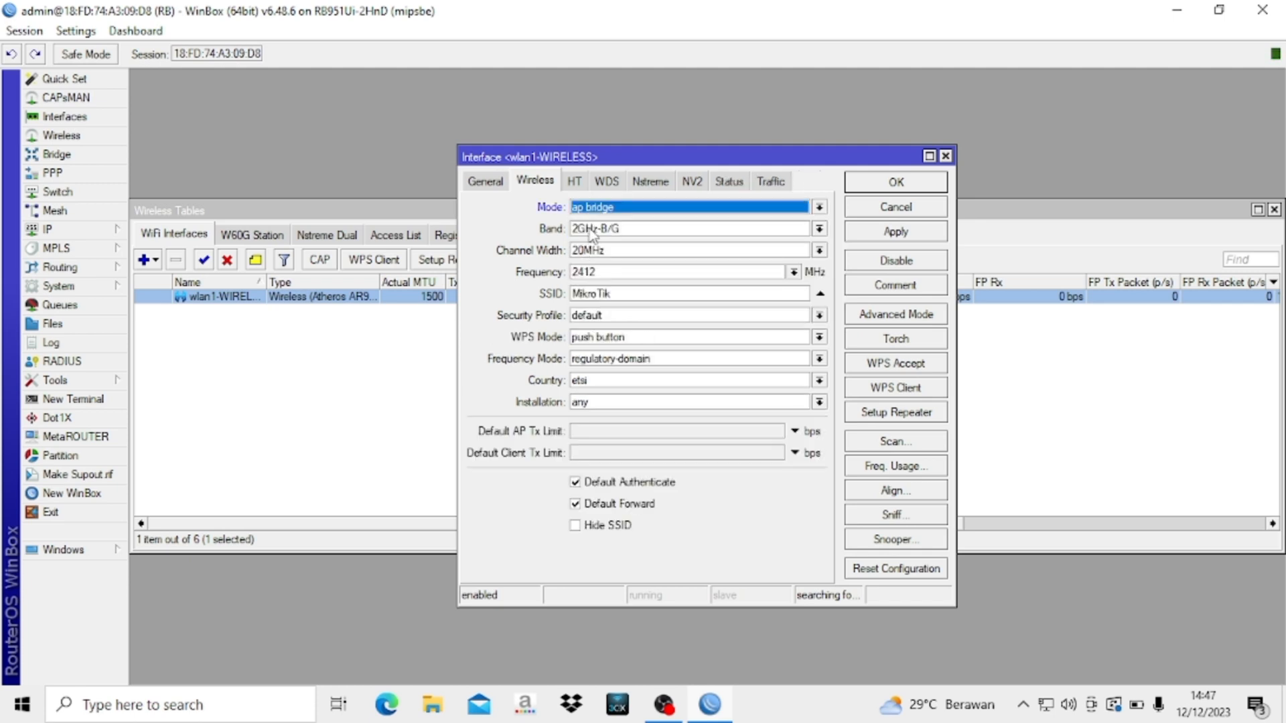
click(594, 230)
click(615, 292)
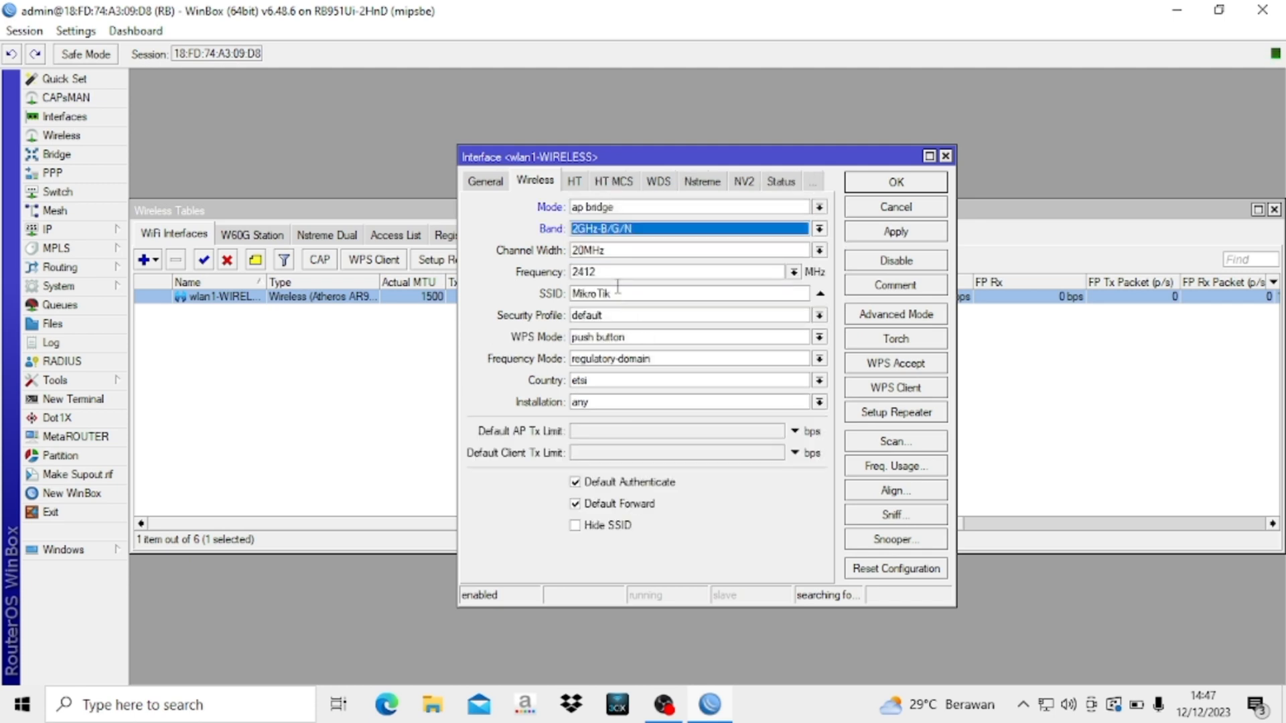
drag(614, 293, 553, 300)
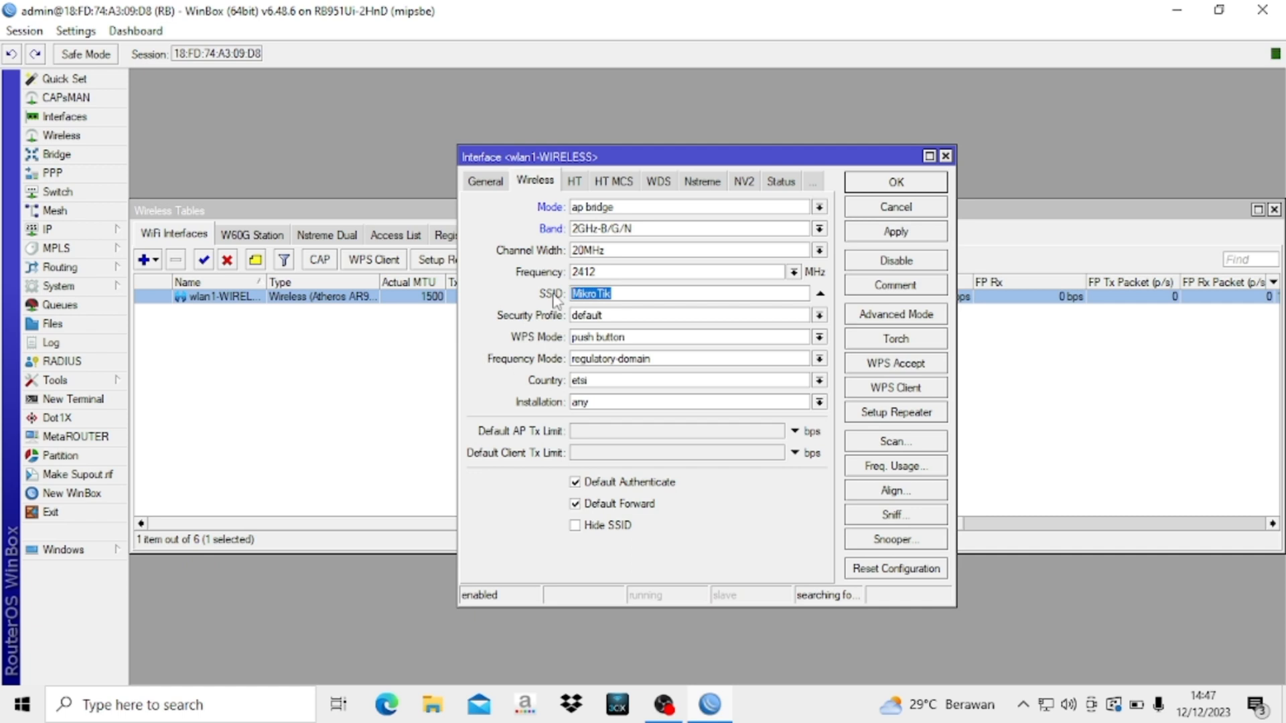
key(Caps_Lock)
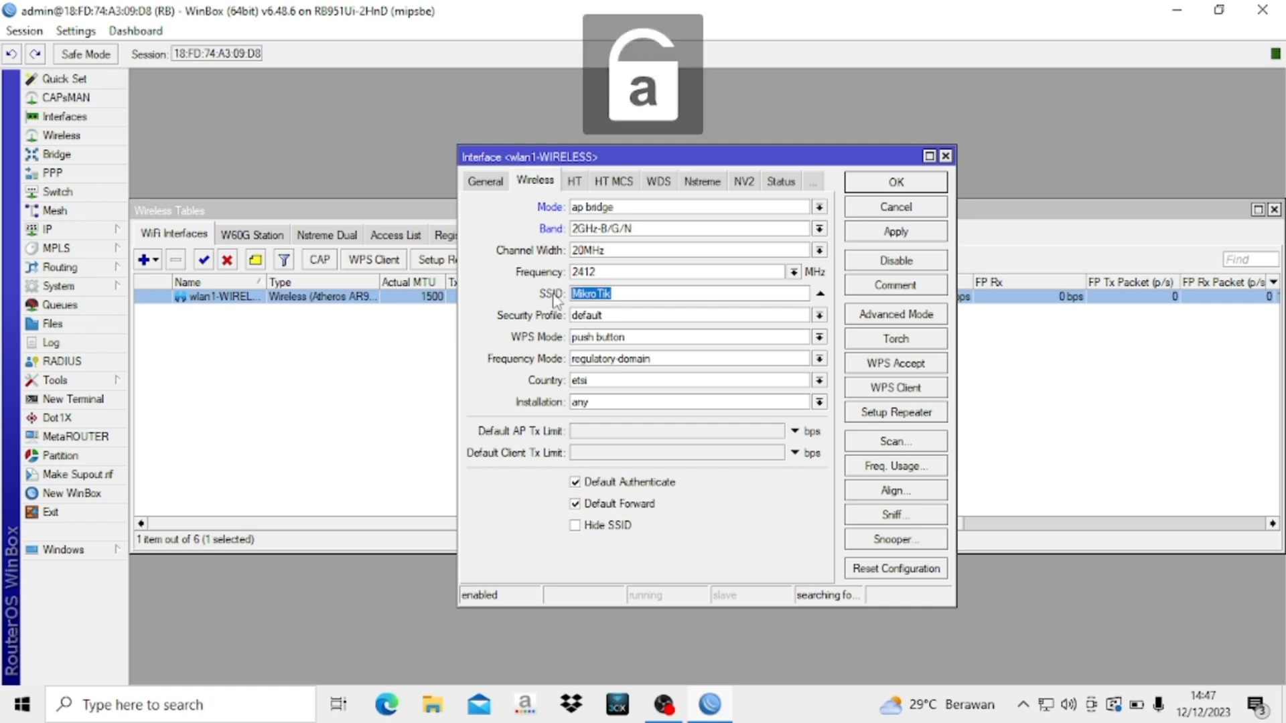
key(Caps_Lock)
text(YAAA)
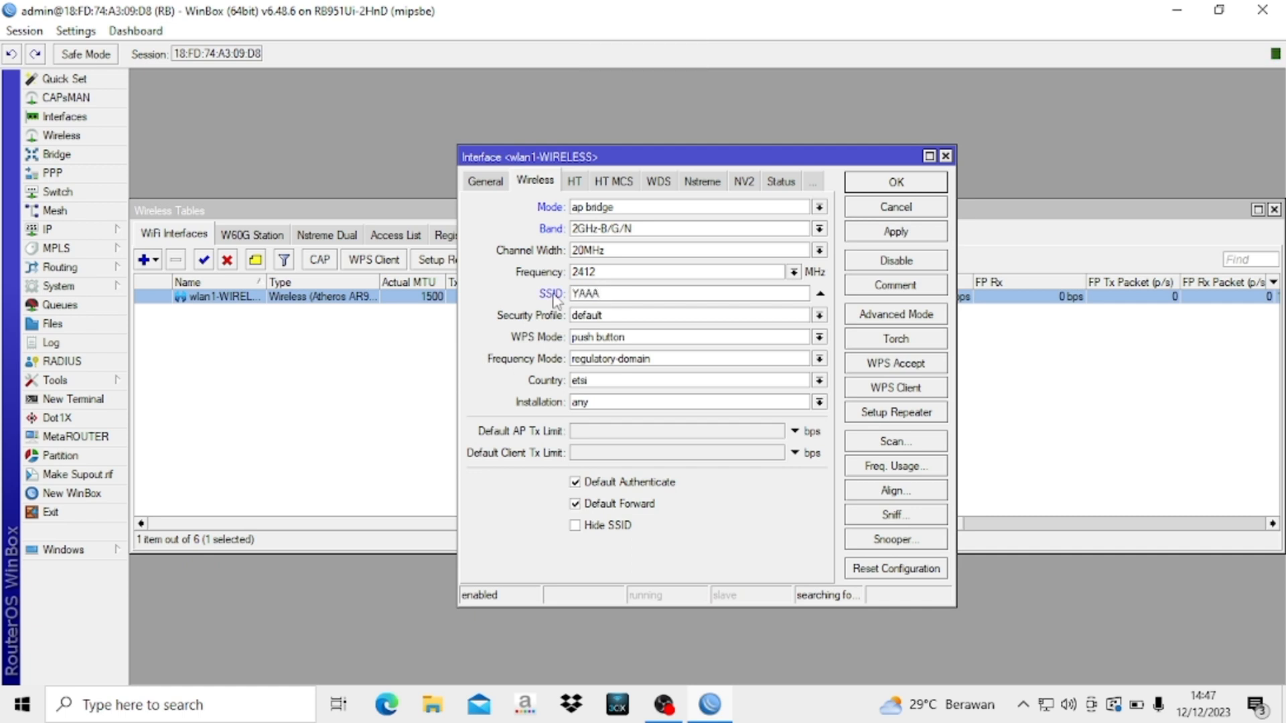
click(914, 186)
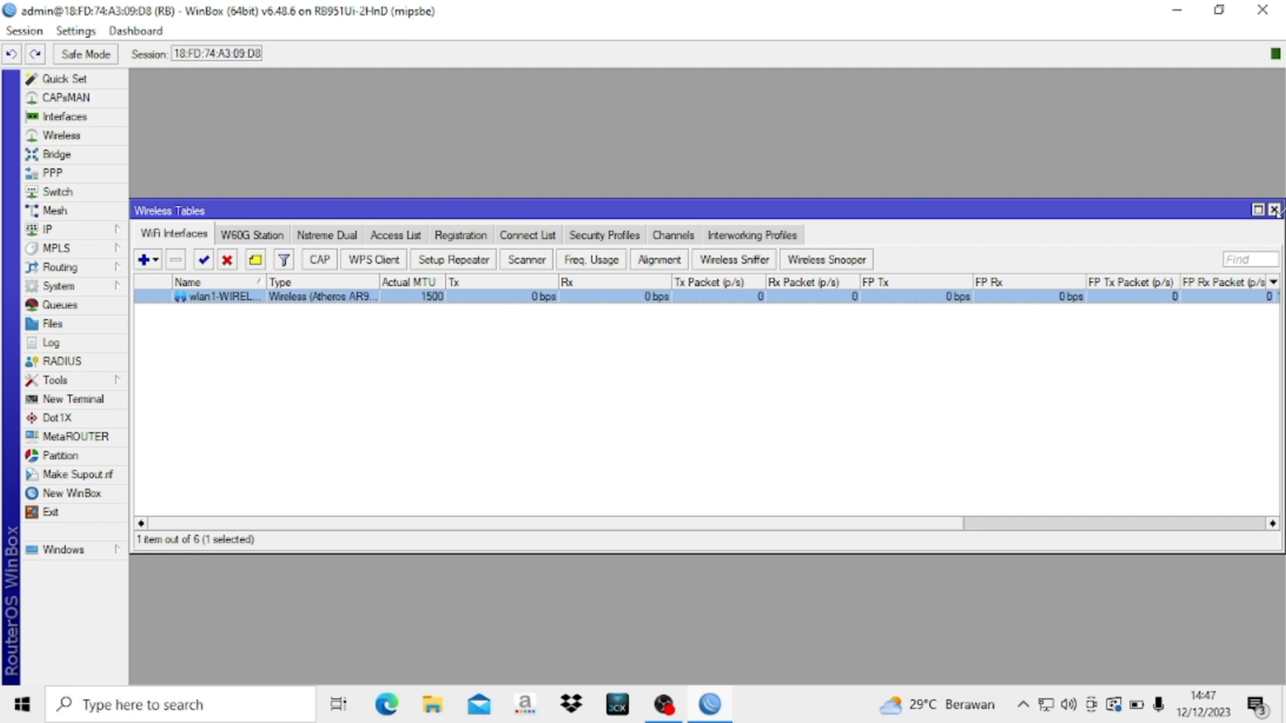
click(1273, 210)
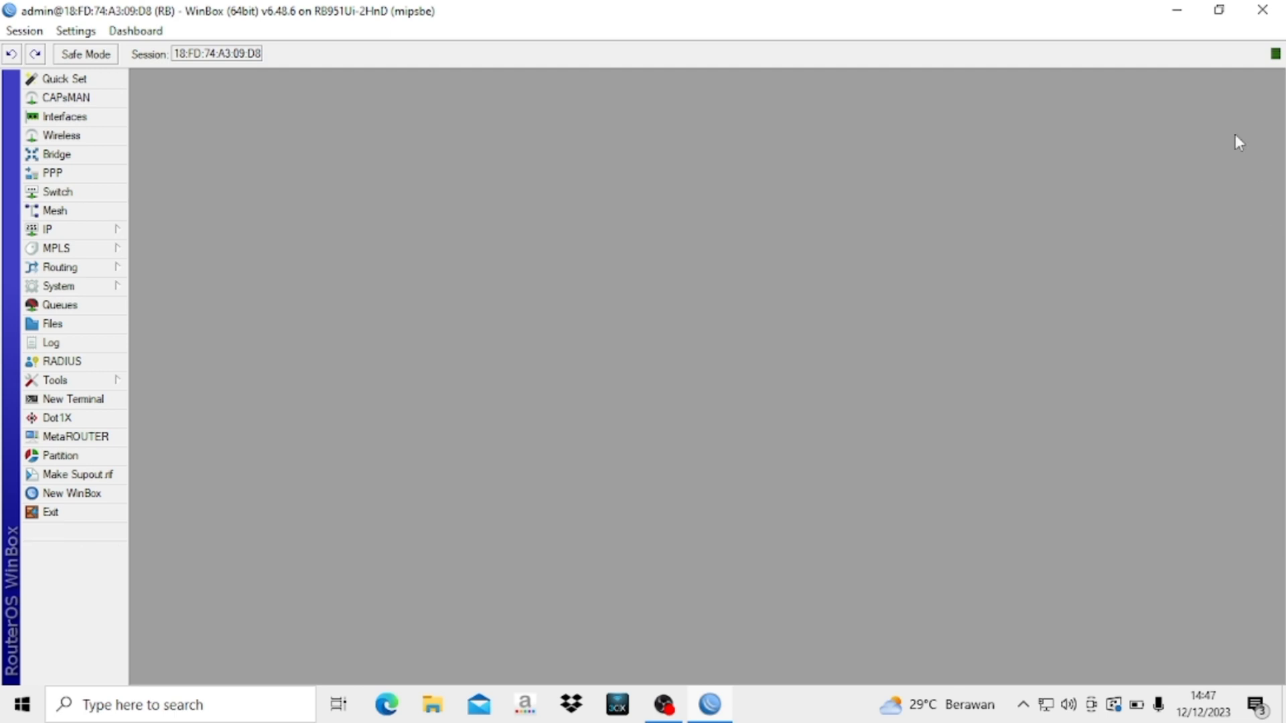
- Open the Network Connections adapter list from Network & Internet settings
click(1179, 9)
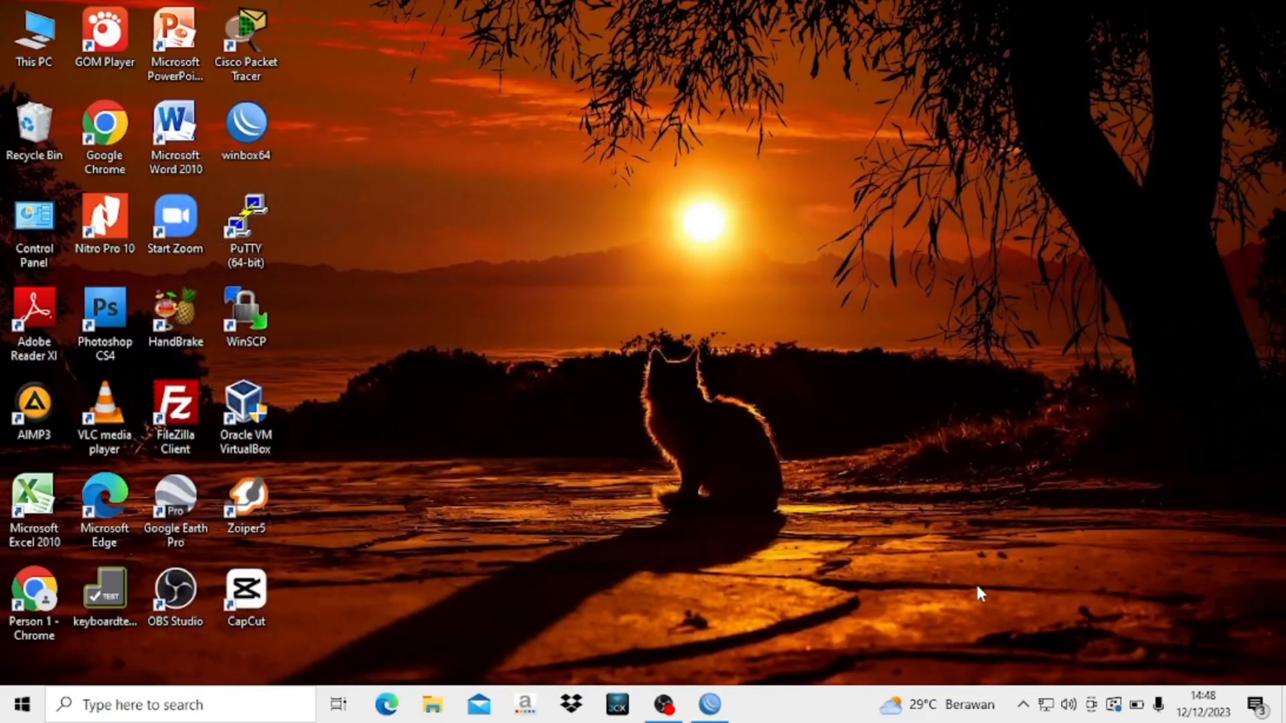
right_click(1048, 704)
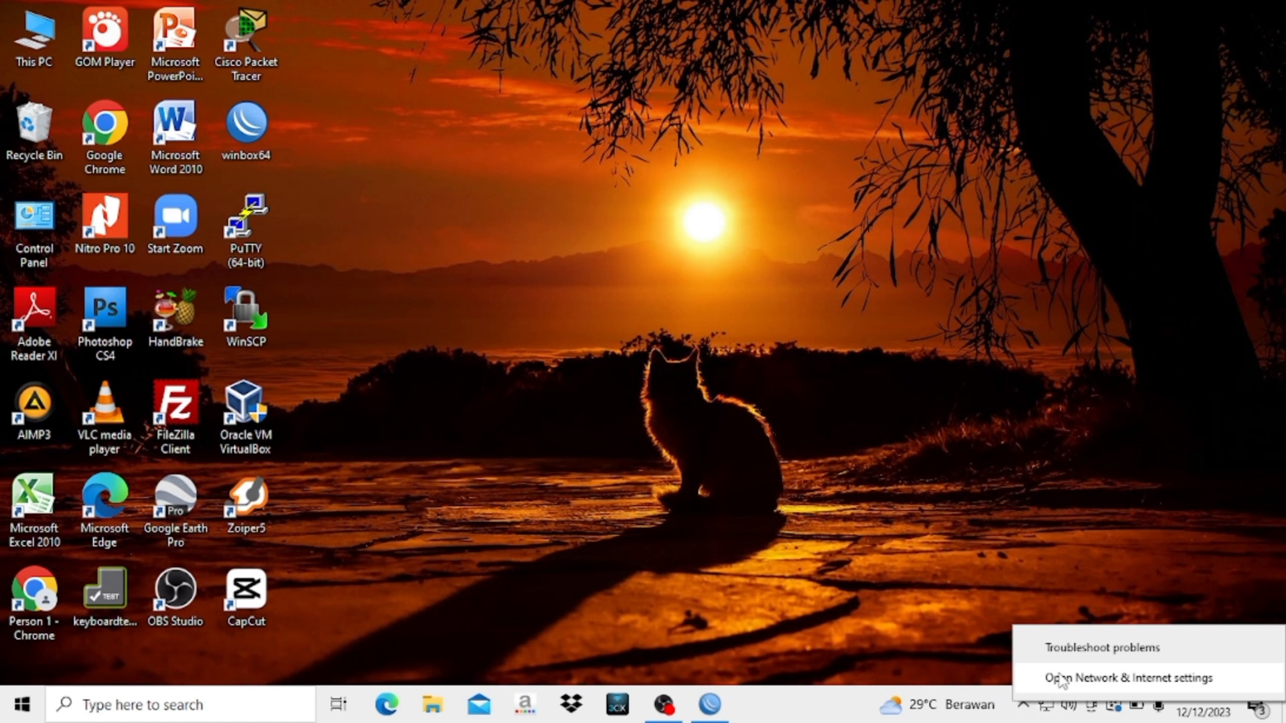
click(1060, 679)
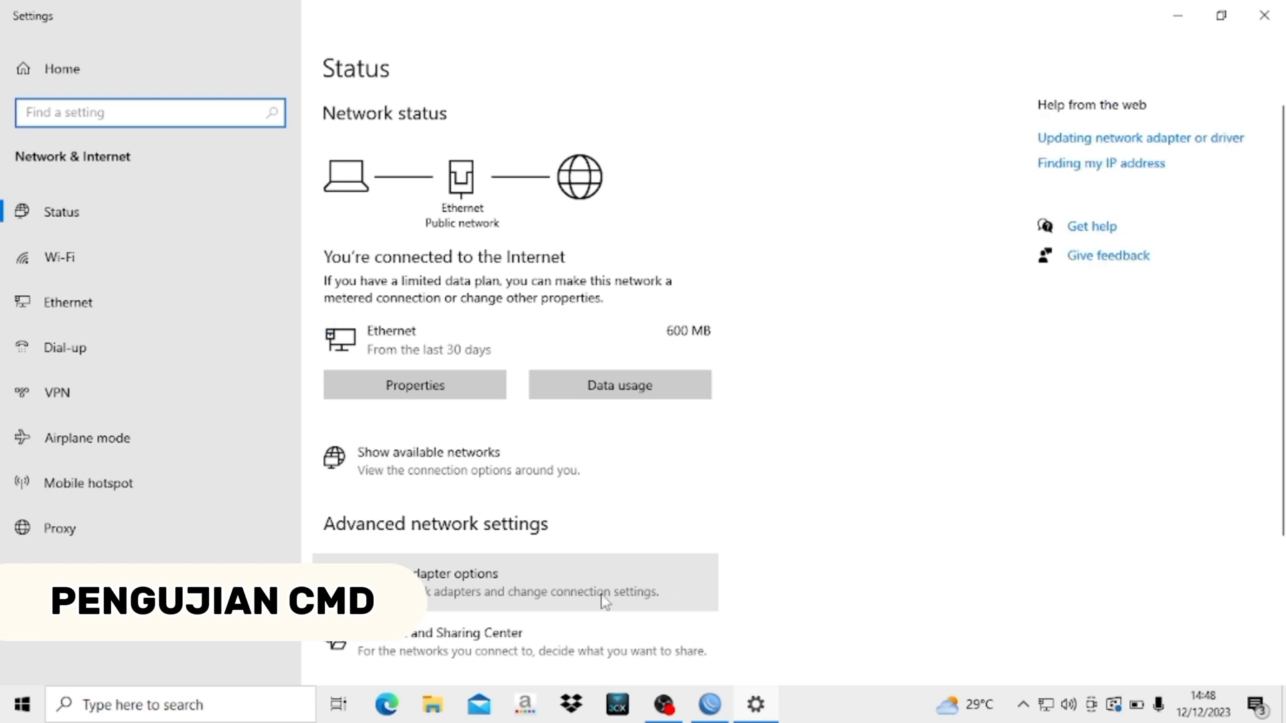
click(605, 598)
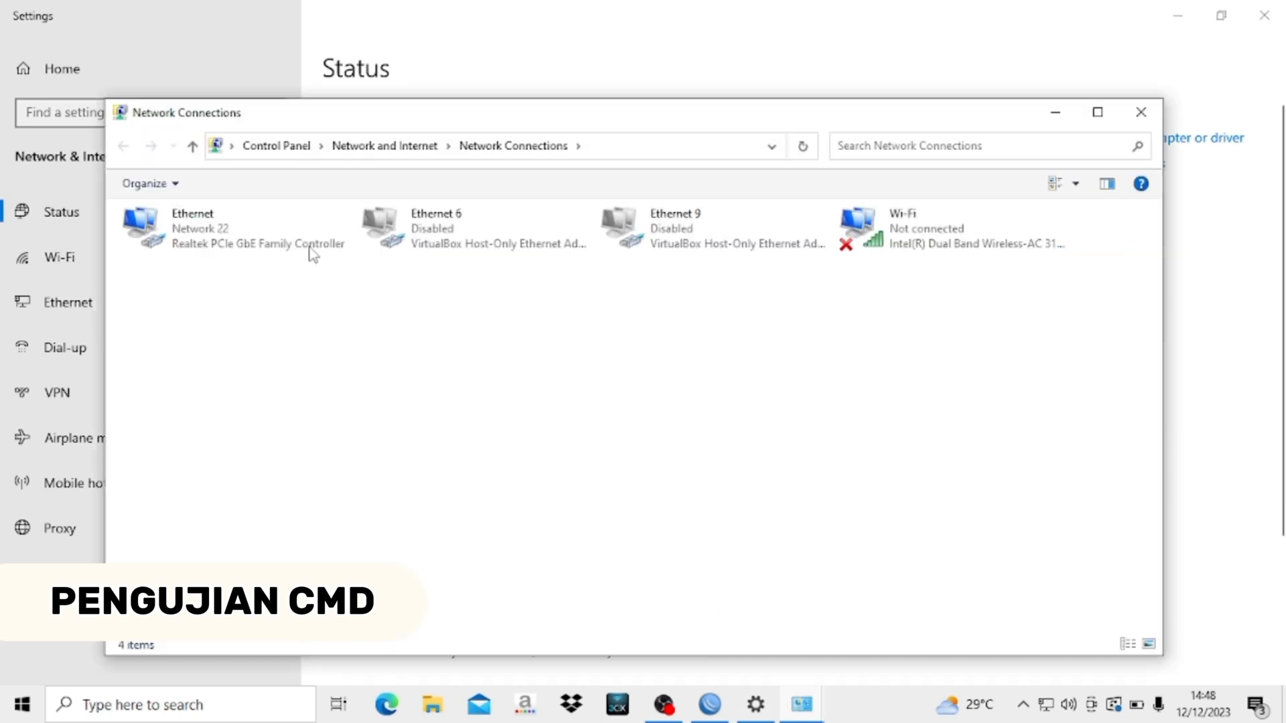
- Confirm the Ethernet adapter's address is 192.168.30.254, then disable Ethernet
click(215, 225)
double_click(214, 225)
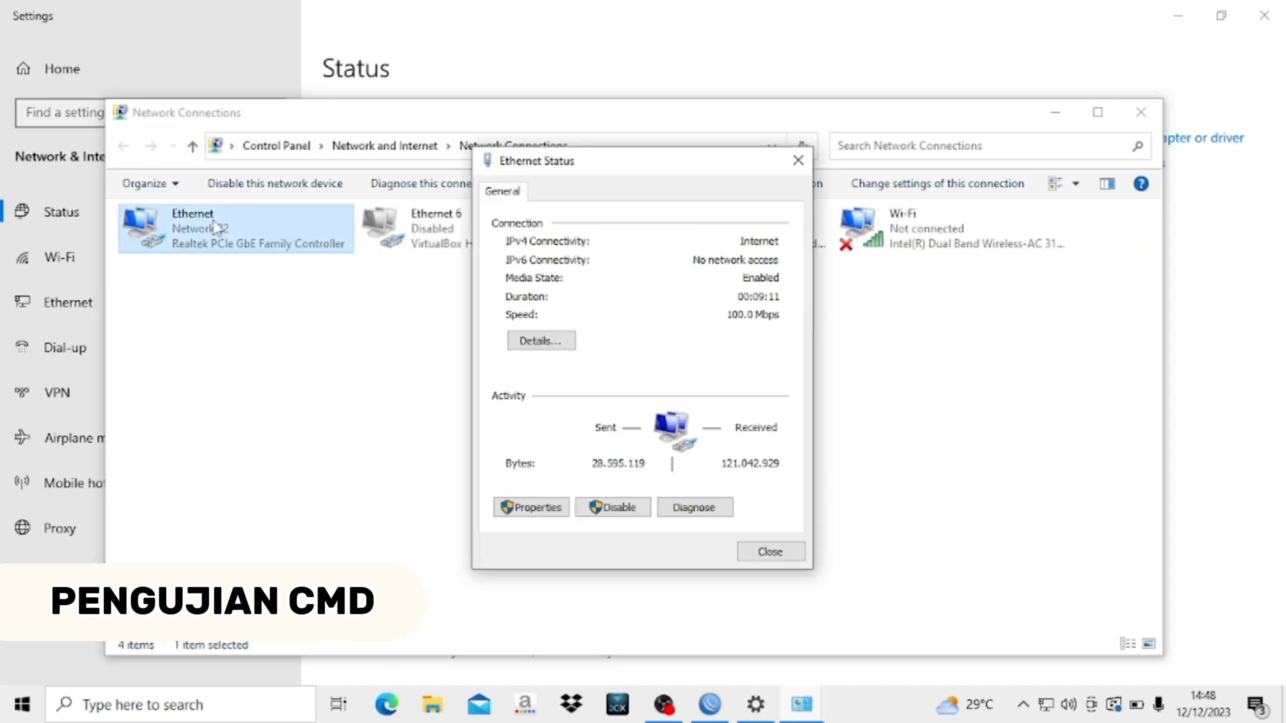
click(562, 339)
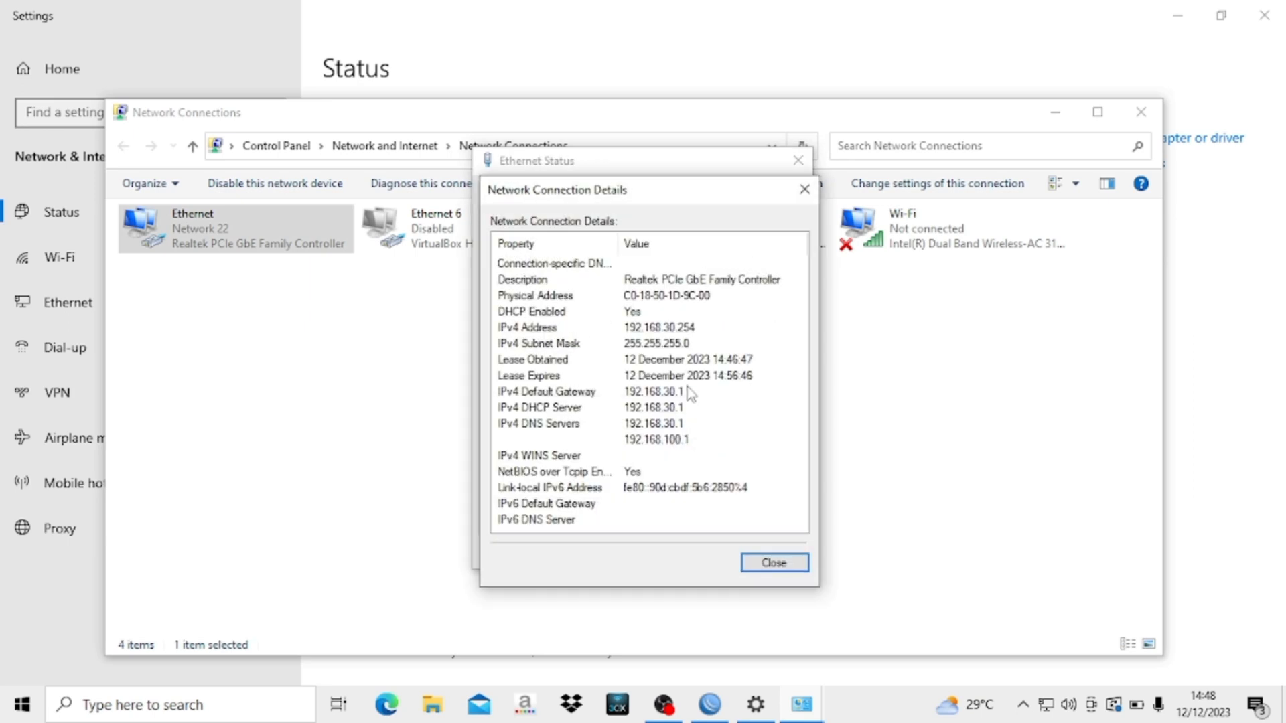
click(804, 190)
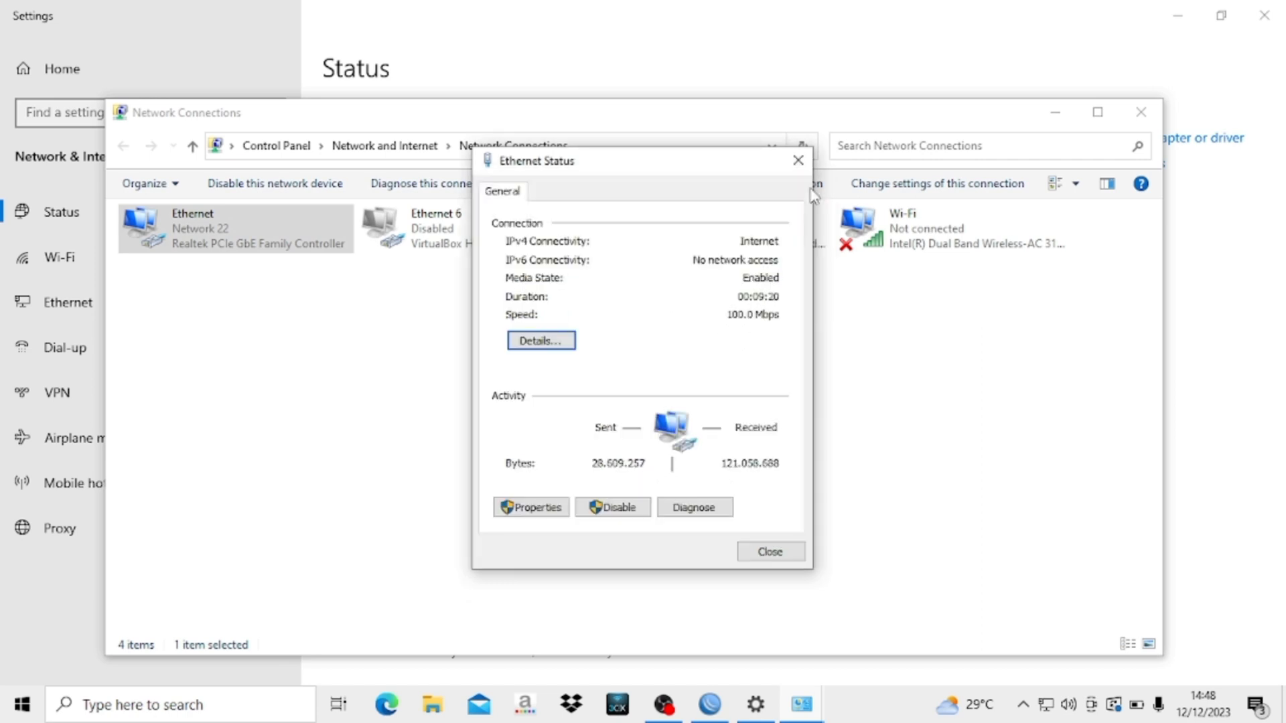
click(797, 156)
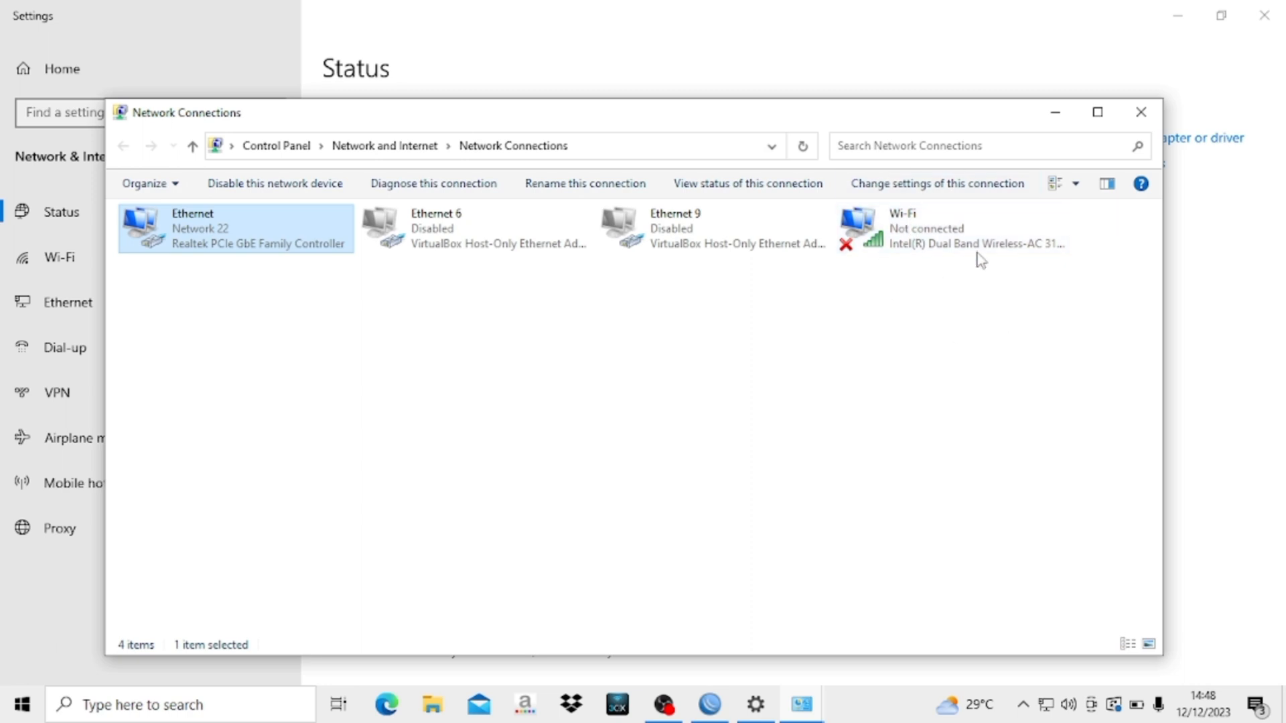
click(275, 183)
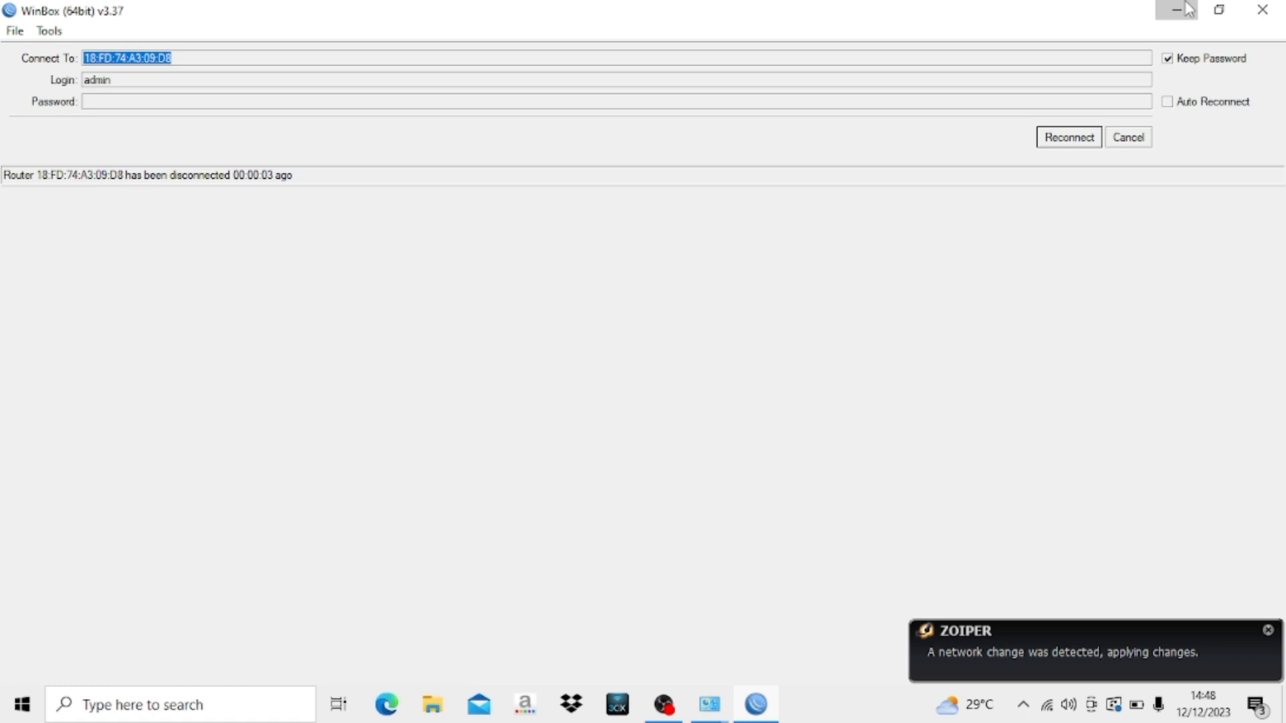
- Check the Wi-Fi details show IPv4 address 192.168.40.254 on YAAA, then close them
click(1185, 9)
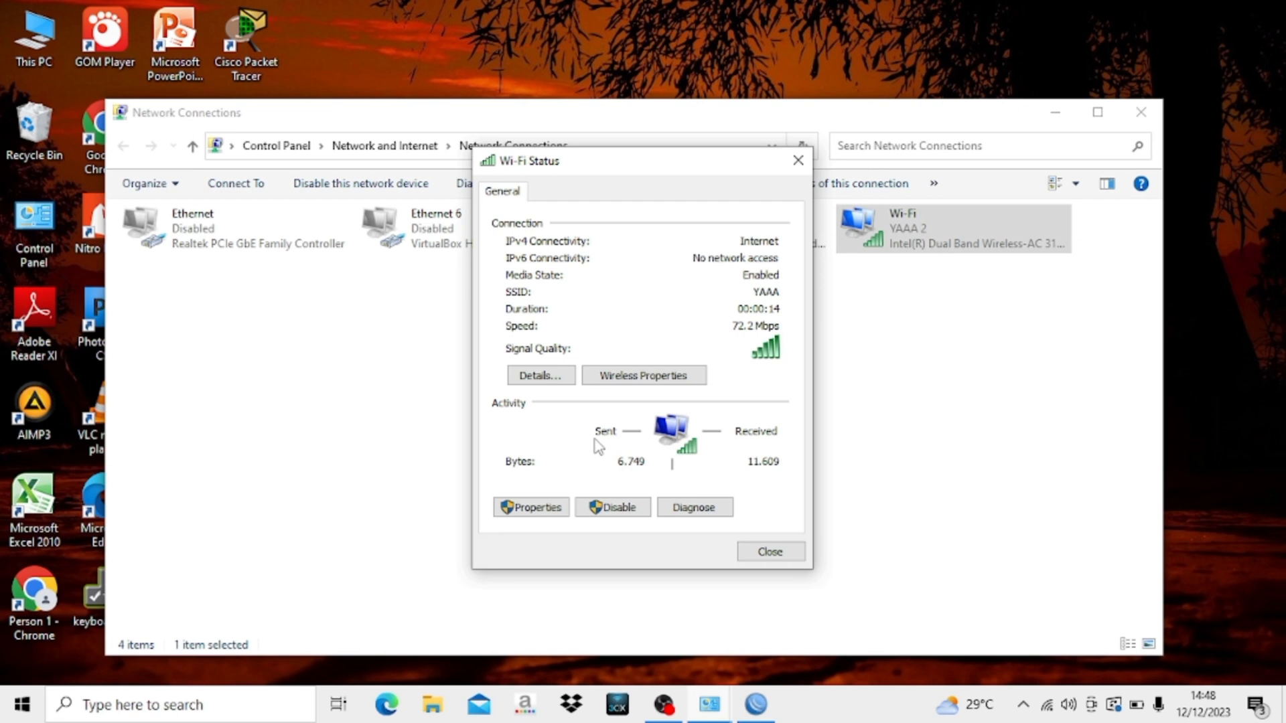
click(540, 375)
drag(677, 195, 801, 192)
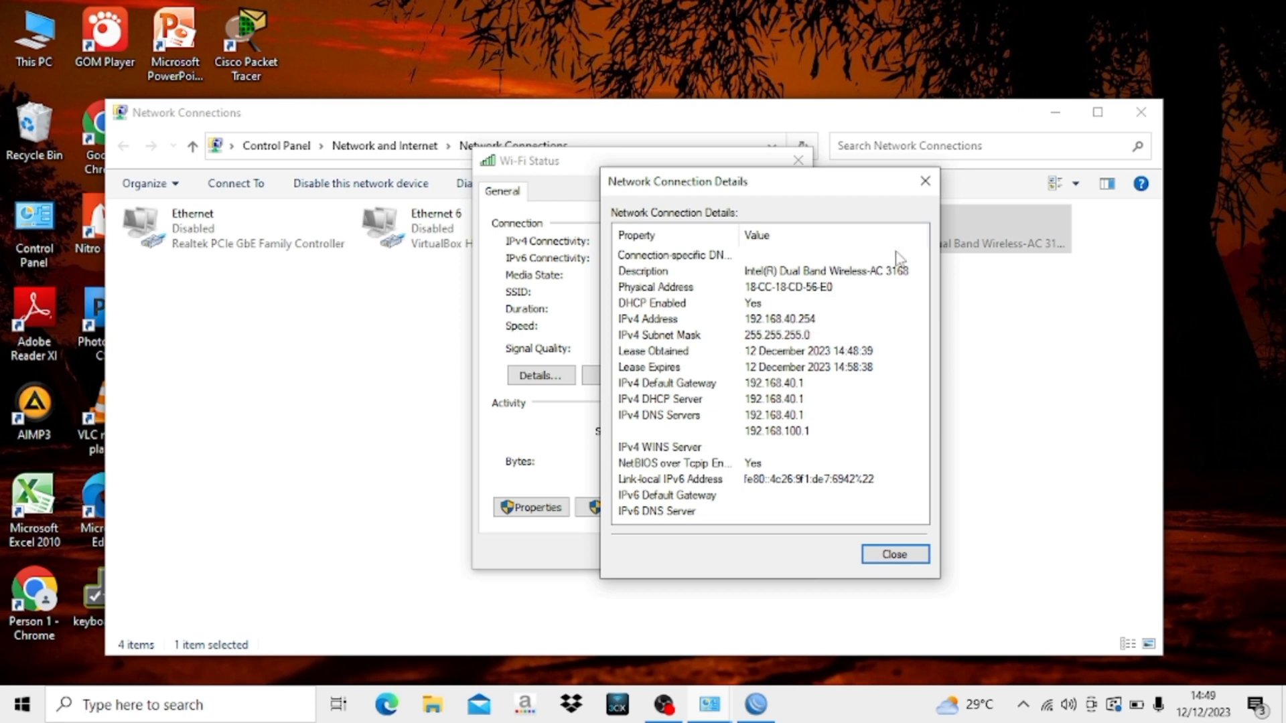
click(924, 182)
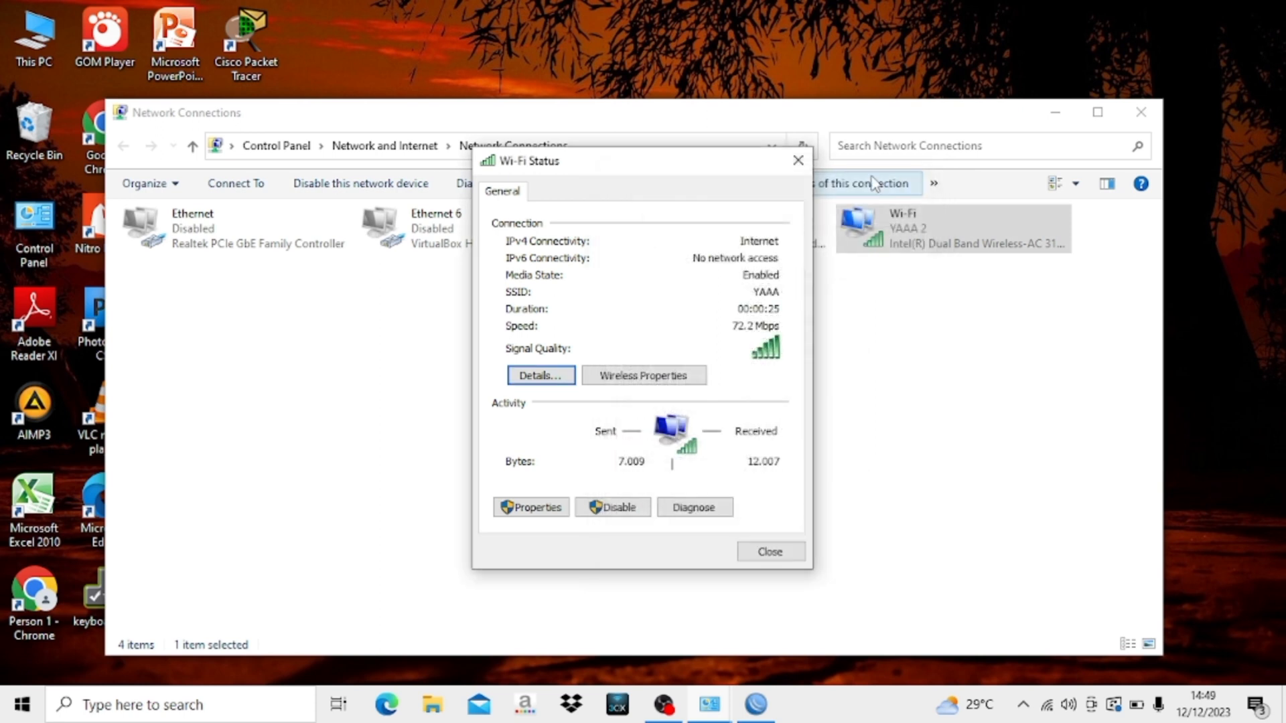
click(800, 155)
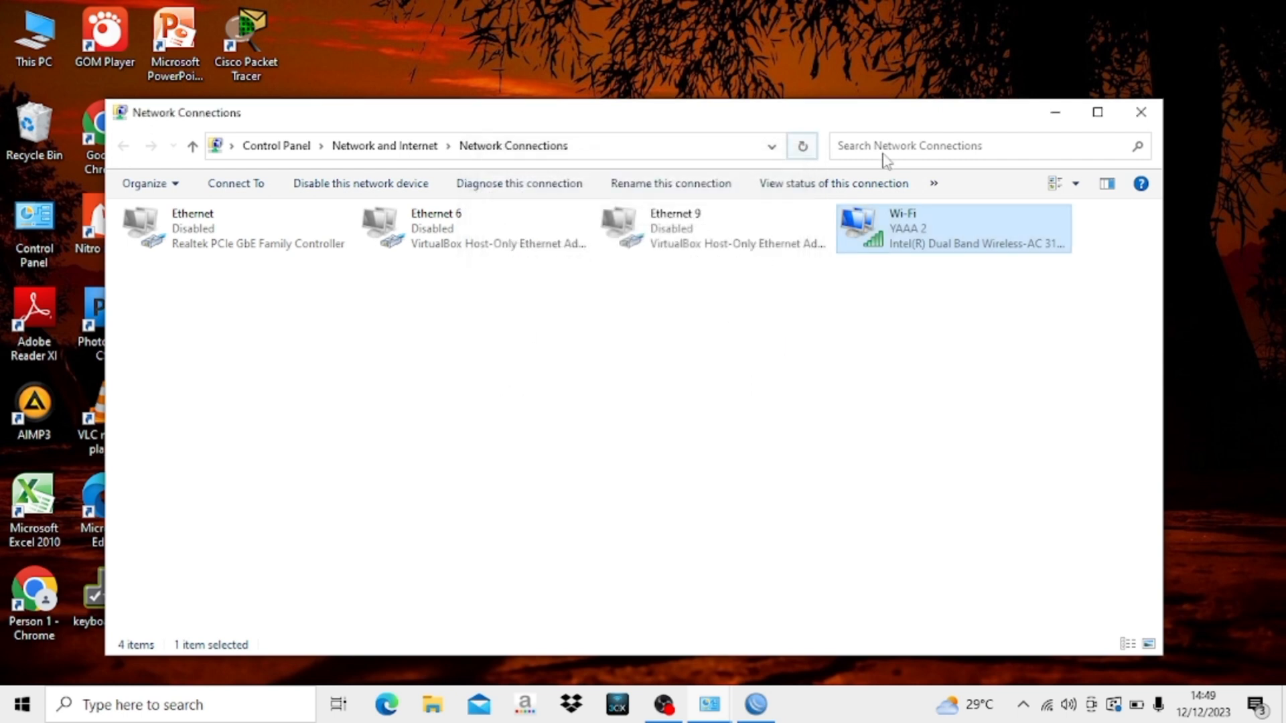
- Open cmd and ping 192.168.40.254
click(1058, 120)
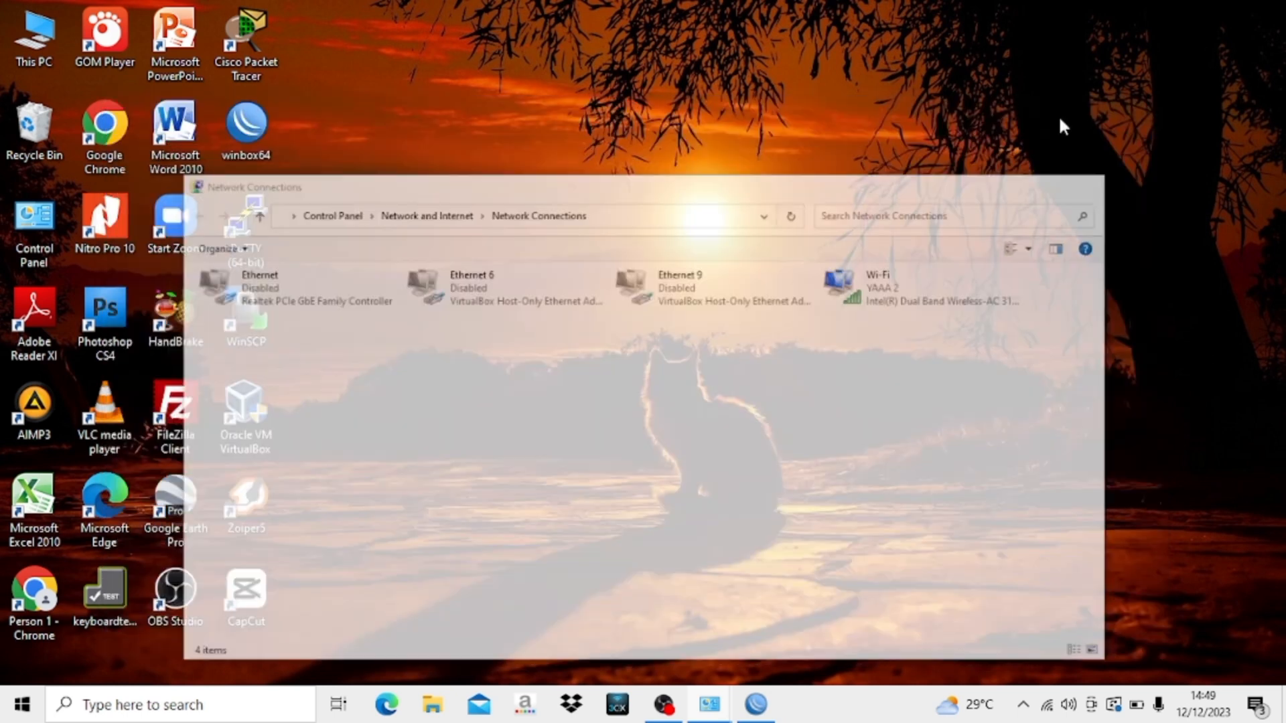
key(super+r)
text(cmd)
key(Return)
key(Caps_Lock)
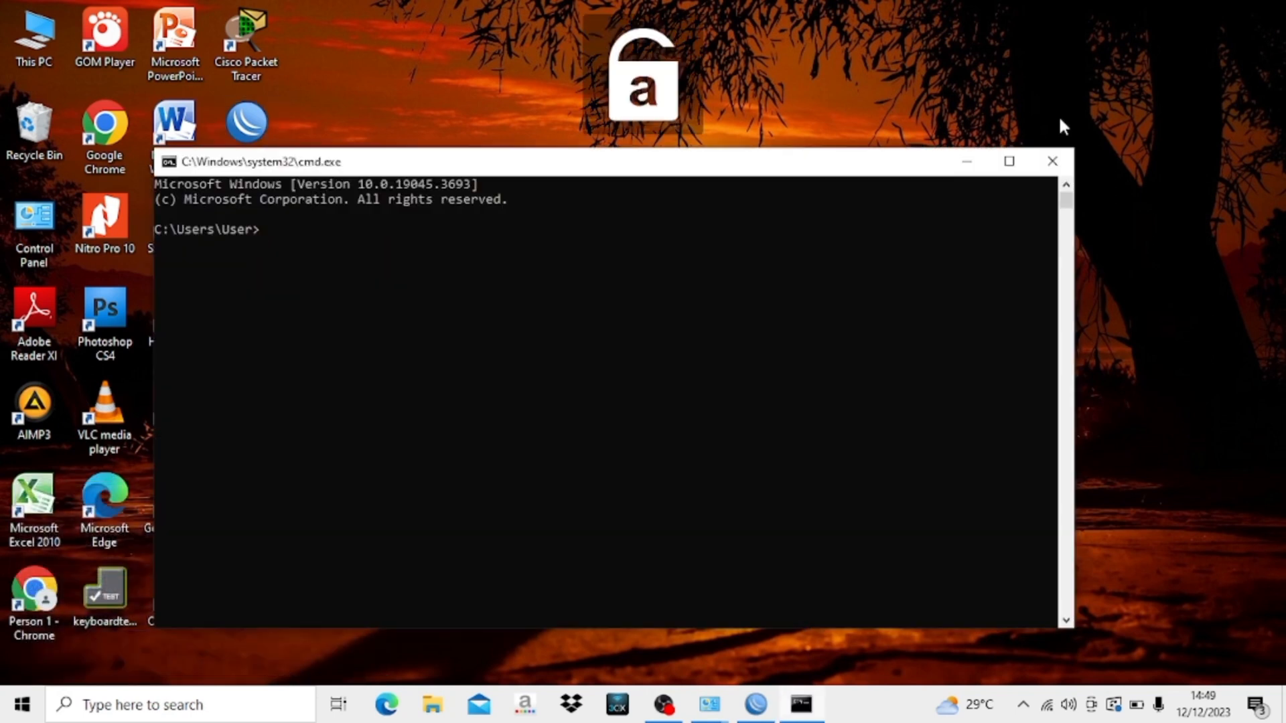
key(Caps_Lock)
text(pin)
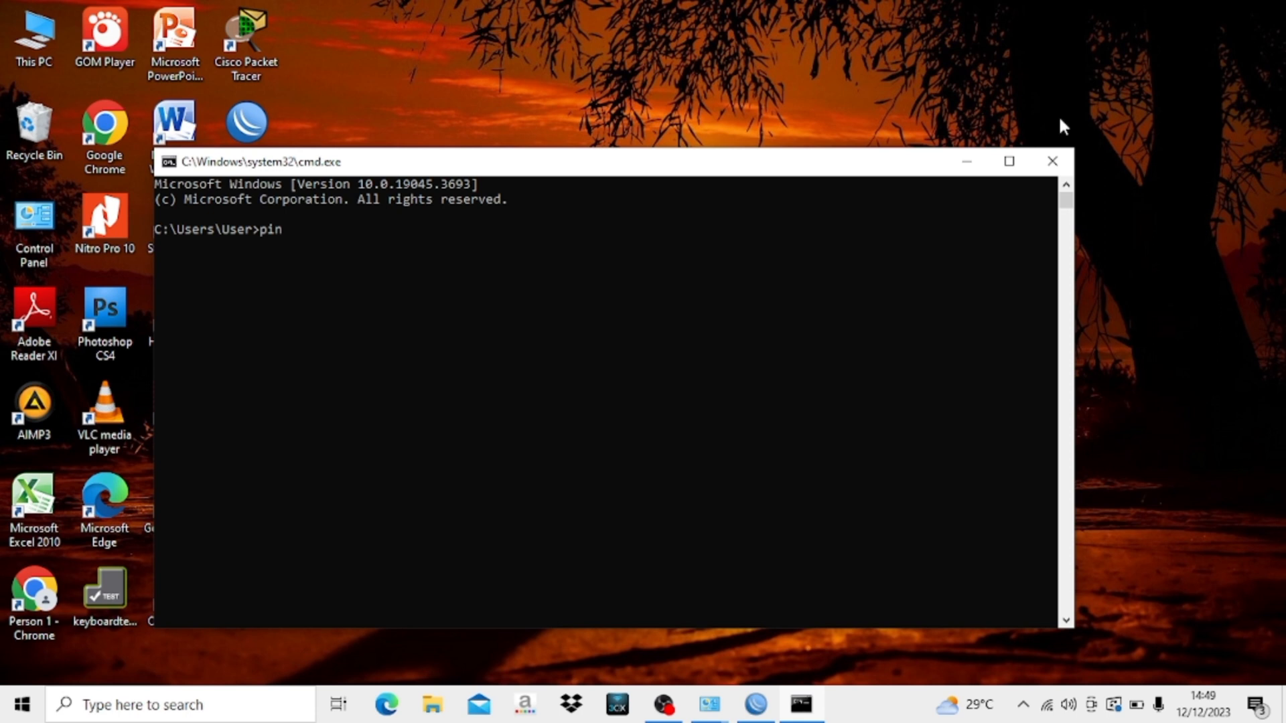
text(g 192.168.40.2)
text(54)
key(Return)
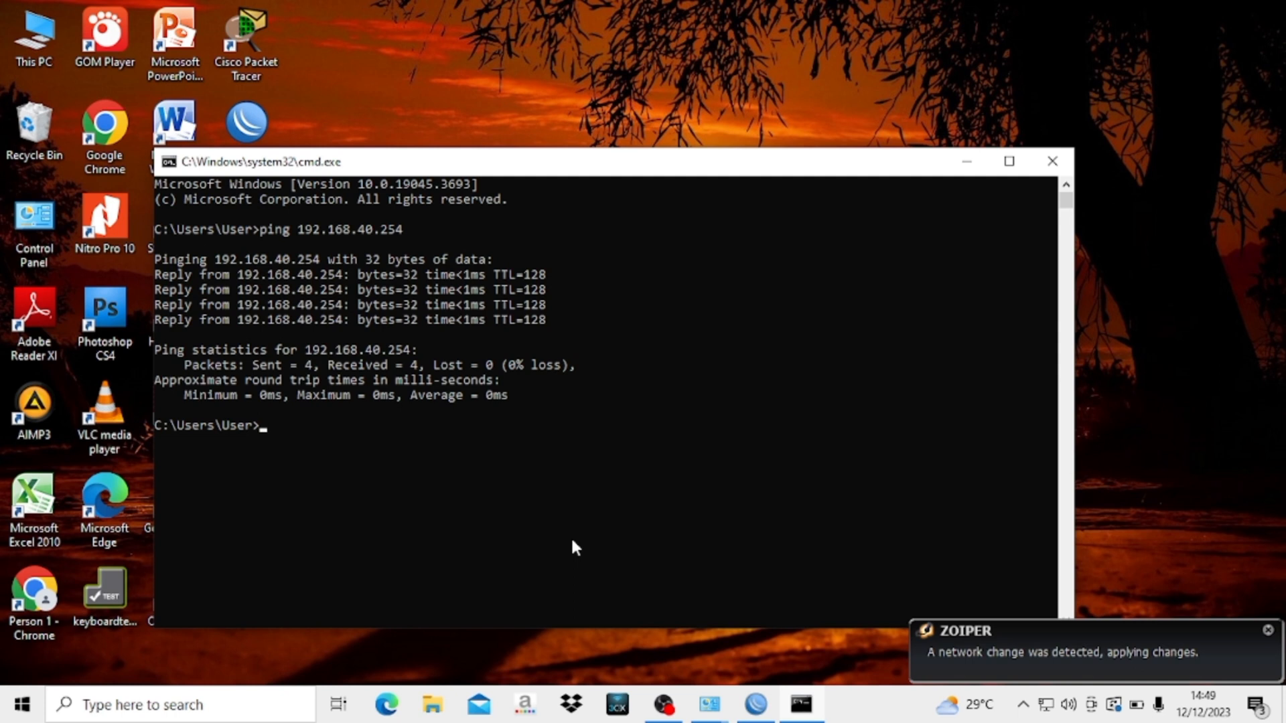
- Ping 192.168.30.254 and confirm 0% loss
text(ping 192.168.30.254)
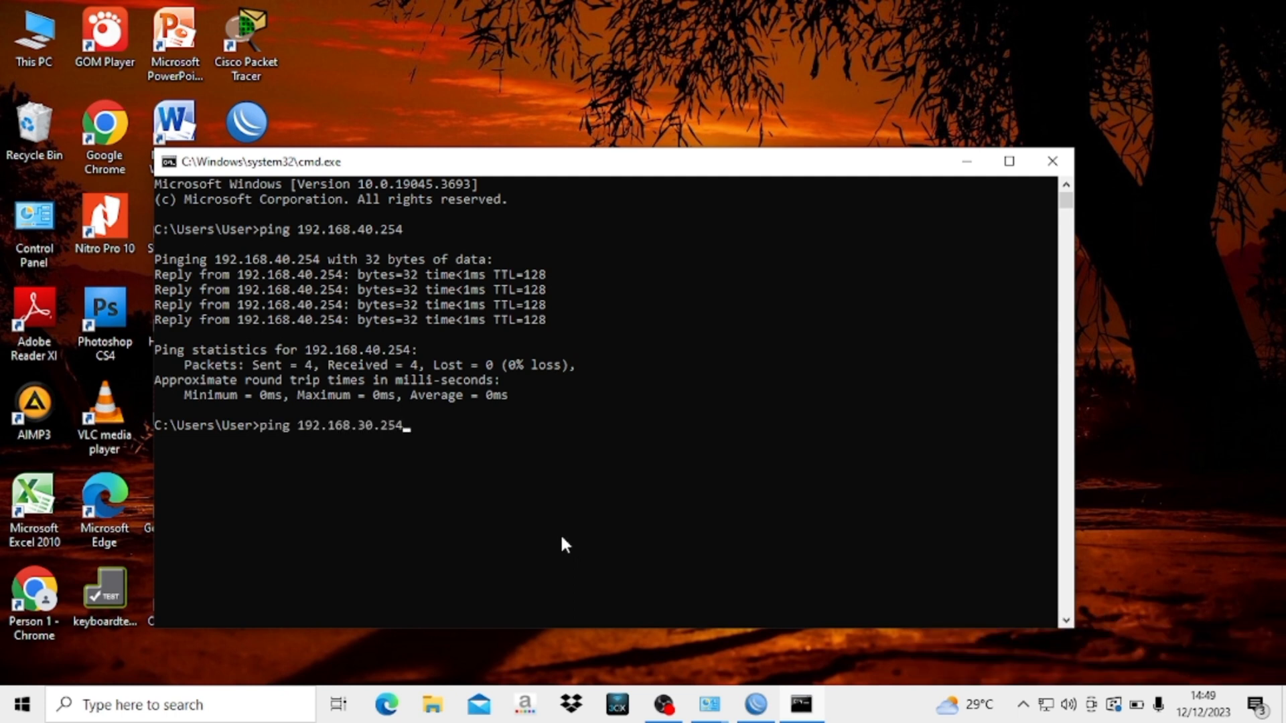
key(Return)
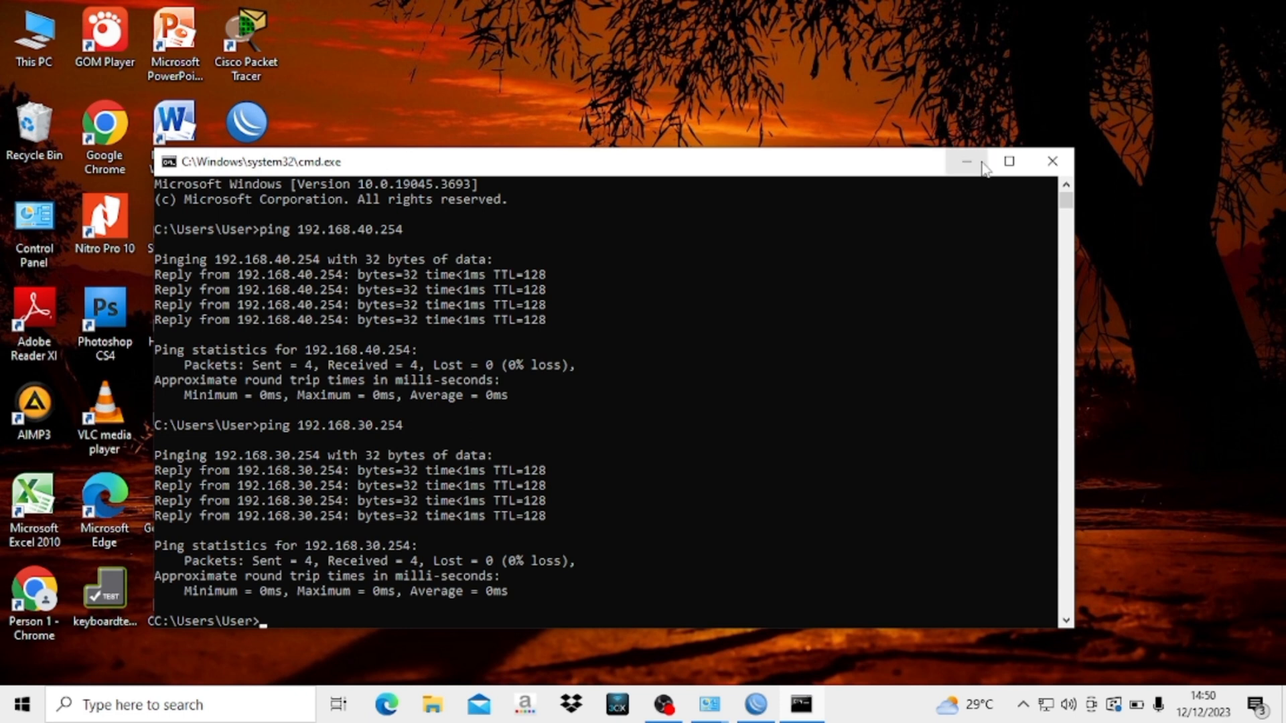
click(1052, 161)
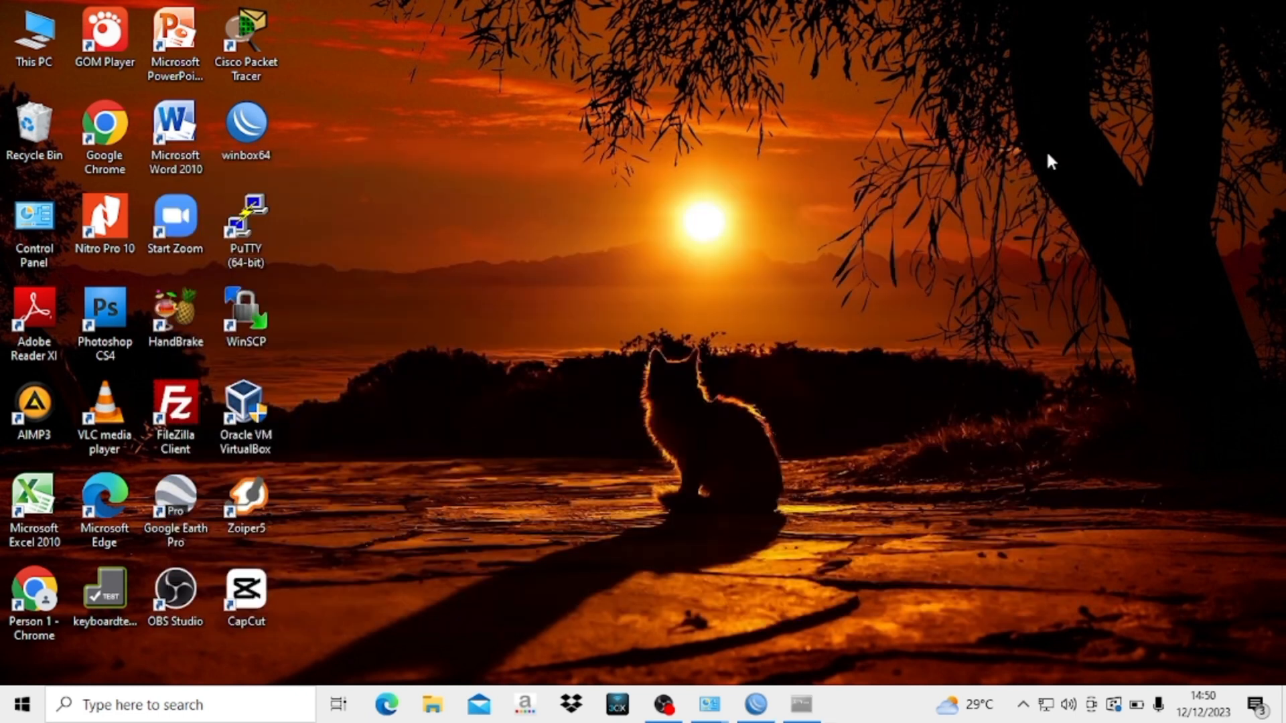
- Run Google's 'speed test' in Chrome (Person 1 profile): 67.5 Mbps down, 20.0 Mbps up
double_click(111, 130)
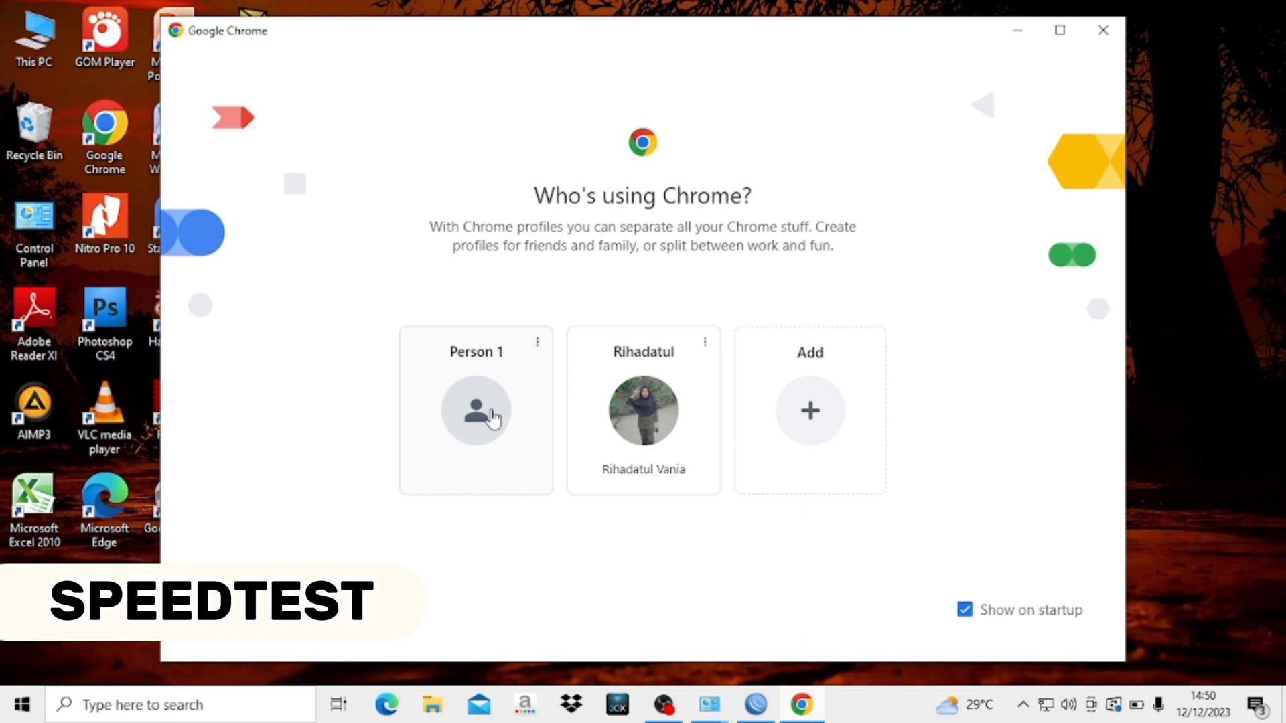
click(493, 419)
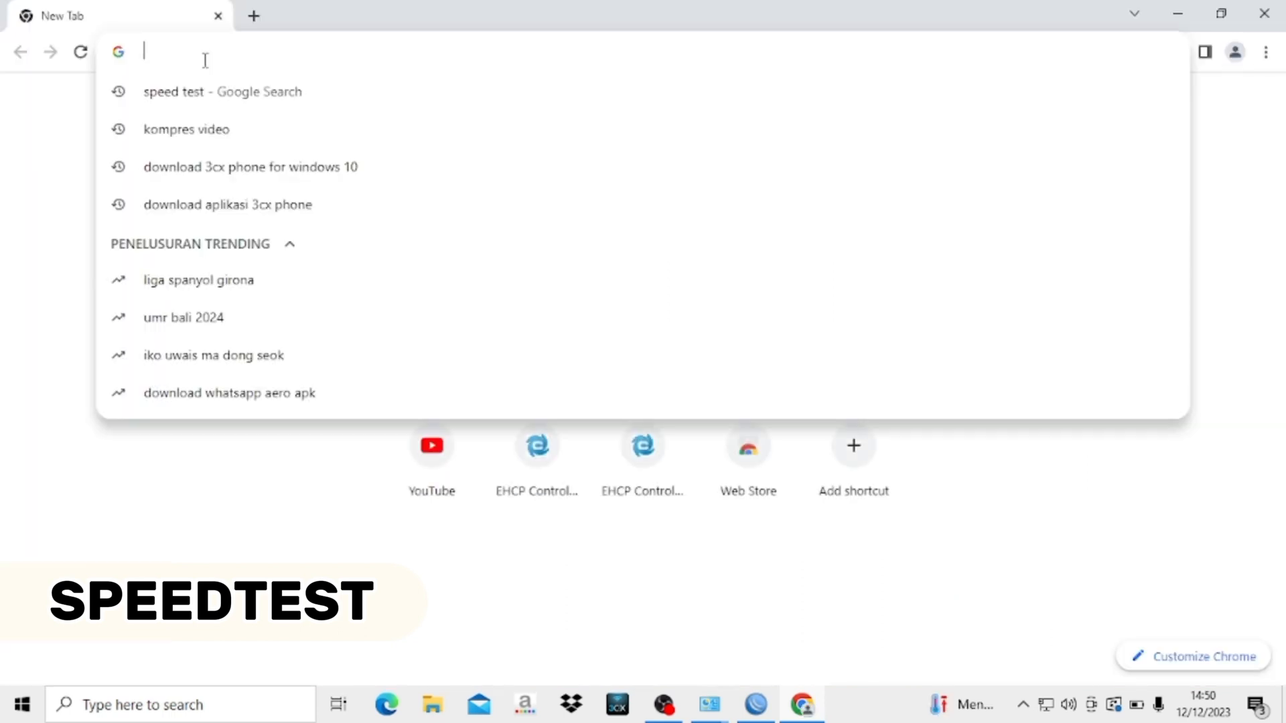
text(spe)
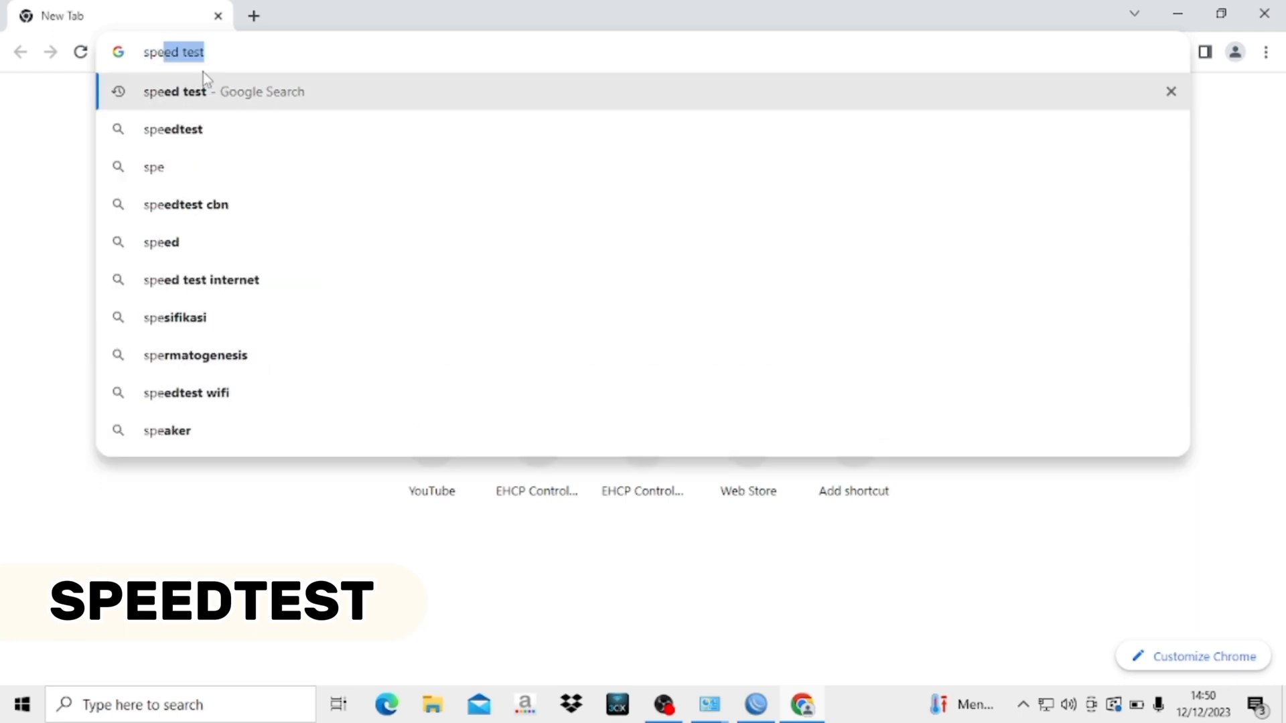
text(ed test)
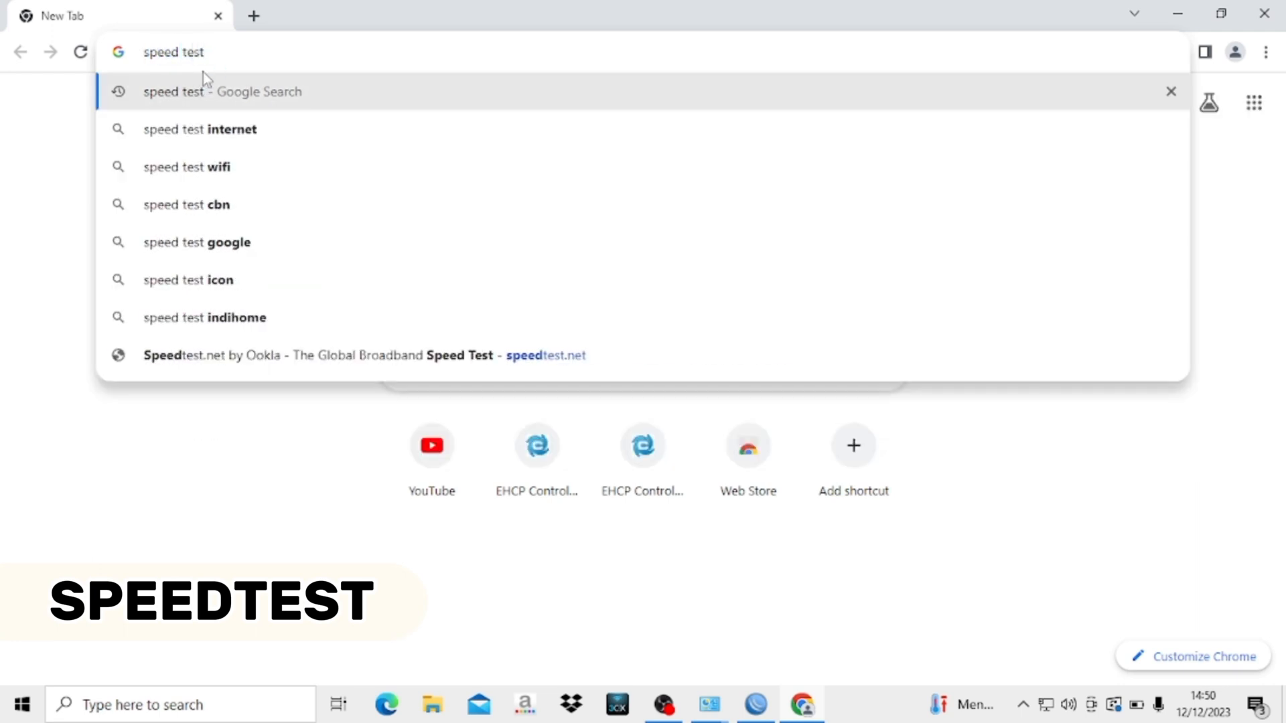
key(Return)
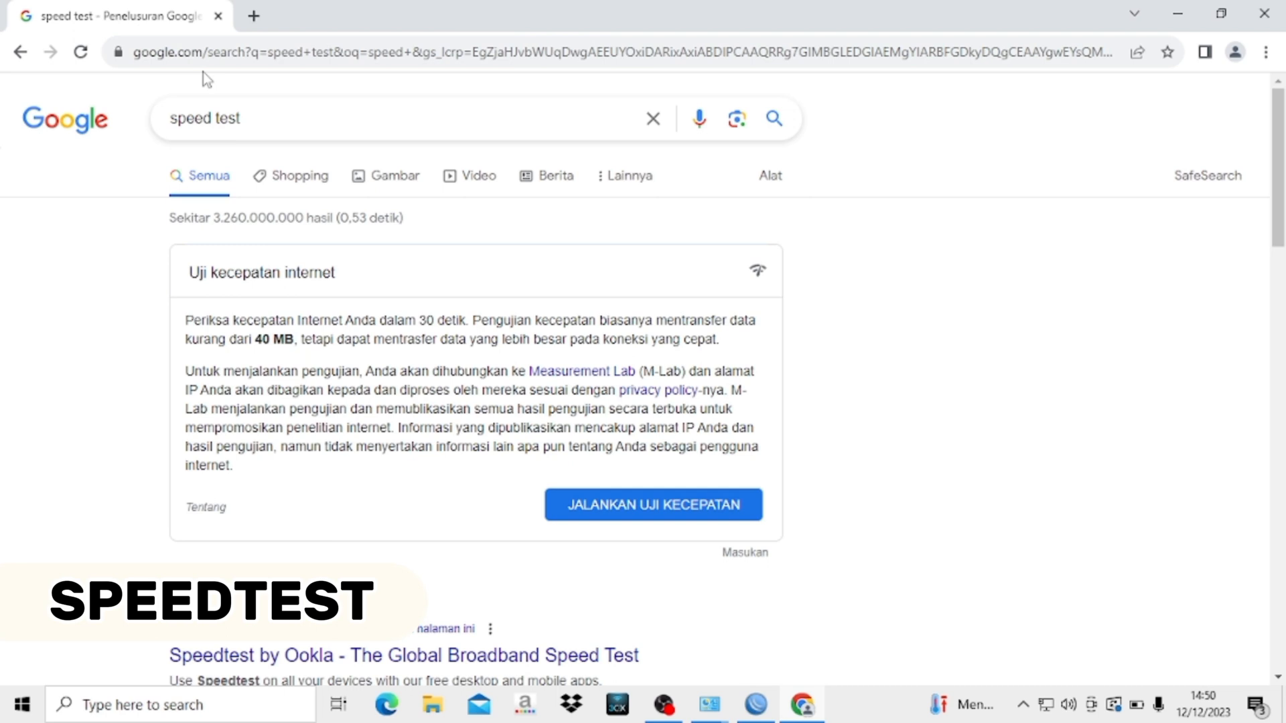
click(630, 513)
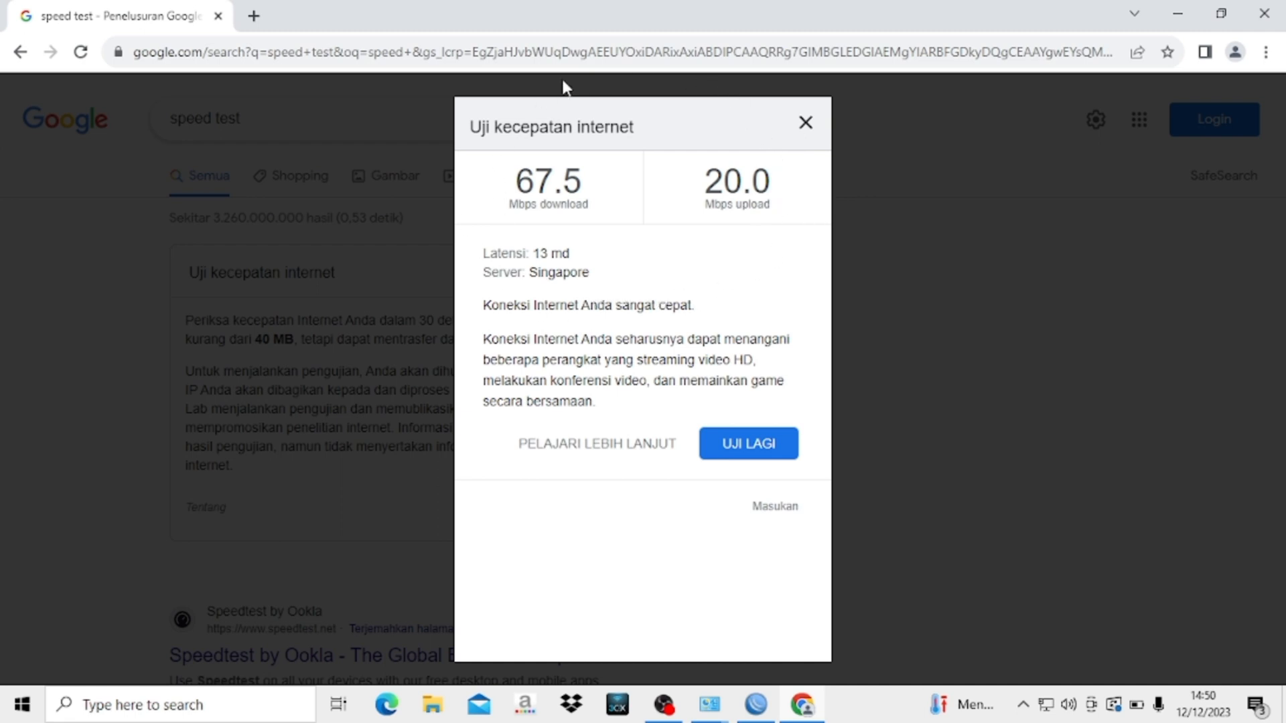
click(805, 123)
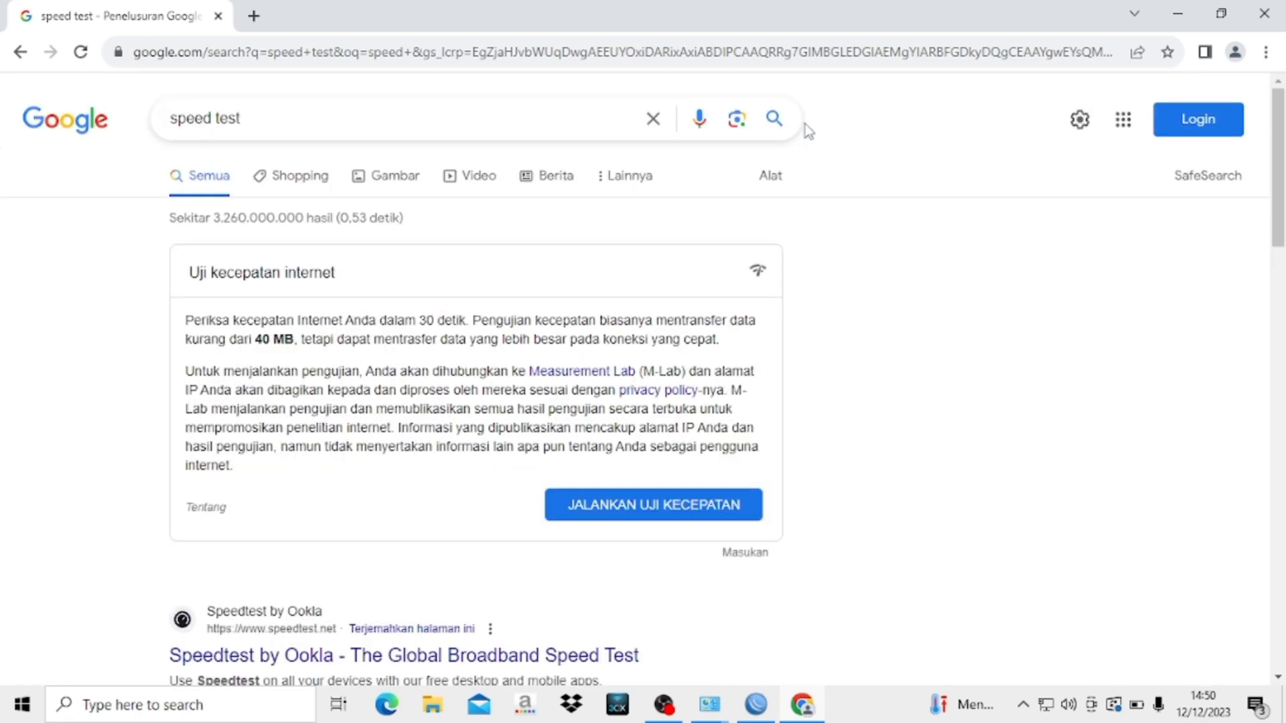
- Connect the PC to the YAAA Wi-Fi network
click(1048, 711)
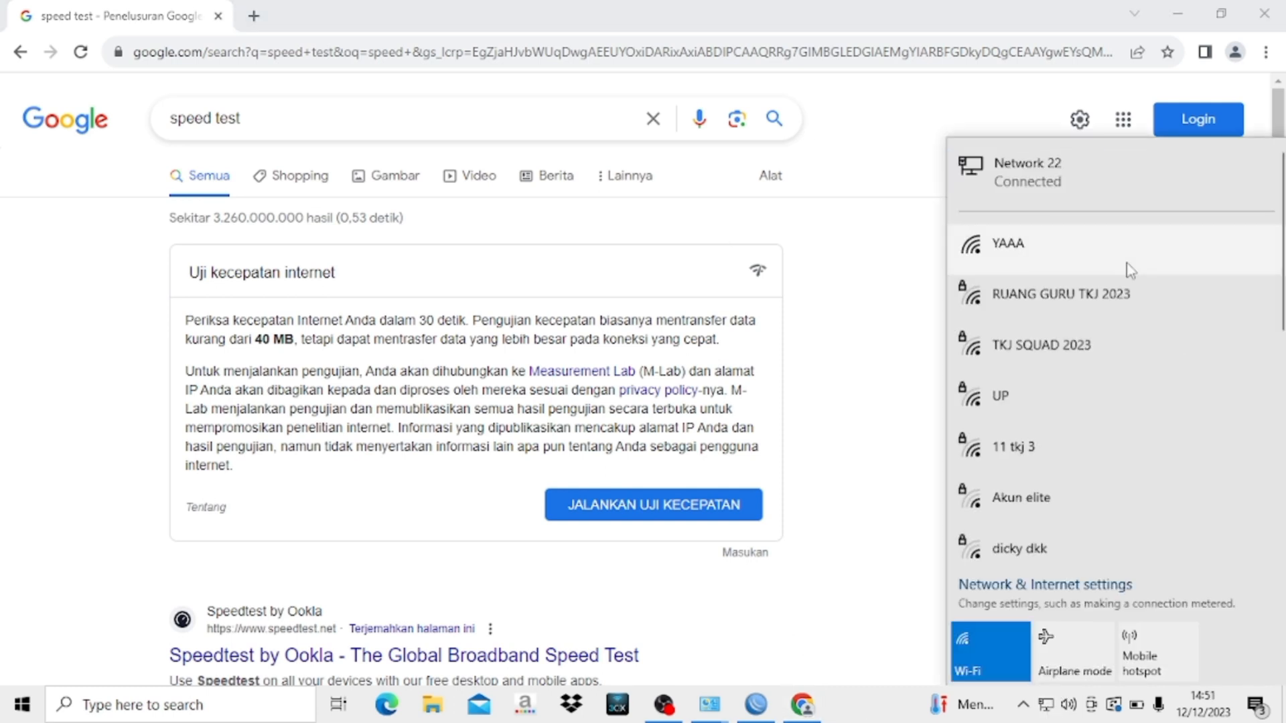
click(1119, 262)
click(1195, 375)
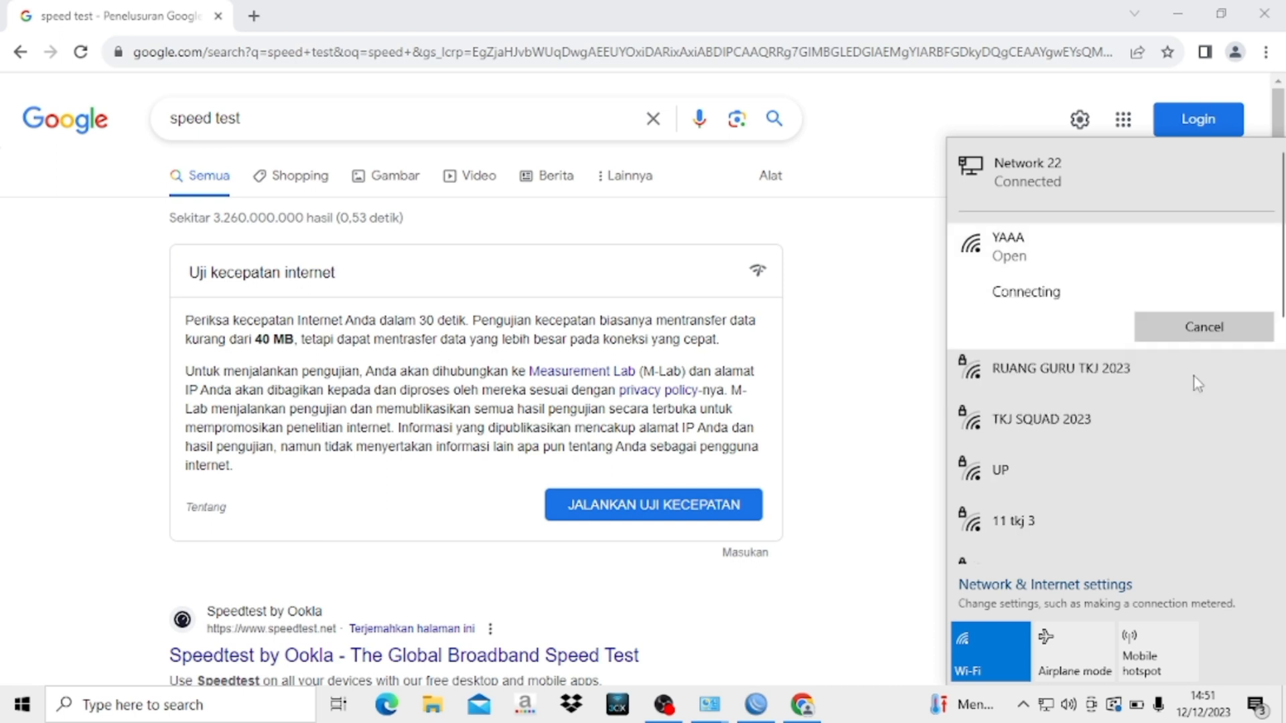
- Disable the wired Ethernet adapter and rerun the speed test: 46.4 Mbps down, 15.2 up
click(709, 704)
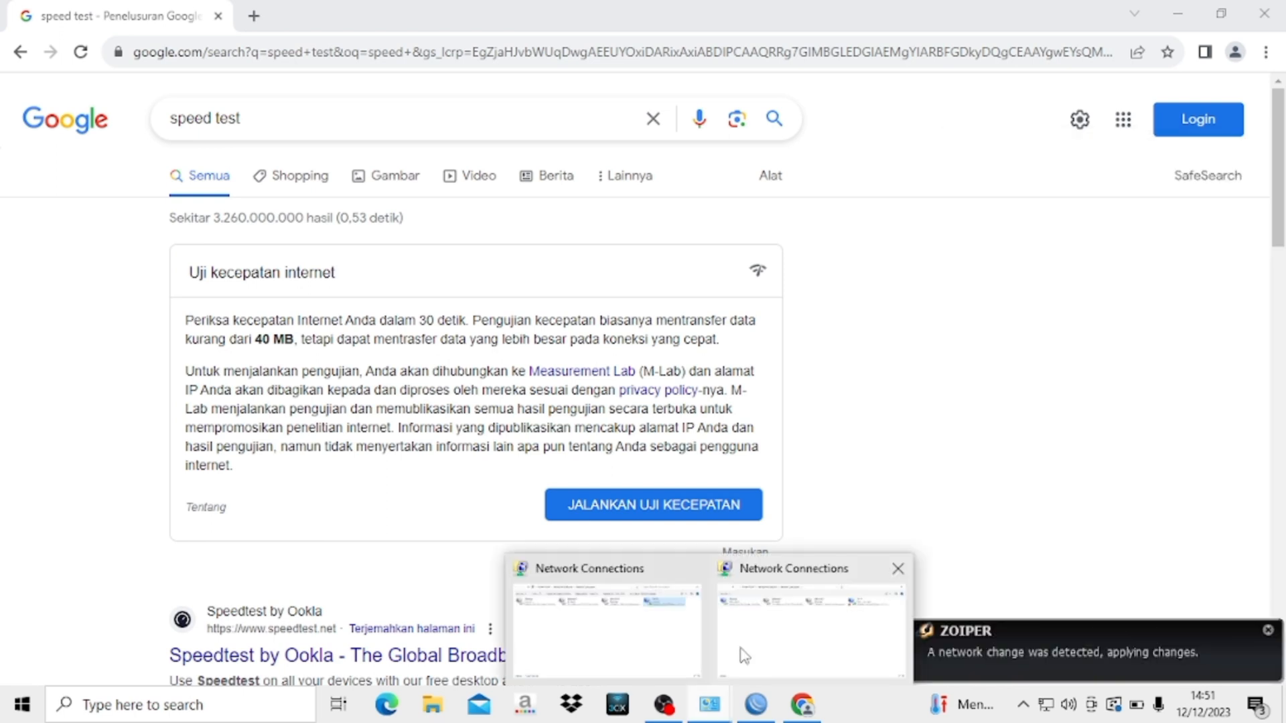
click(744, 656)
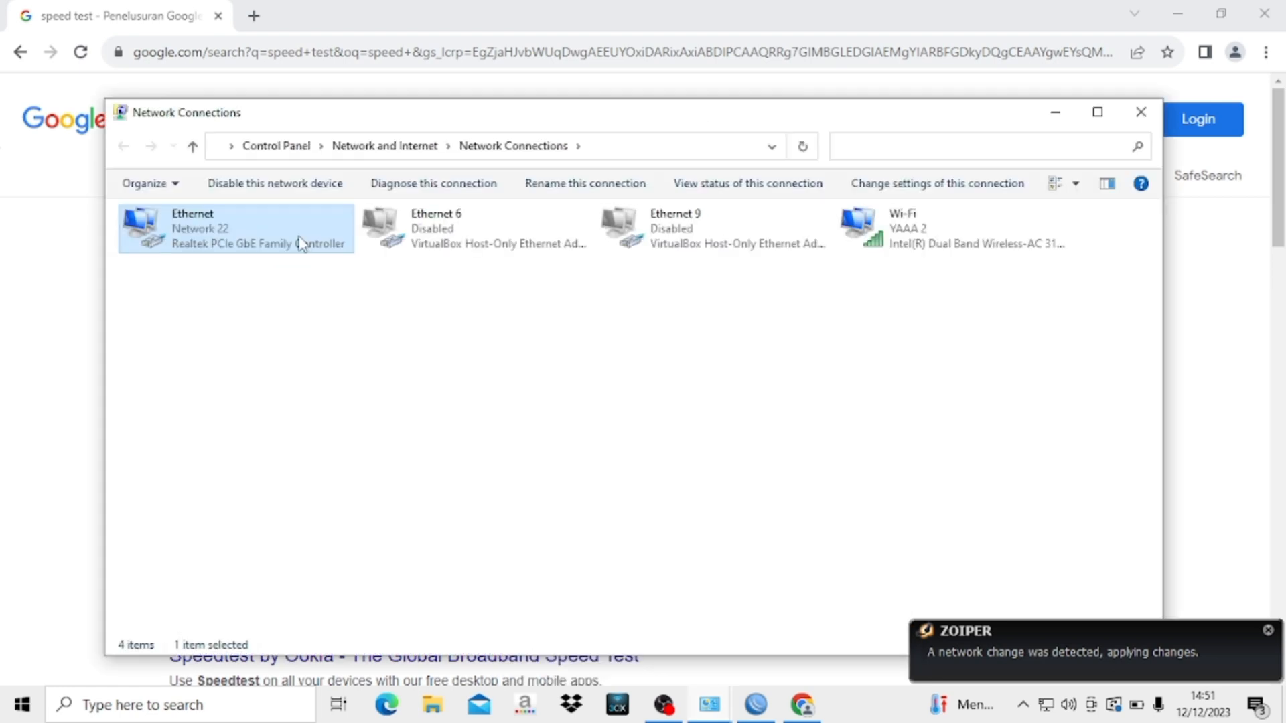
click(268, 182)
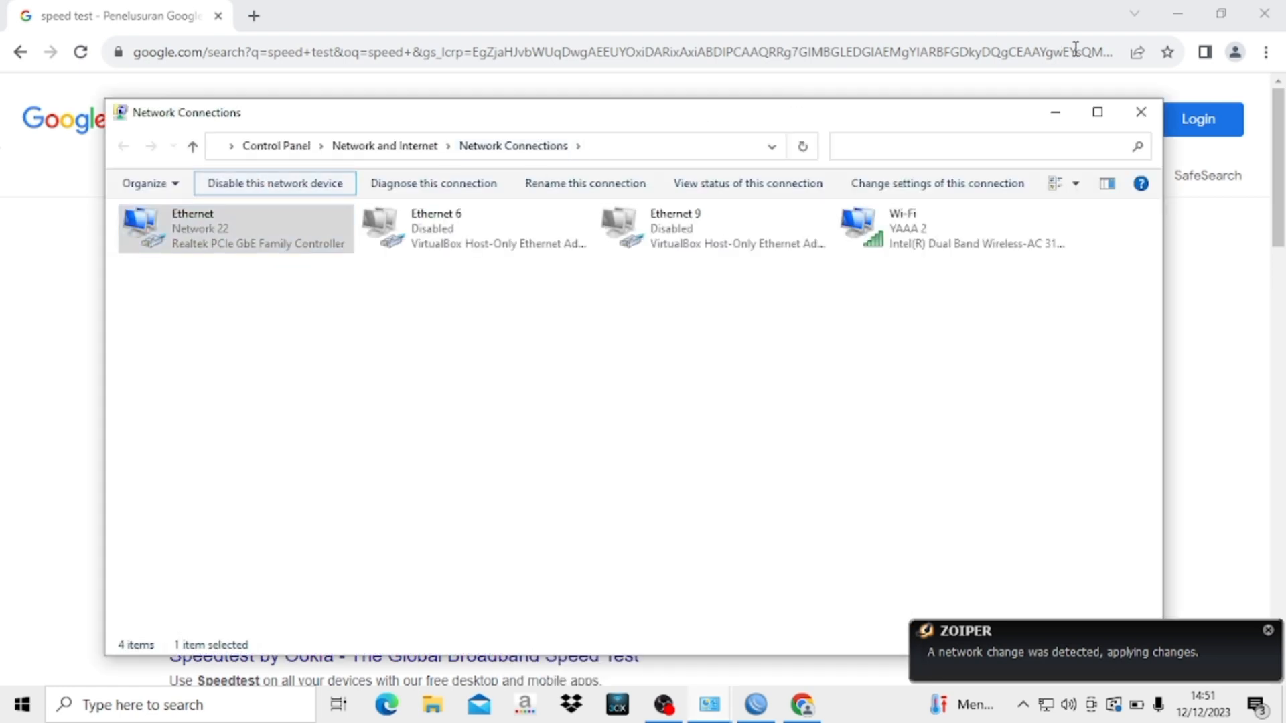
click(1055, 115)
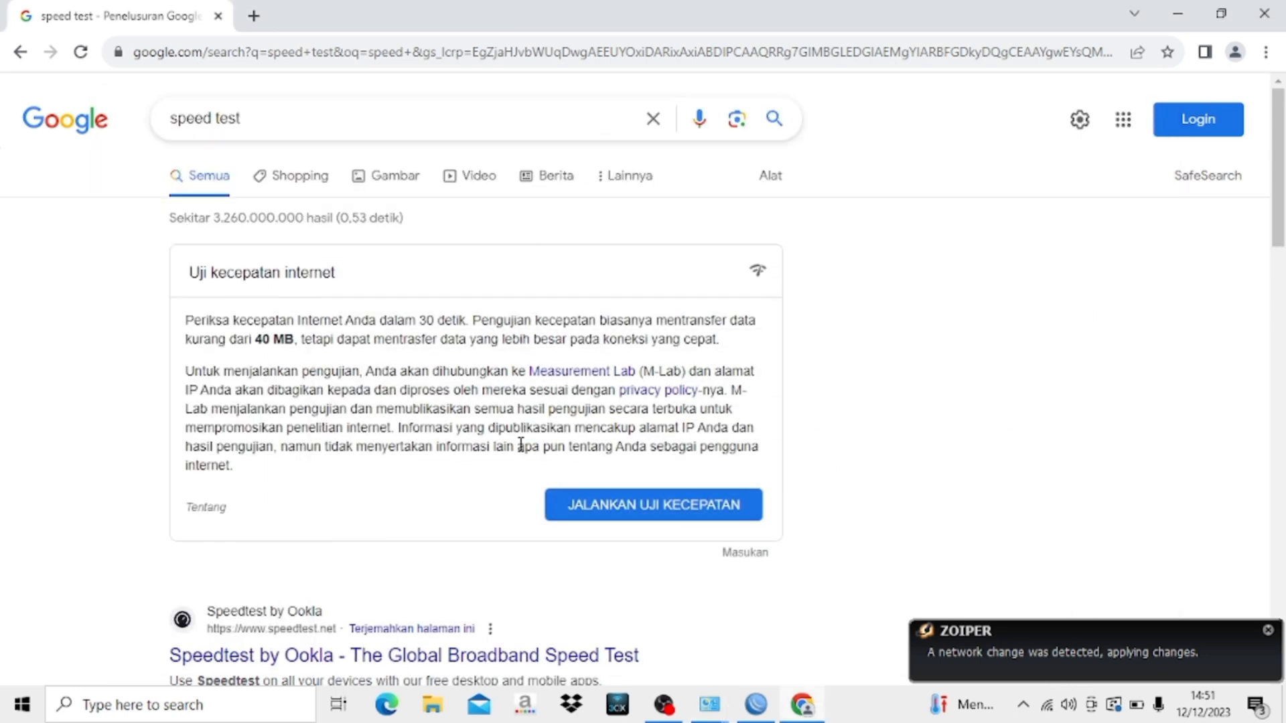
click(663, 511)
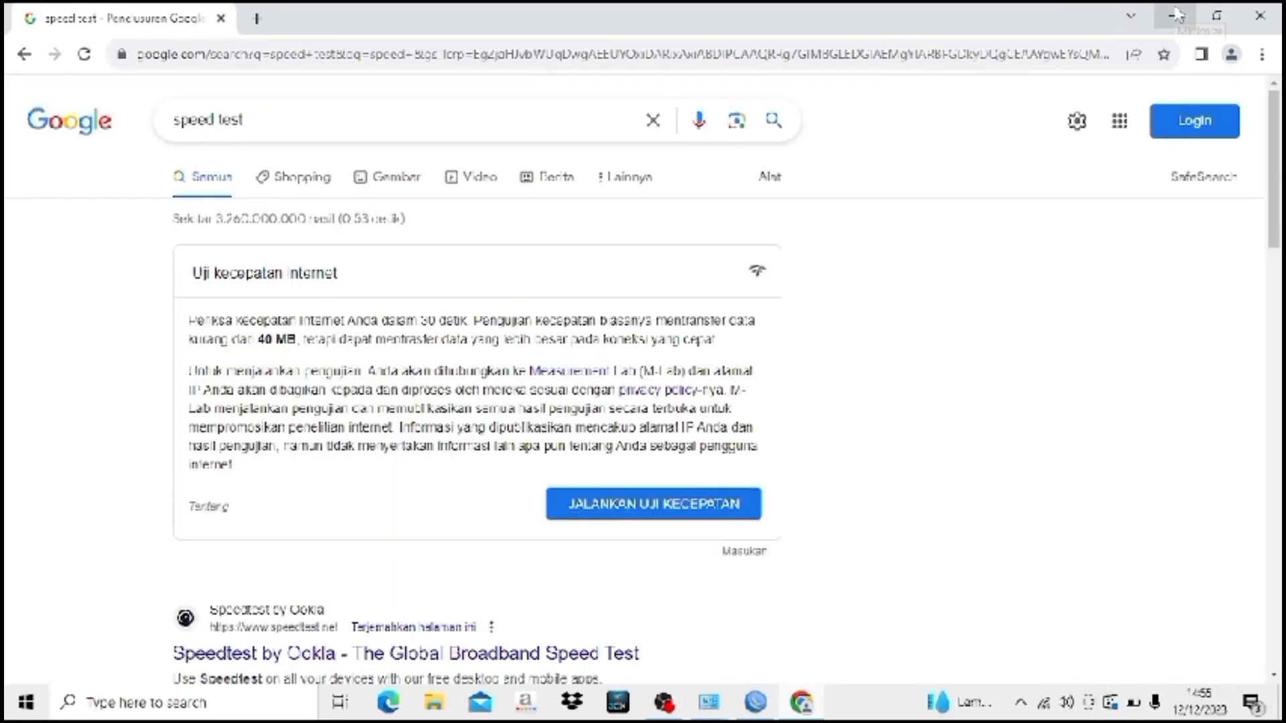
click(1176, 15)
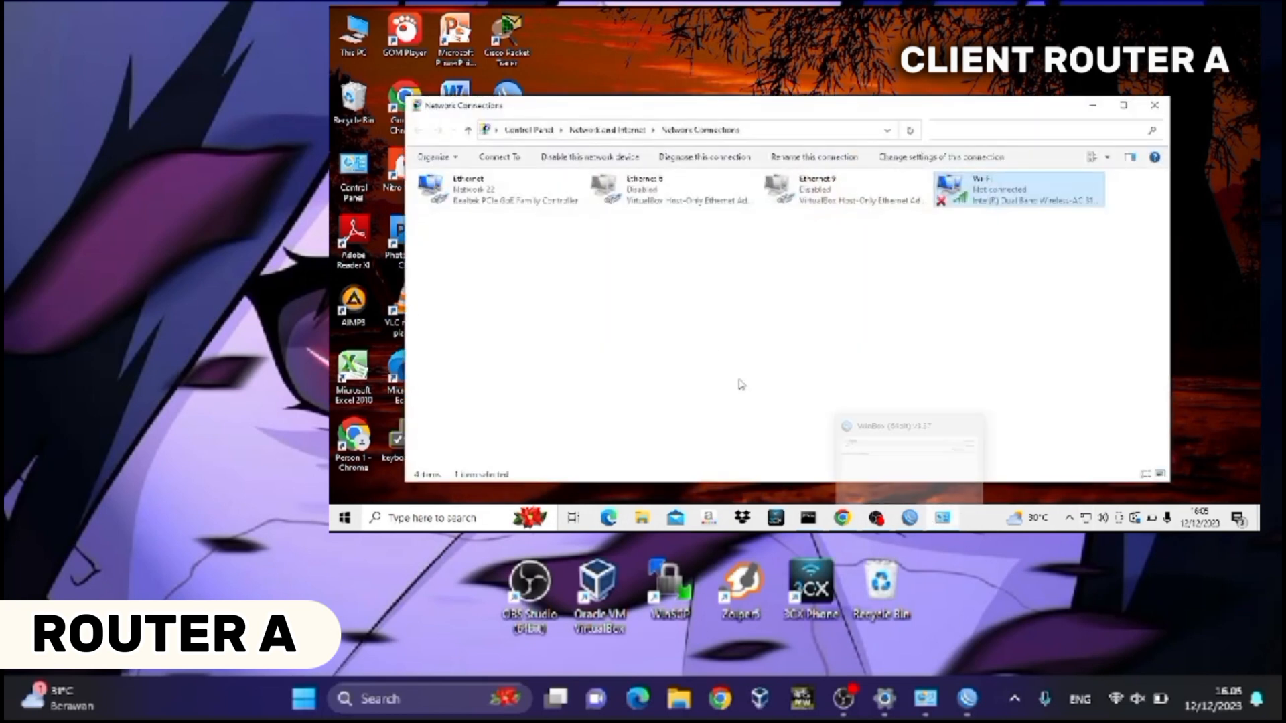
- Show Ethernet details: DHCP address 192.168.30.253, gateway and DHCP server 192.168.30.1
click(1119, 109)
click(377, 112)
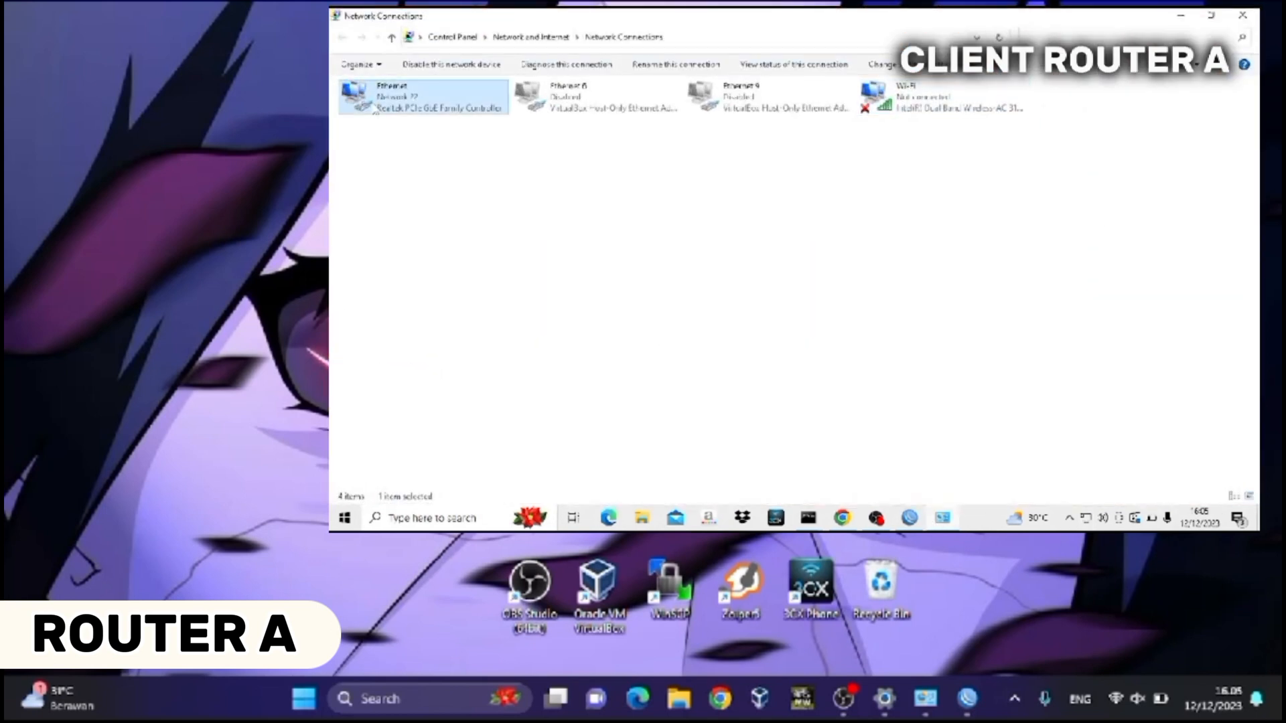
double_click(377, 111)
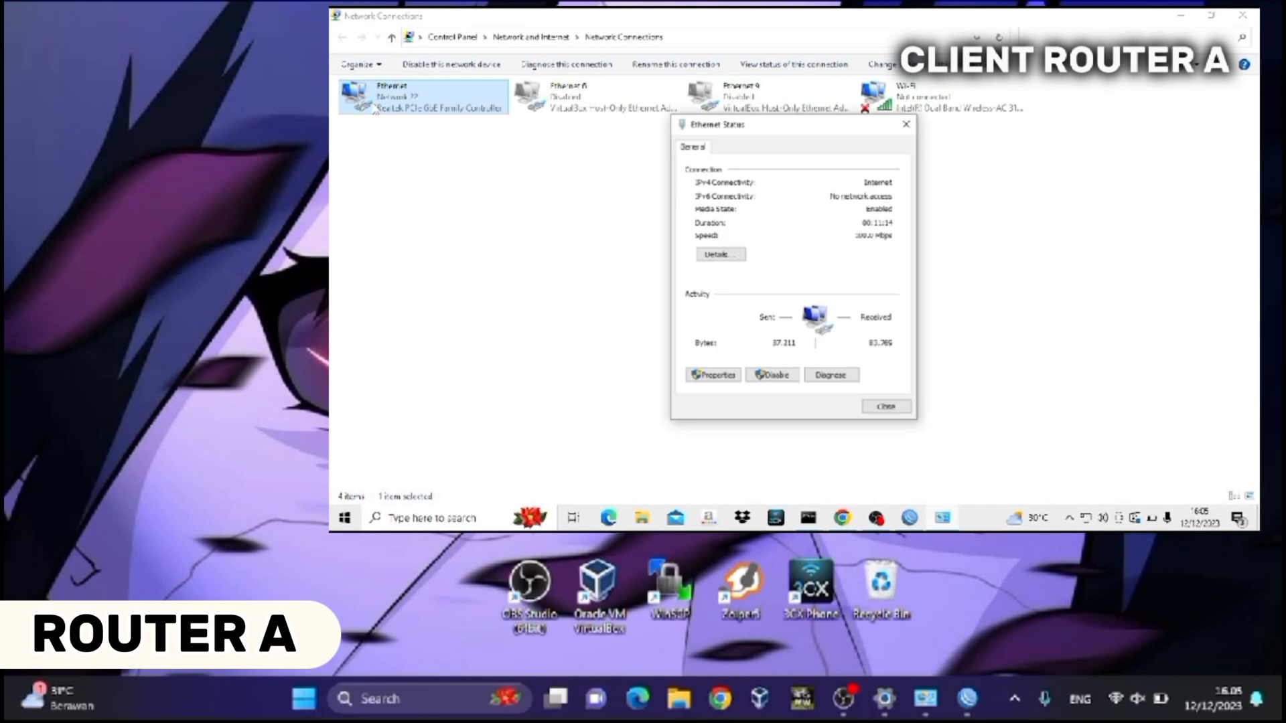
click(737, 254)
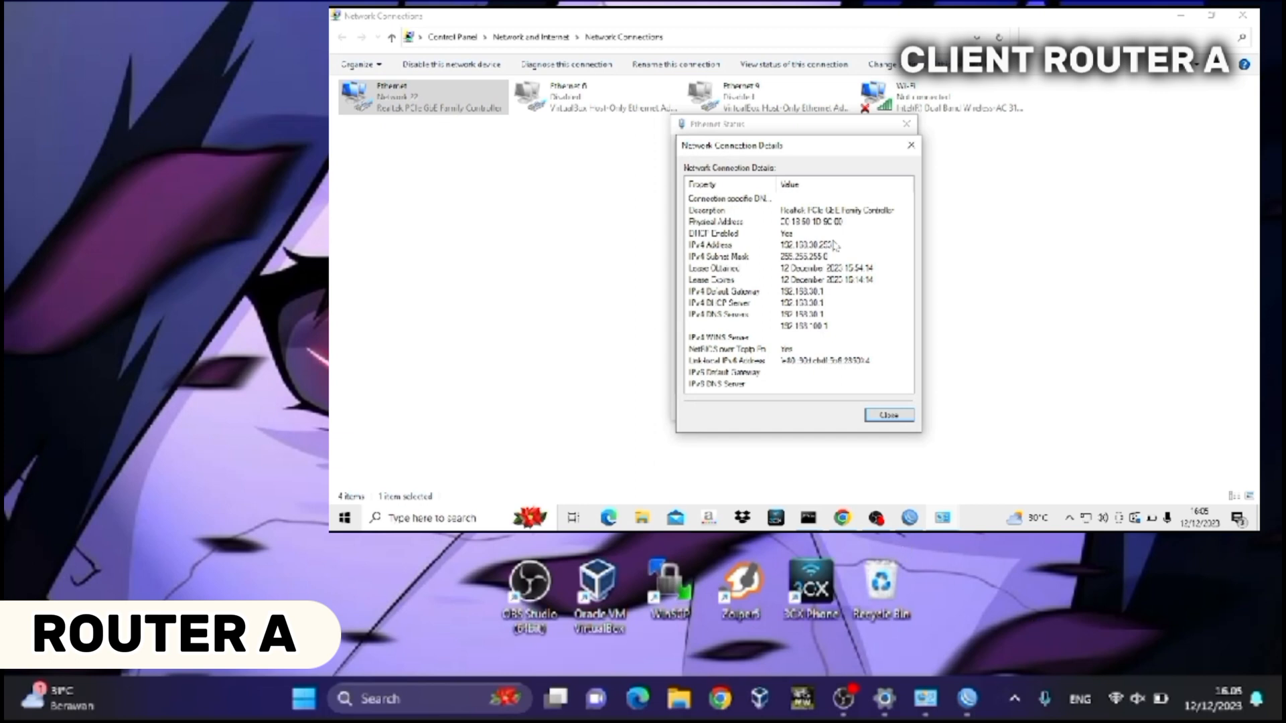
key(super+r)
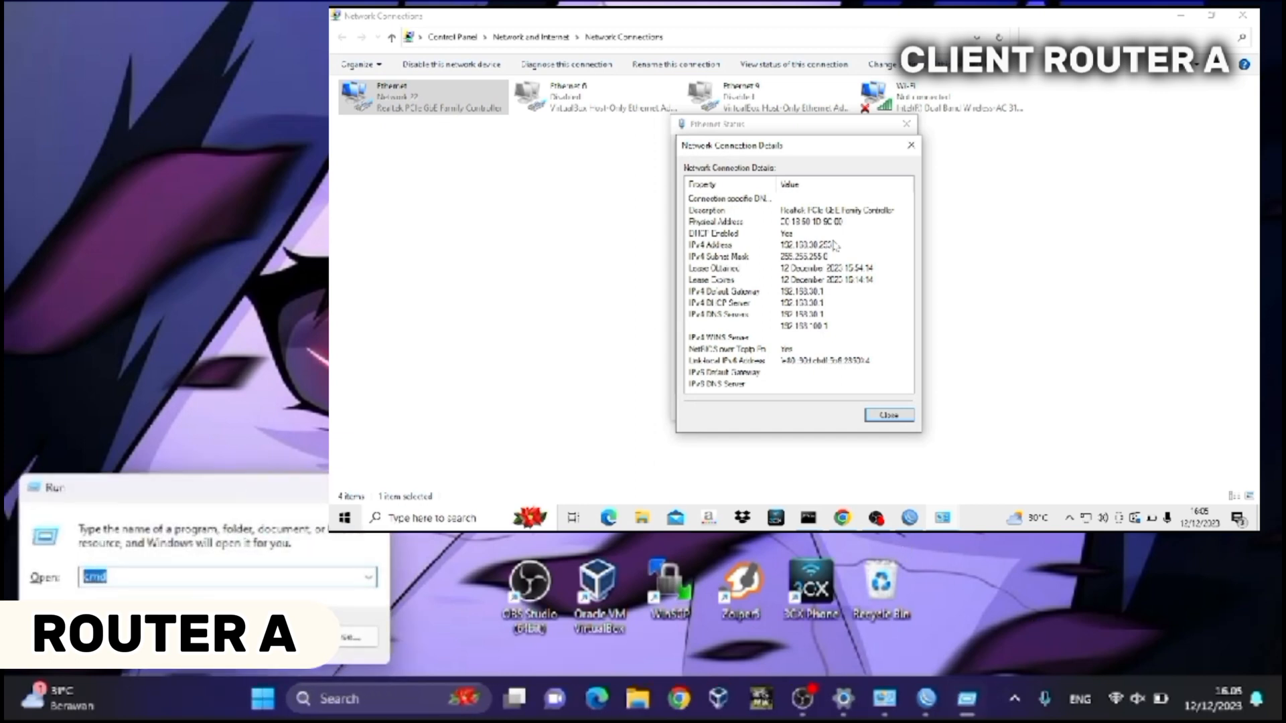
key(Escape)
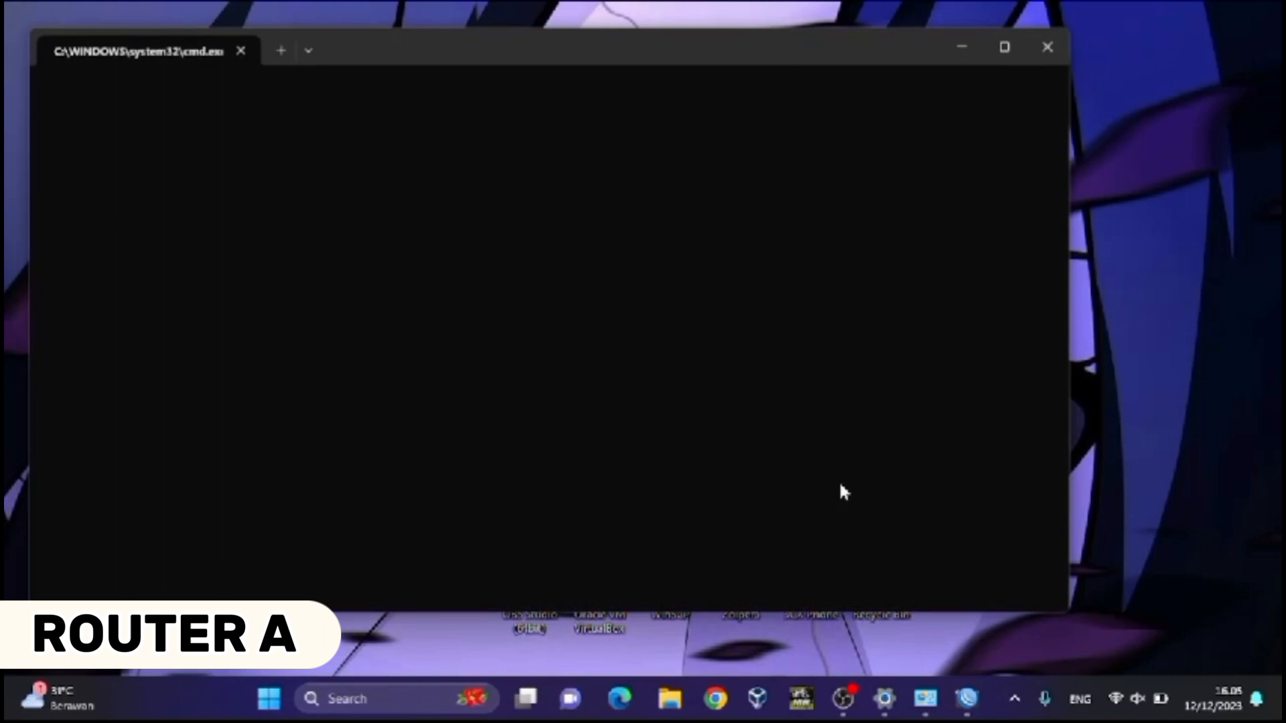
- Enter the command ping 192.168.30.253 at the command prompt
text(ping)
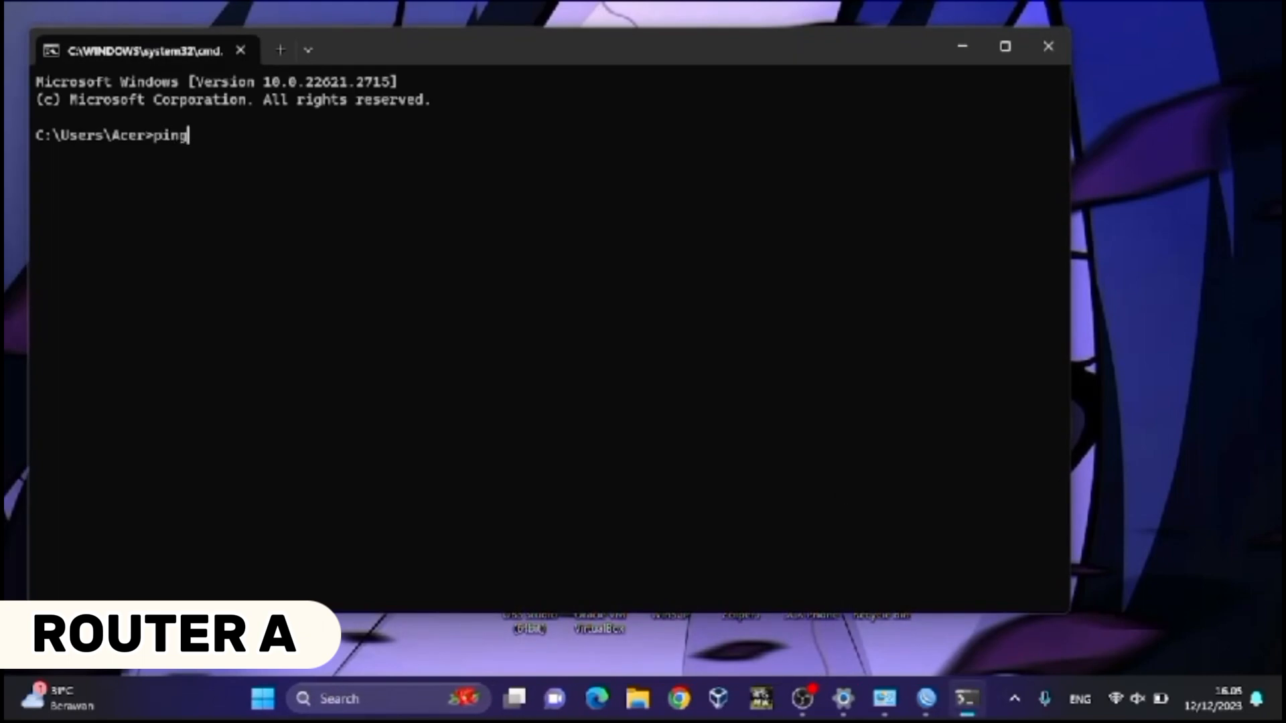
text( 192.168.30.)
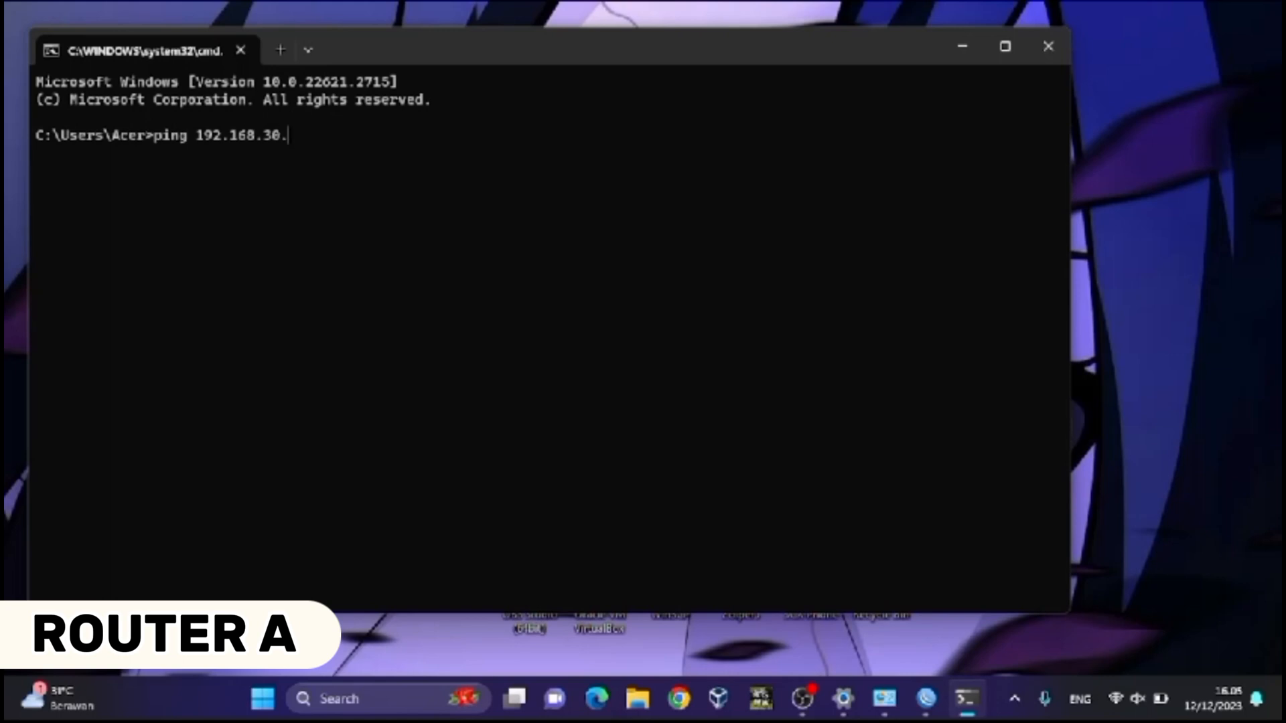
text(253)
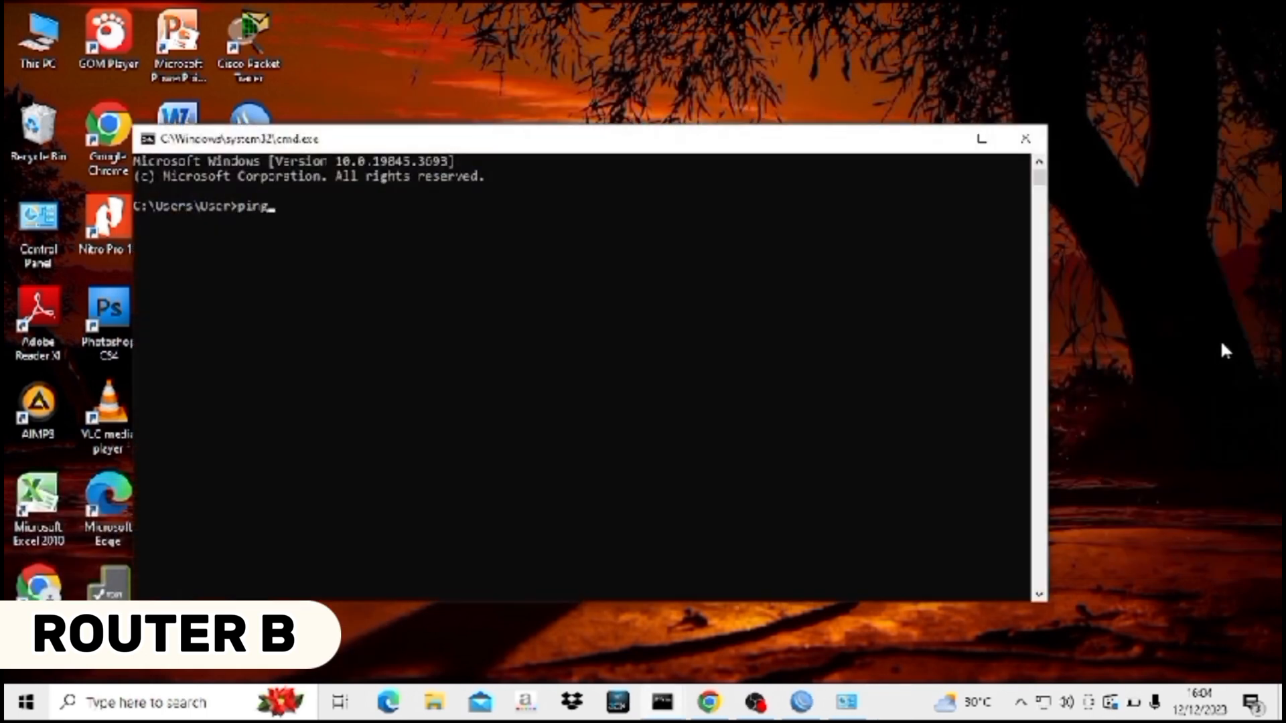
- Run ping 192.168.40.250 in Command Prompt to reach the Router B client's Wi-Fi address
text(8.40.250)
key(Return)
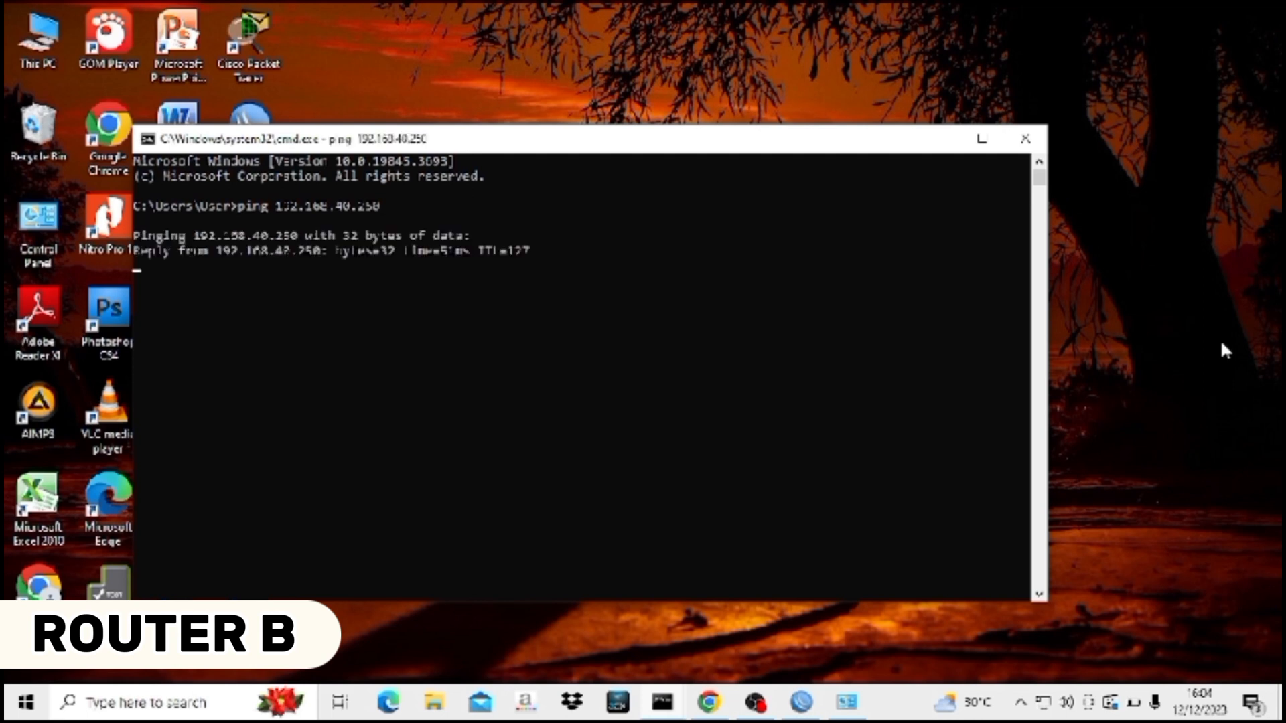